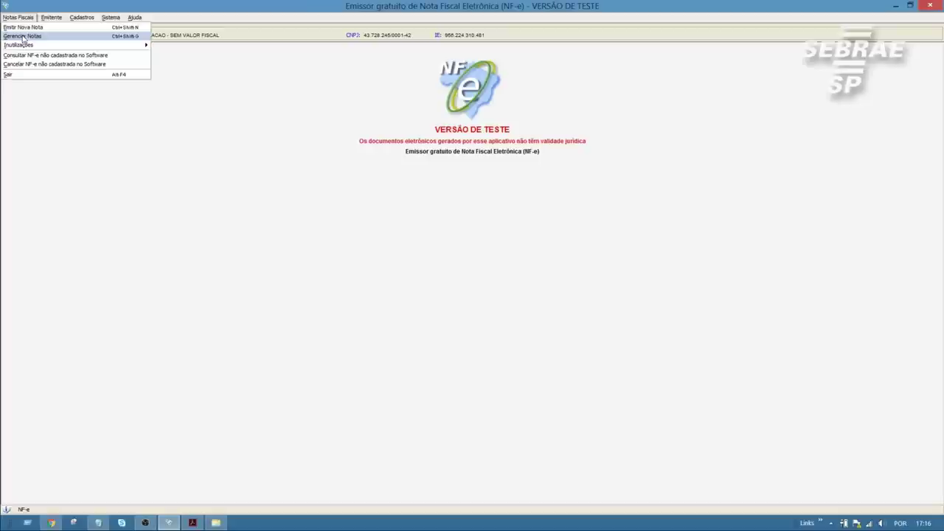
- Open the Gerenciar Notas screen from the Notas Fiscais menu
{"action": "left_click", "coordinate": [23, 36]}
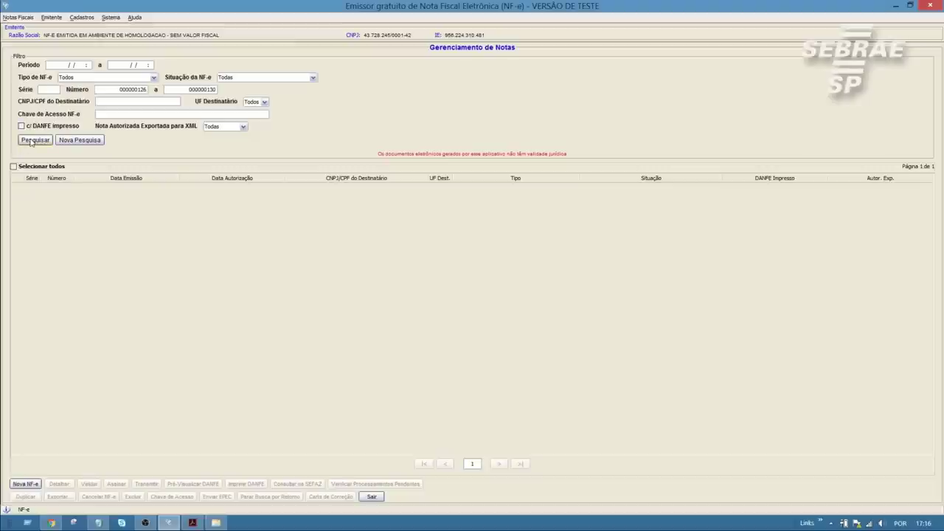
- Search notes 126–130 and tick draft note 000000126 (Em Digitação) in the results
{"action": "left_click", "coordinate": [32, 141]}
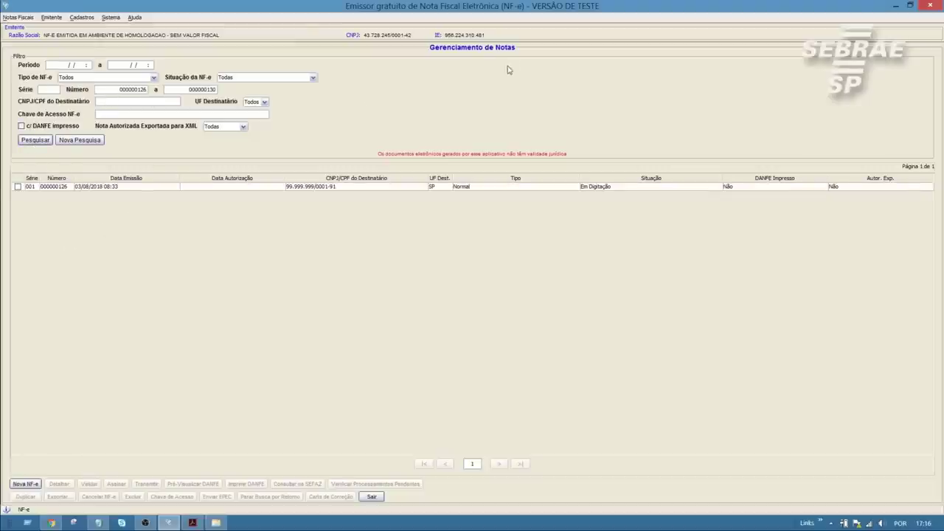
{"action": "left_click_drag", "start_coordinate": [118, 90], "coordinate": [149, 90]}
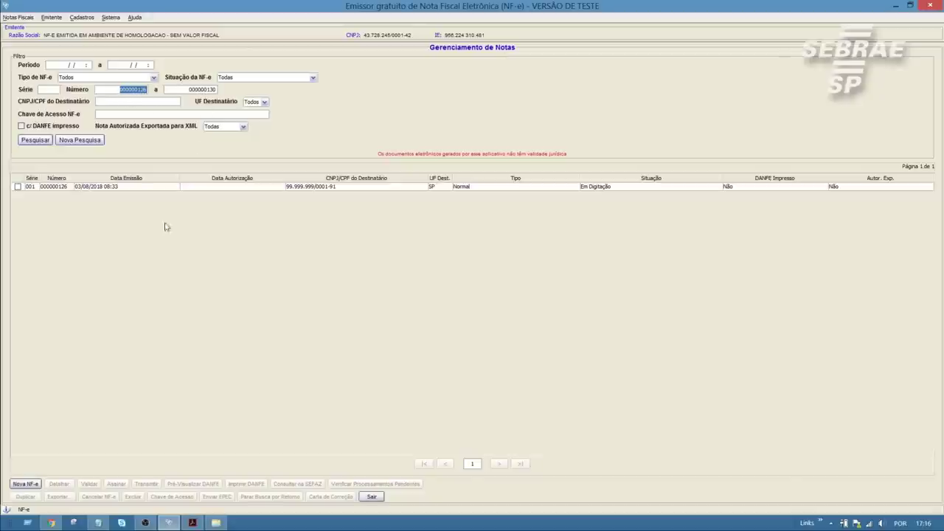
{"action": "left_click", "coordinate": [18, 186]}
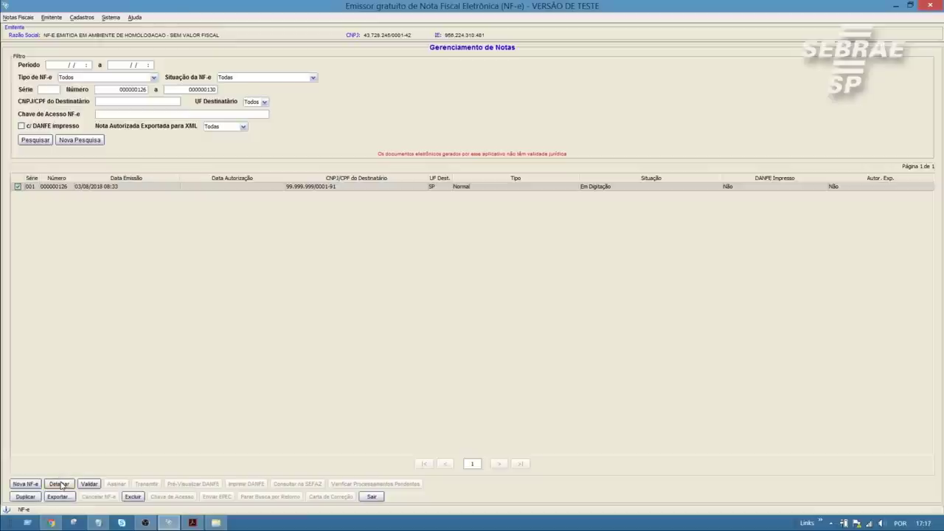
- Open note 000000126 for editing and untick Informar Código Numérico
{"action": "left_click", "coordinate": [60, 484]}
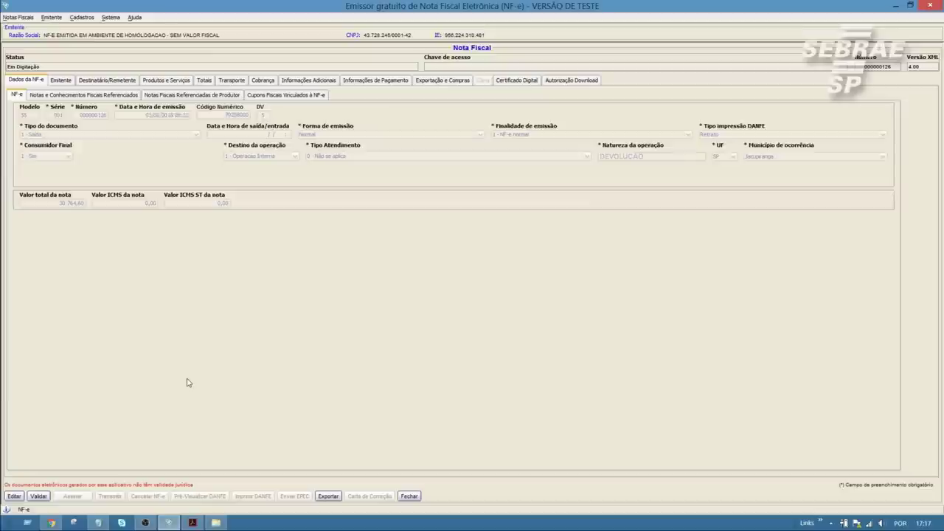
{"action": "left_click", "coordinate": [14, 496]}
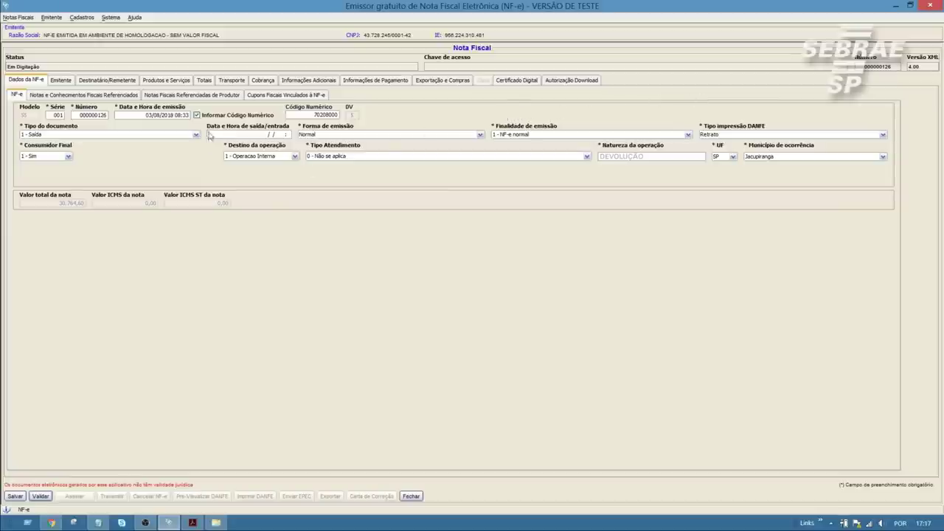
{"action": "left_click", "coordinate": [196, 115]}
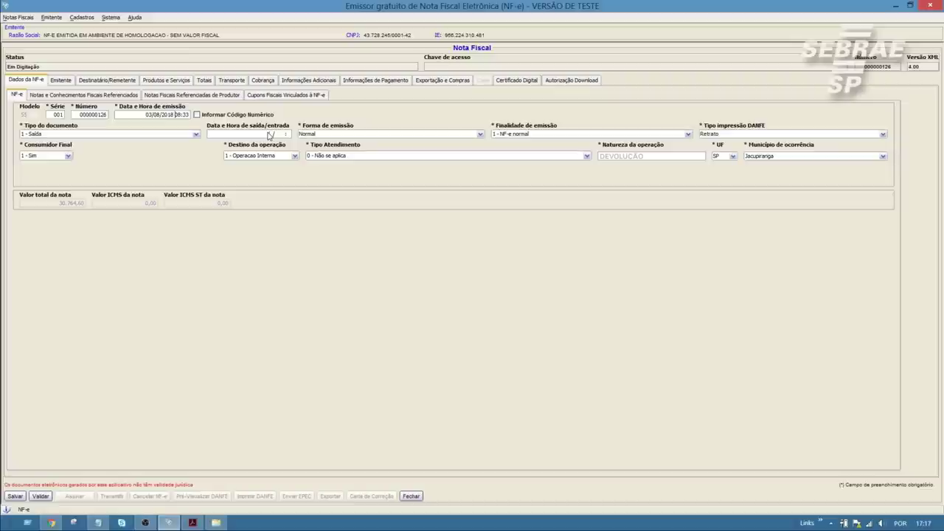
- Set emission time to 17:17, keep Saída, 1 - Sim and Operação Interna, then view Emitente
{"action": "type", "text": "7:17"}
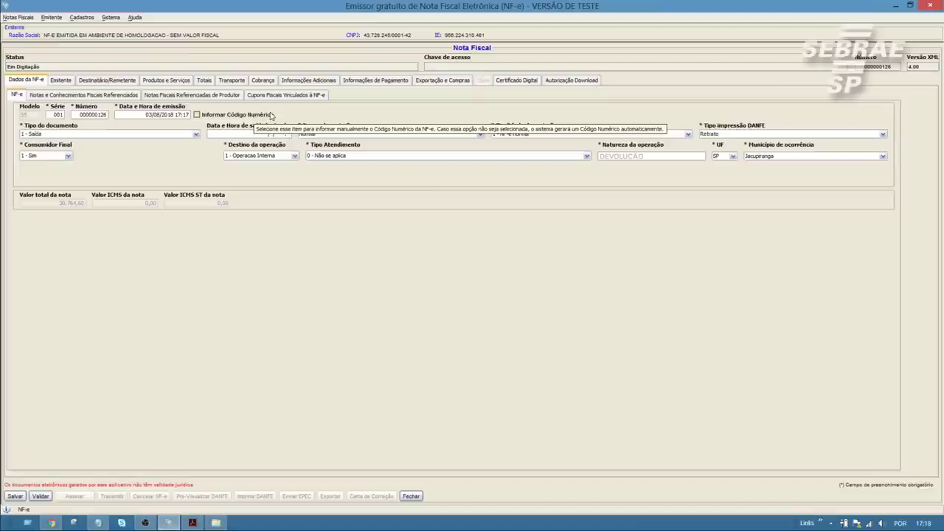
{"action": "left_click", "coordinate": [64, 134]}
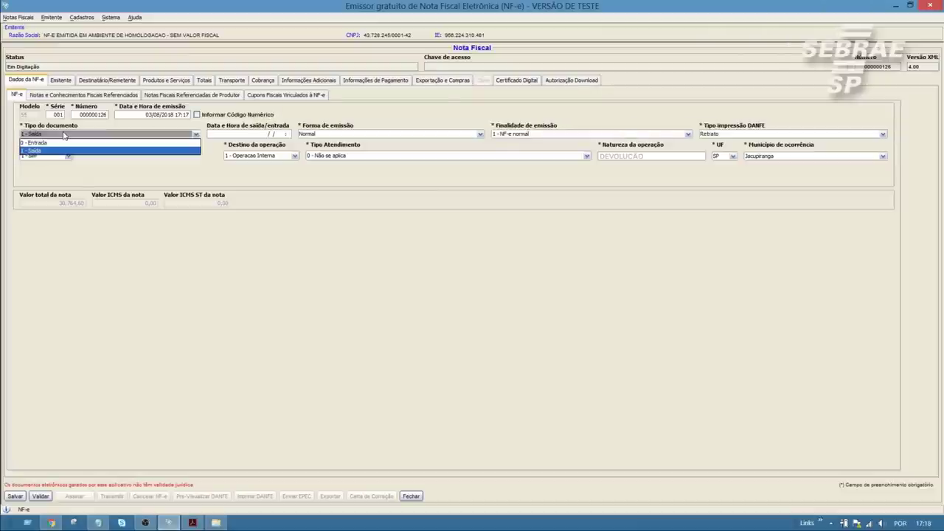
{"action": "left_click", "coordinate": [49, 150]}
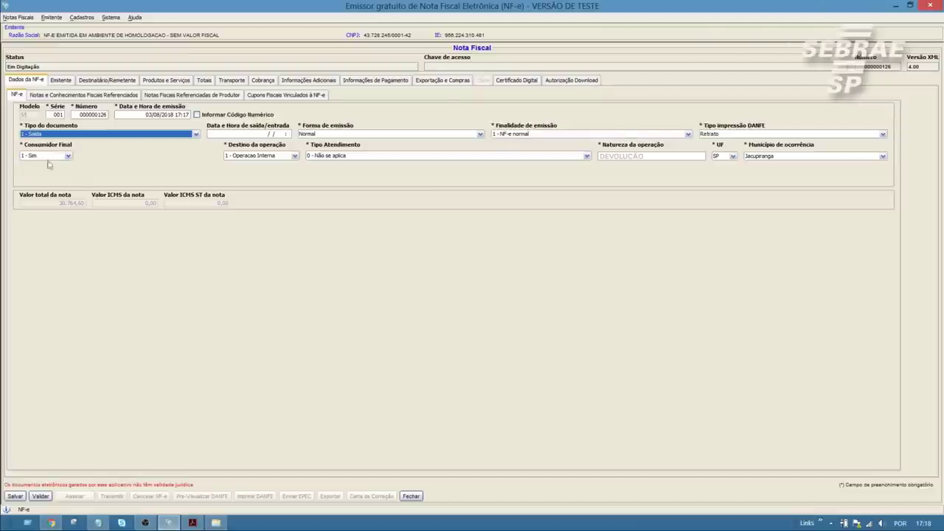
{"action": "left_click", "coordinate": [40, 157]}
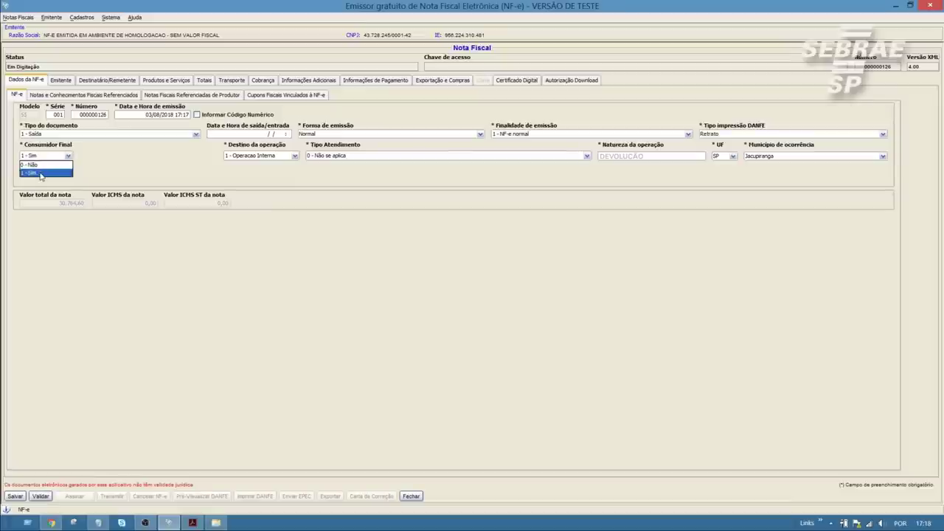
{"action": "left_click", "coordinate": [41, 174]}
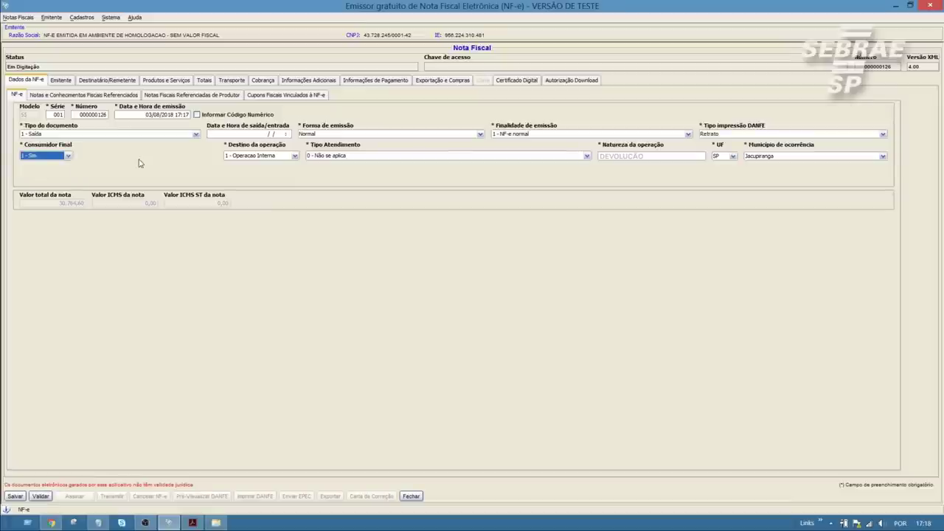
{"action": "left_click", "coordinate": [287, 157]}
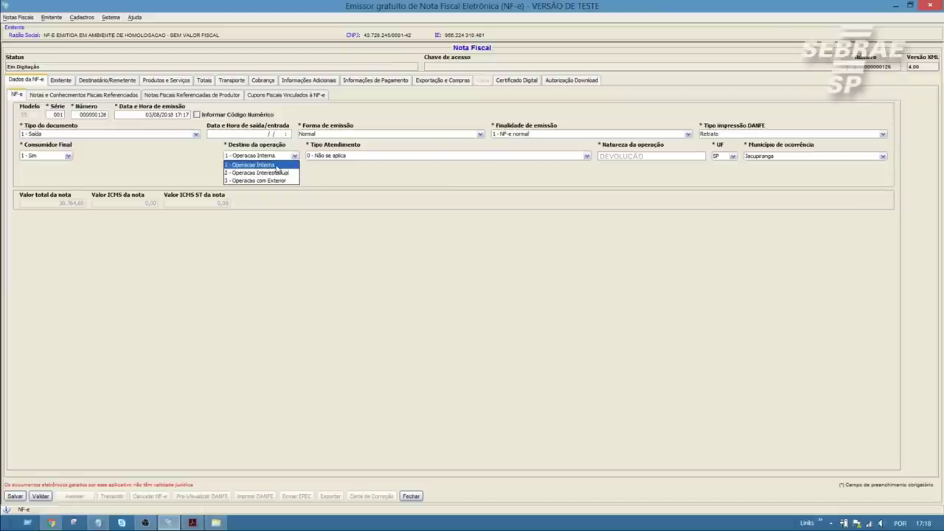
{"action": "left_click", "coordinate": [276, 165]}
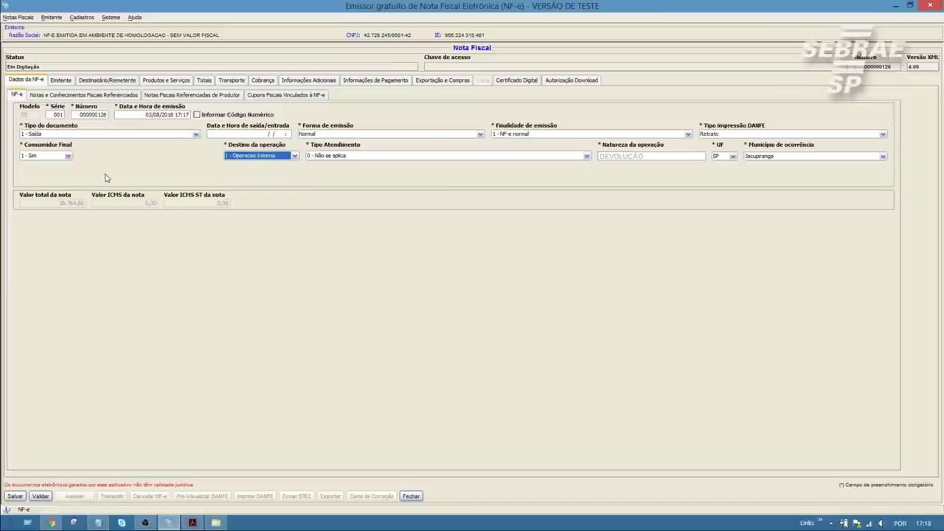
{"action": "left_click", "coordinate": [64, 85]}
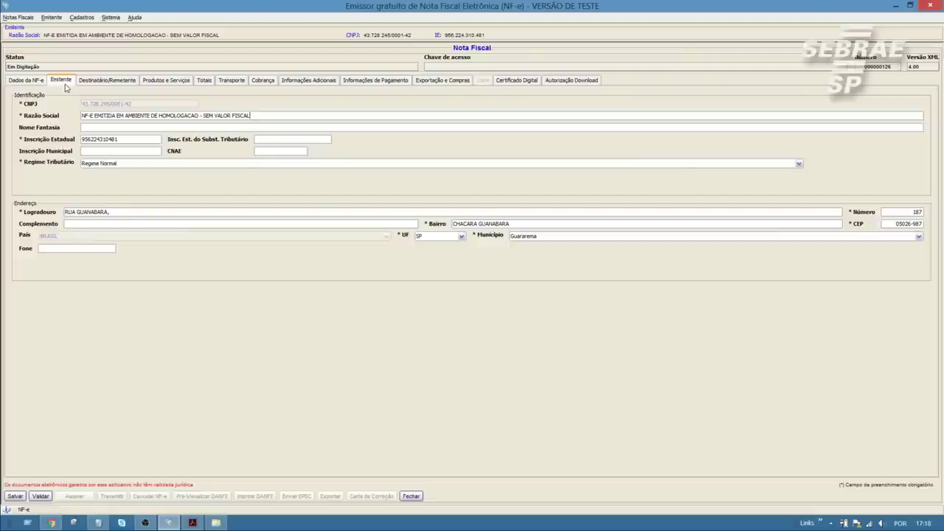
- Check the recipient's Razão social, then show the products list with OXIDO DE FERRO HEP #200
{"action": "left_click", "coordinate": [107, 83]}
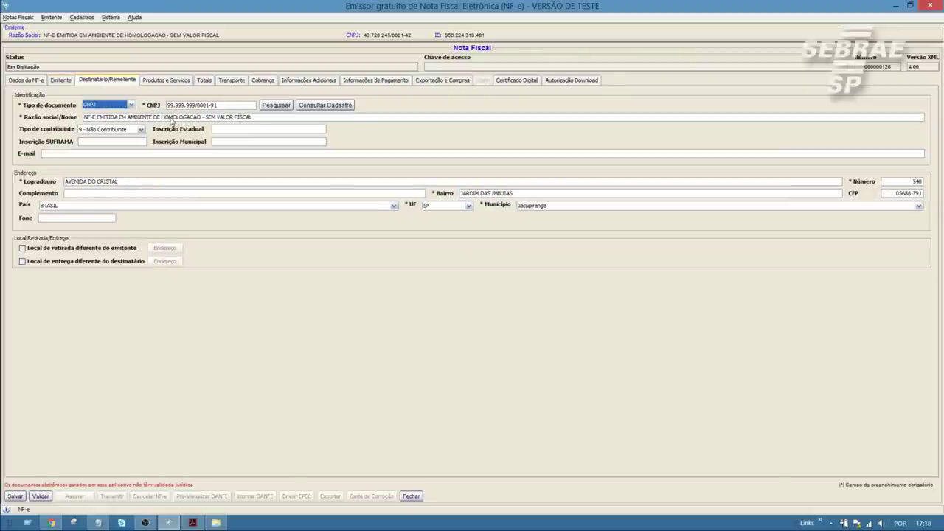
{"action": "left_click", "coordinate": [173, 120]}
{"action": "left_click_drag", "start_coordinate": [250, 119], "coordinate": [87, 123]}
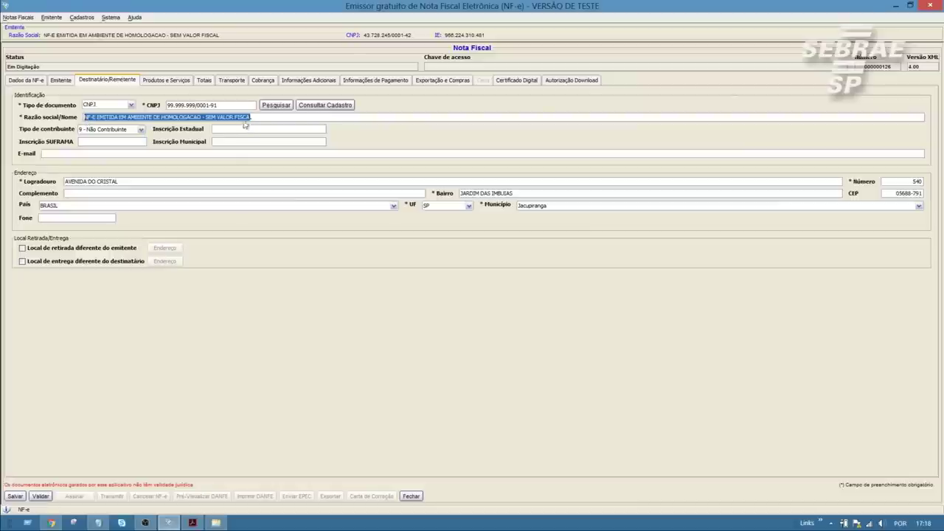
{"action": "left_click", "coordinate": [266, 121]}
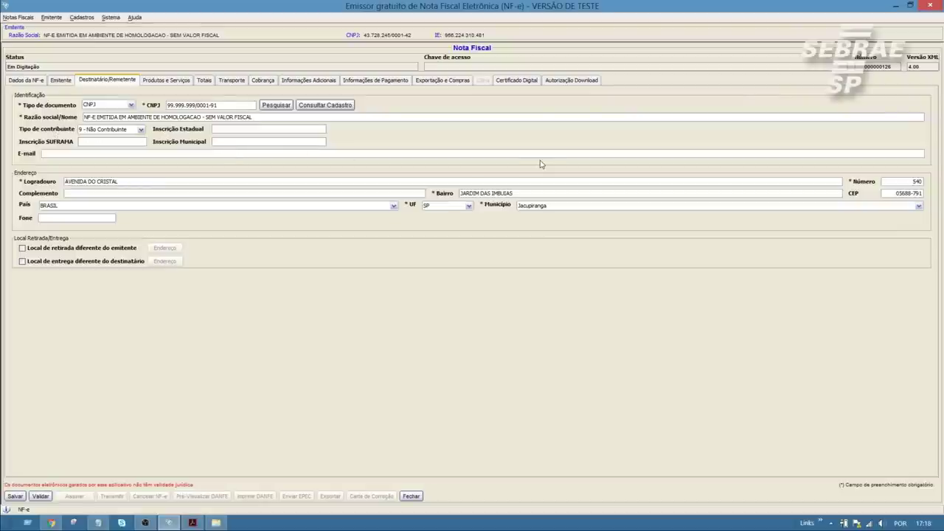
{"action": "left_click", "coordinate": [184, 81]}
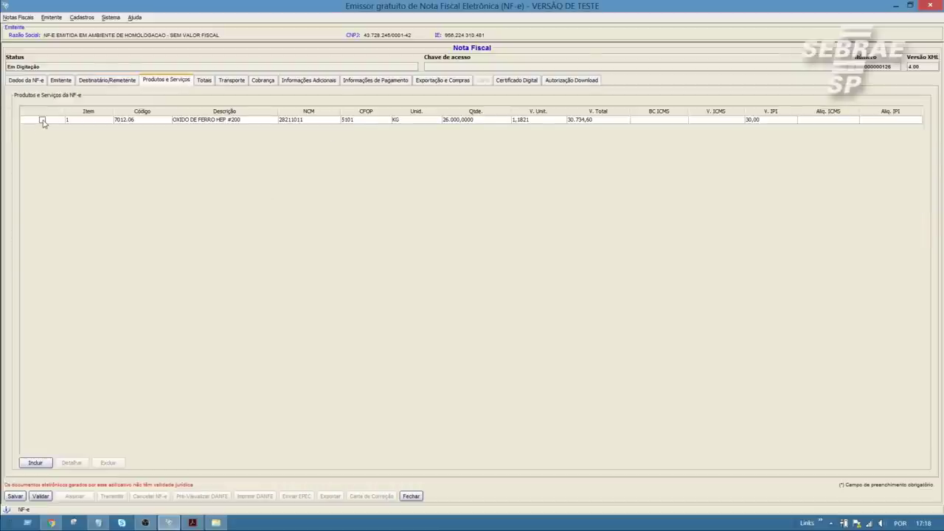
- Open the OXIDO DE FERRO HEP #200 item's details and check its EAN is SEM GTIN
{"action": "left_click", "coordinate": [42, 121]}
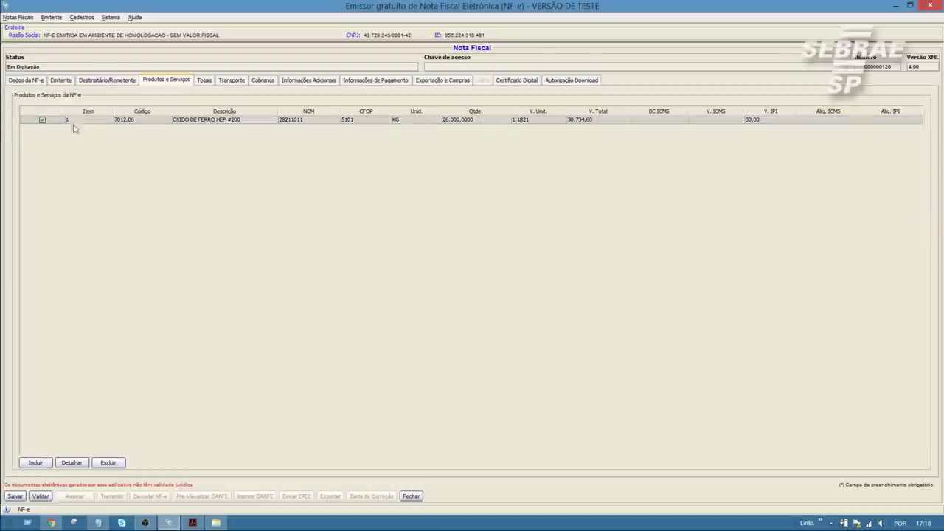
{"action": "left_click", "coordinate": [72, 462]}
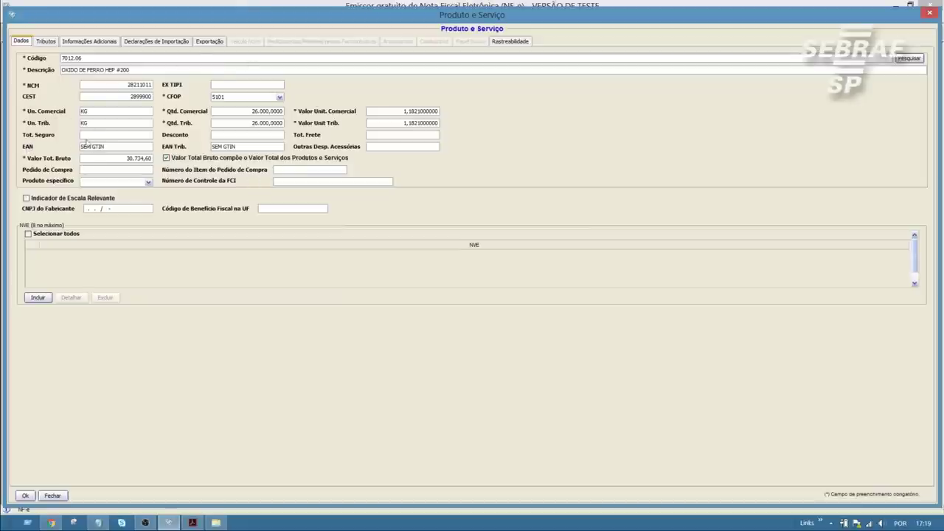
{"action": "left_click", "coordinate": [110, 149]}
{"action": "left_click_drag", "start_coordinate": [109, 149], "coordinate": [82, 147]}
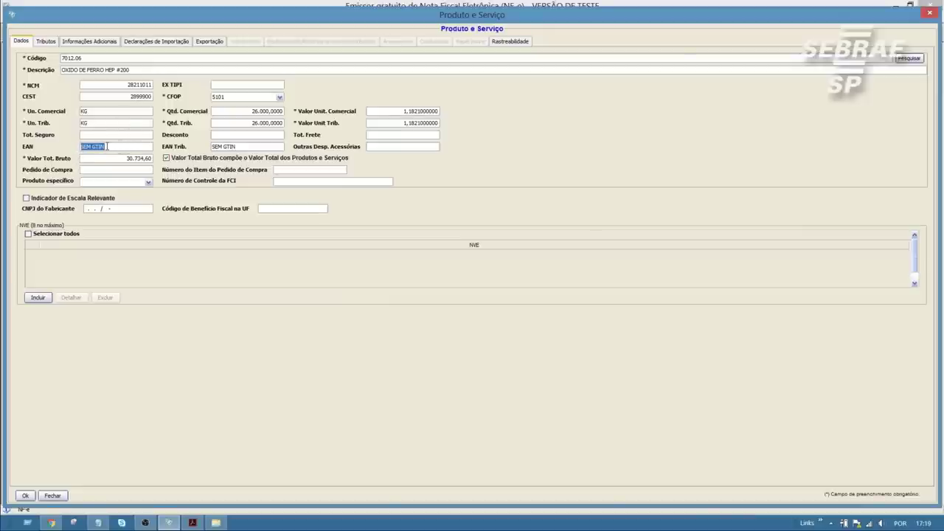
{"action": "left_click", "coordinate": [103, 146]}
- Review the item's ICMS 60 taxation and FCP ST percentage, then confirm with Ok
{"action": "left_click", "coordinate": [45, 43]}
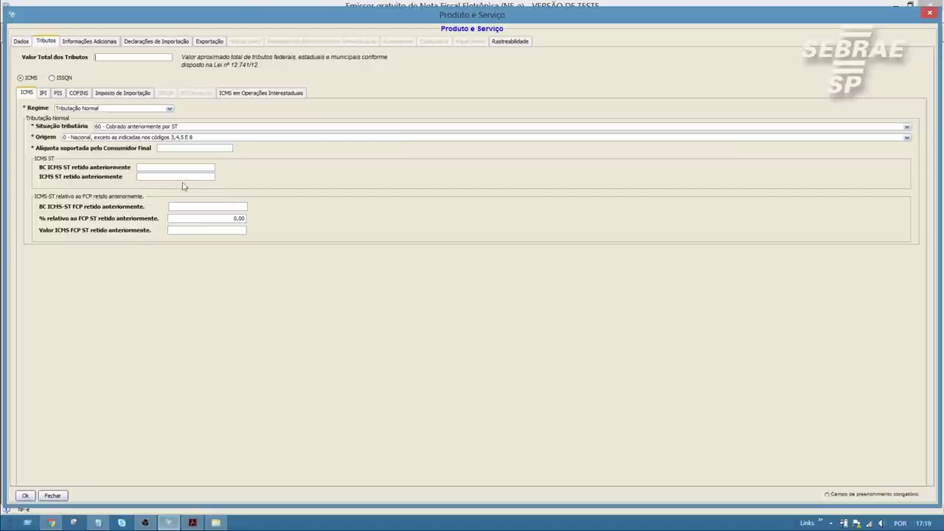
{"action": "left_click", "coordinate": [238, 218]}
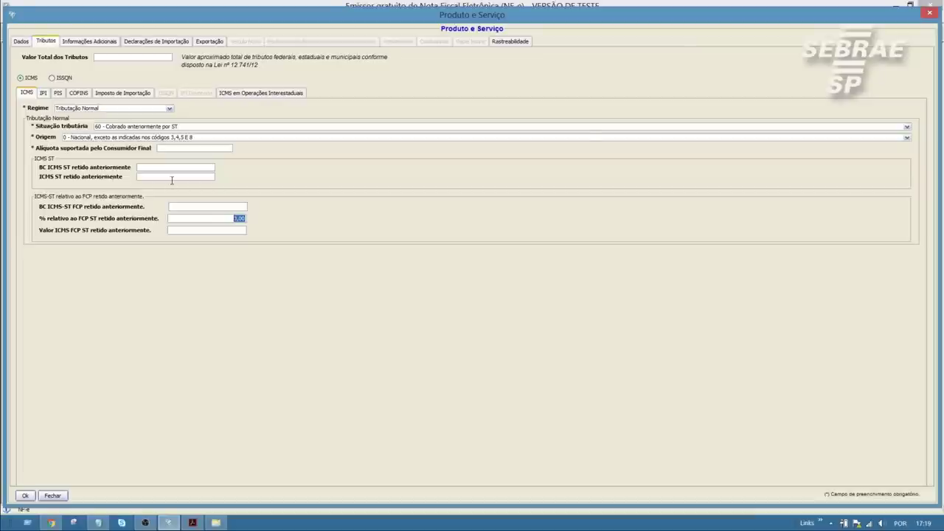
{"action": "left_click", "coordinate": [25, 496]}
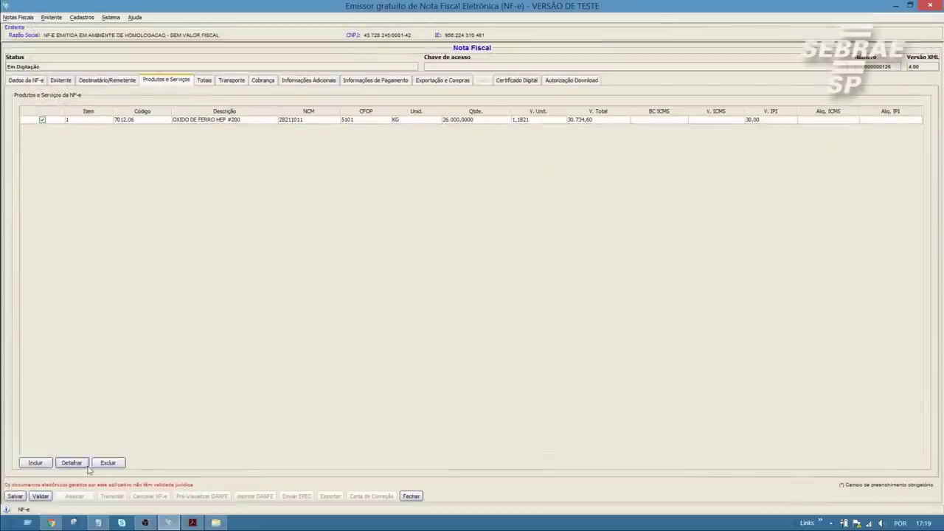
{"action": "left_click", "coordinate": [41, 496]}
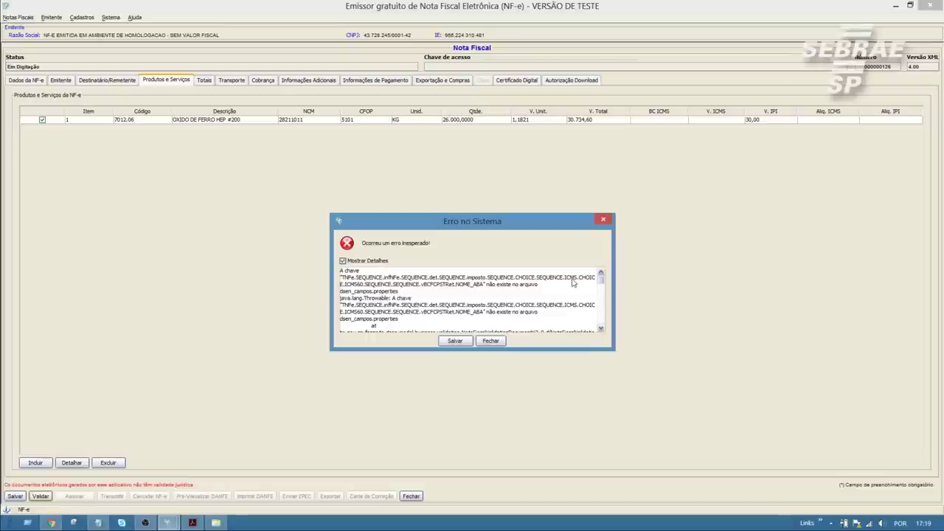
{"action": "left_click_drag", "start_coordinate": [546, 278], "coordinate": [594, 283]}
{"action": "left_click_drag", "start_coordinate": [343, 285], "coordinate": [367, 285]}
{"action": "left_click_drag", "start_coordinate": [486, 230], "coordinate": [489, 197]}
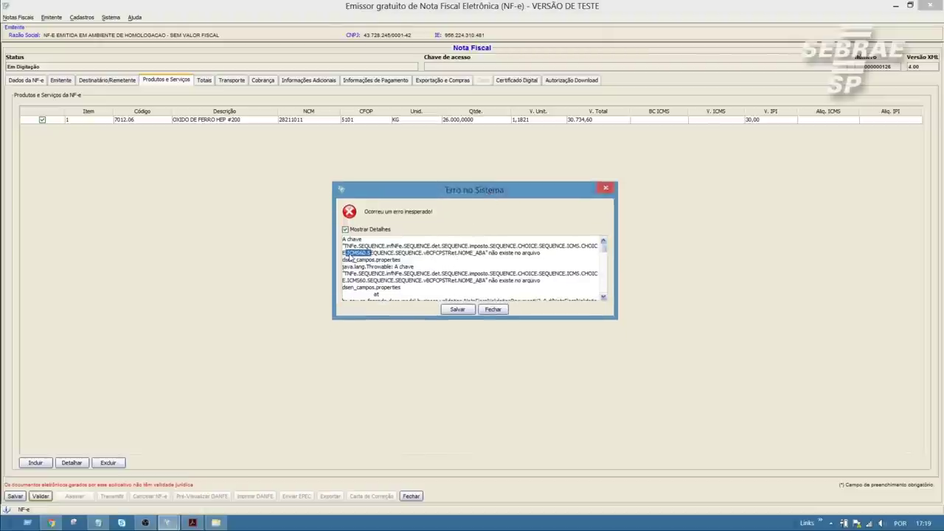
{"action": "left_click", "coordinate": [364, 257]}
{"action": "left_click_drag", "start_coordinate": [367, 256], "coordinate": [349, 258]}
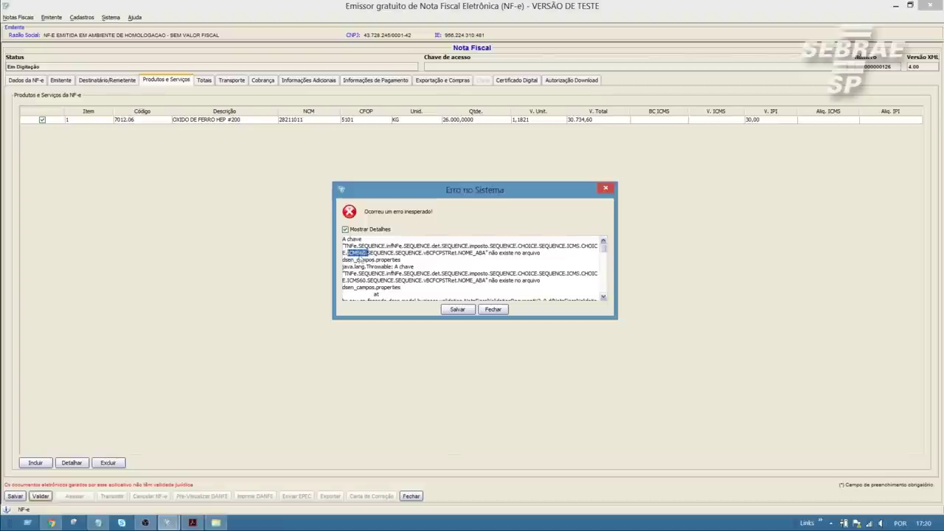
{"action": "left_click", "coordinate": [493, 309]}
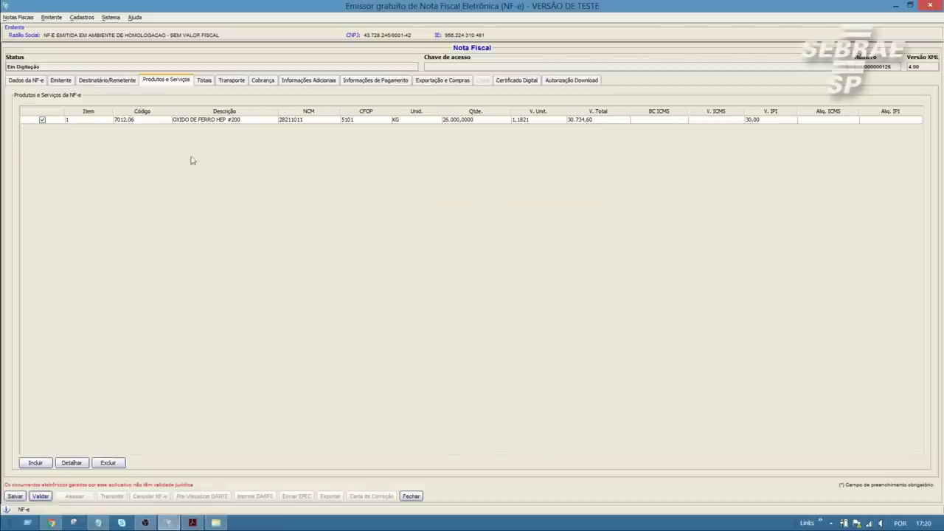
{"action": "left_click", "coordinate": [71, 463]}
- Keep the item's ICMS tax situation at 60 - Cobrado anteriormente por ST and close it
{"action": "left_click", "coordinate": [46, 41]}
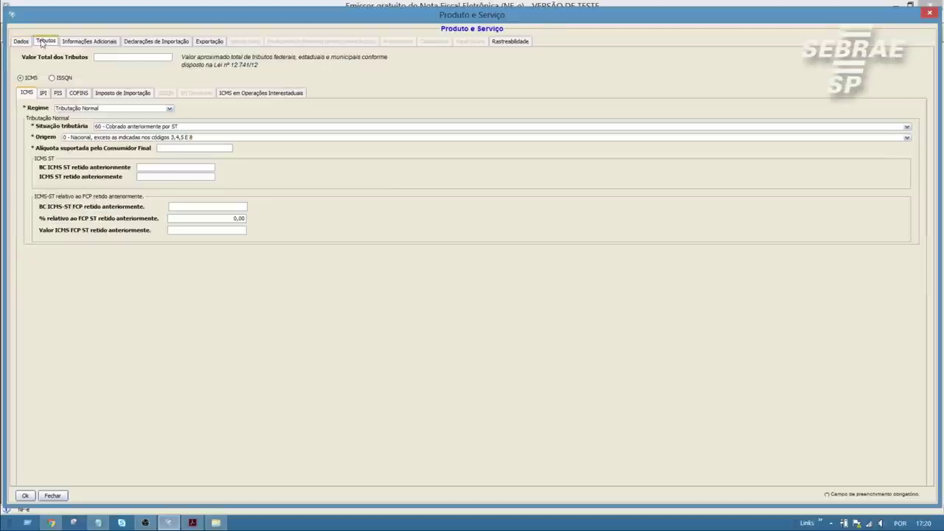
{"action": "left_click", "coordinate": [103, 128]}
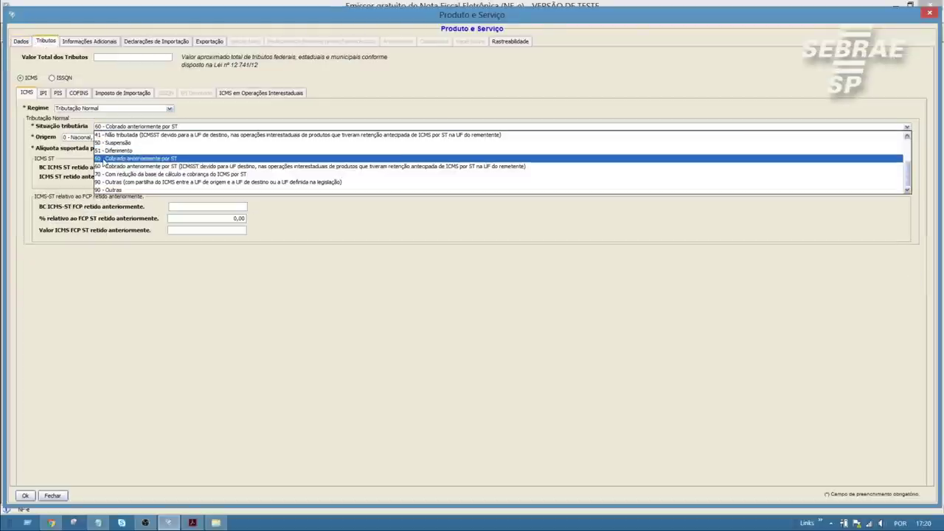
{"action": "left_click", "coordinate": [111, 159]}
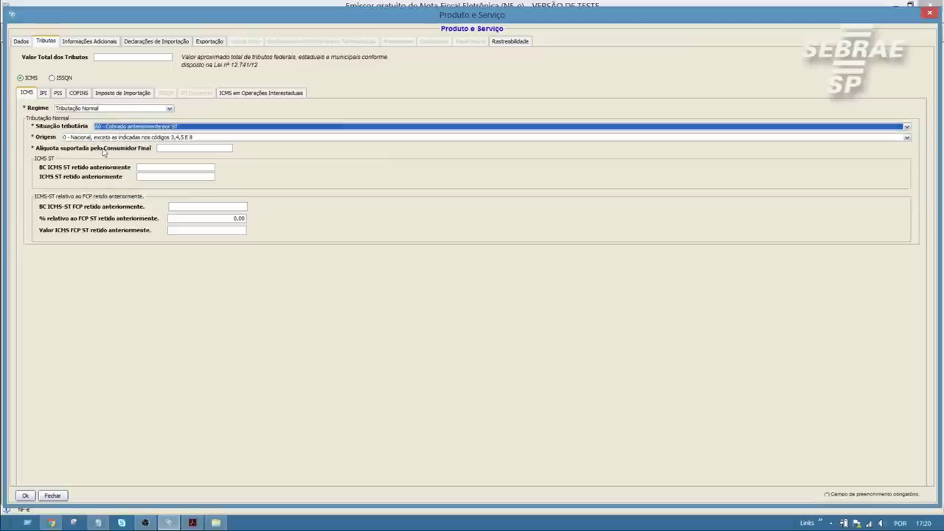
{"action": "left_click", "coordinate": [49, 497]}
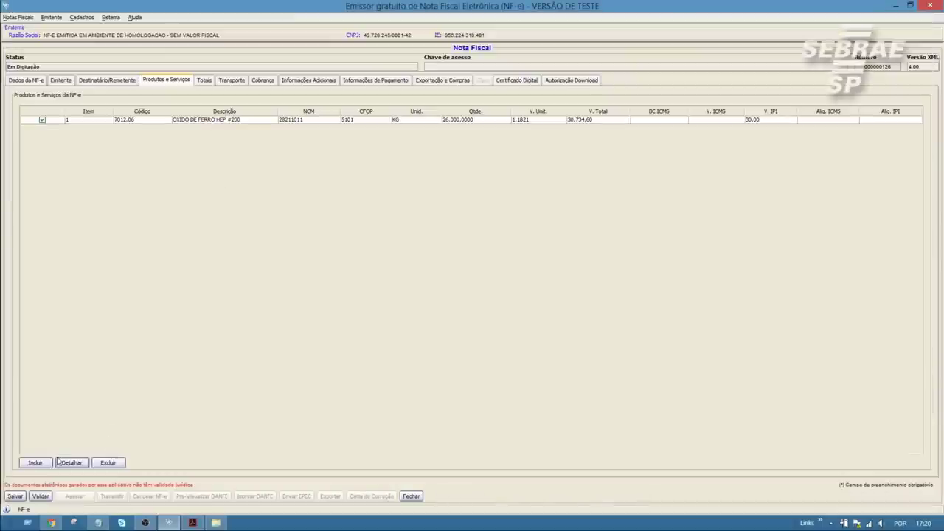
- Validate the invoice, read the ICMS60 vBCFCPSTRet error details, and dismiss the message
{"action": "left_click", "coordinate": [42, 496]}
{"action": "left_click", "coordinate": [364, 263]}
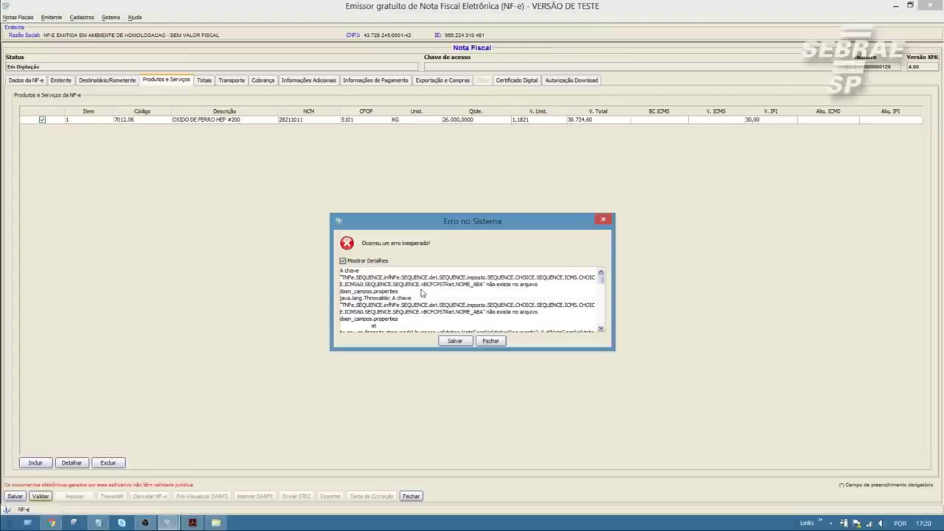
{"action": "left_click_drag", "start_coordinate": [423, 287], "coordinate": [461, 290]}
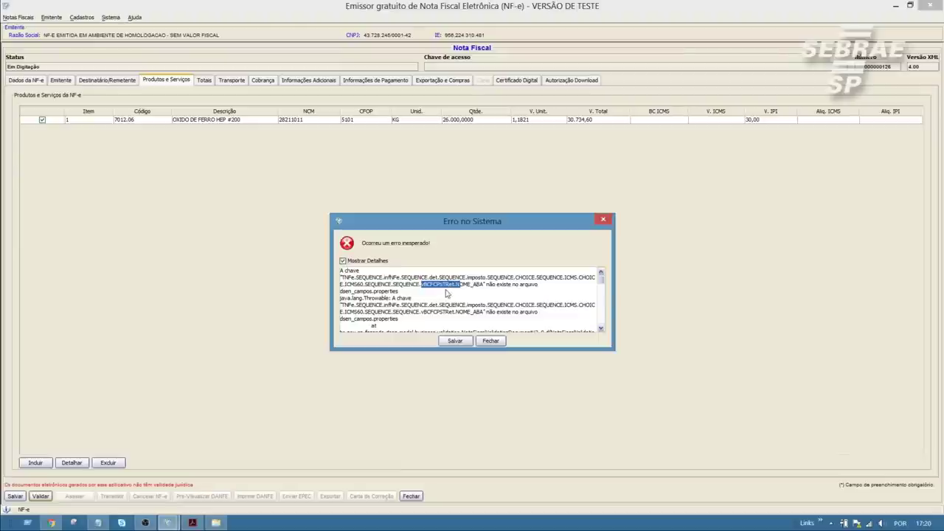
{"action": "left_click", "coordinate": [490, 341]}
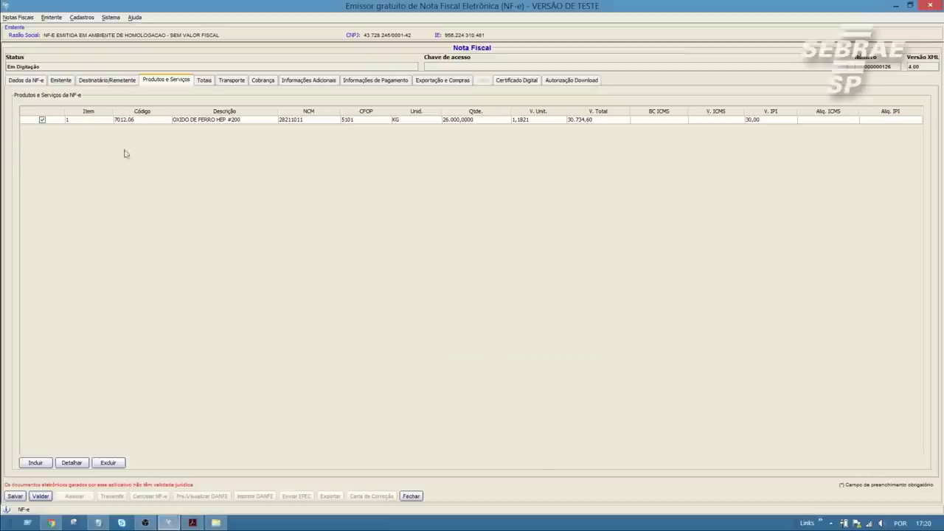
- Clear the 0,00 from the item's FCP ST retained percentage, save it, and revalidate the note
{"action": "left_click", "coordinate": [71, 462]}
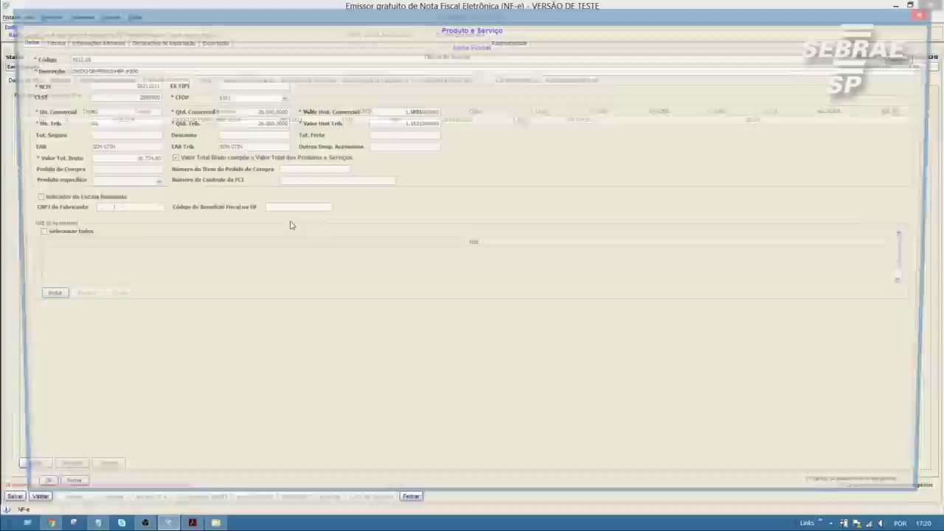
{"action": "left_click", "coordinate": [45, 41]}
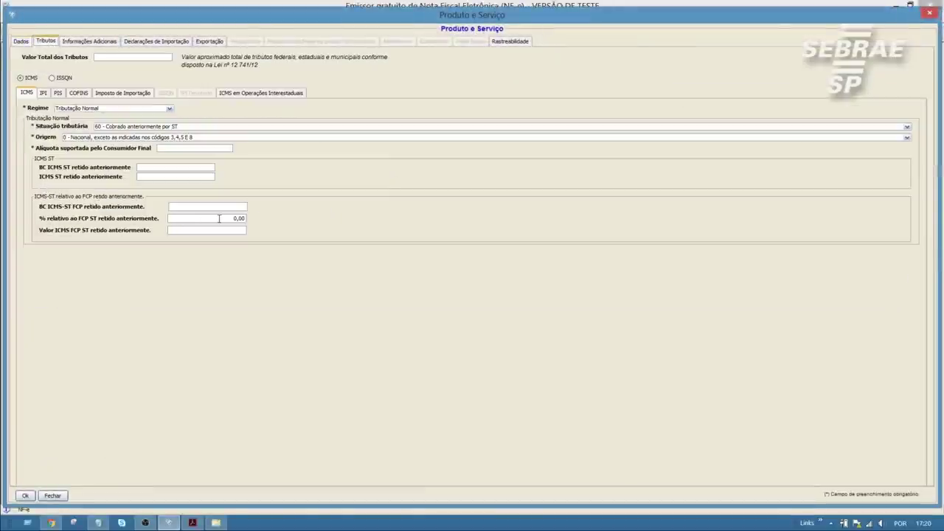
{"action": "left_click", "coordinate": [225, 219]}
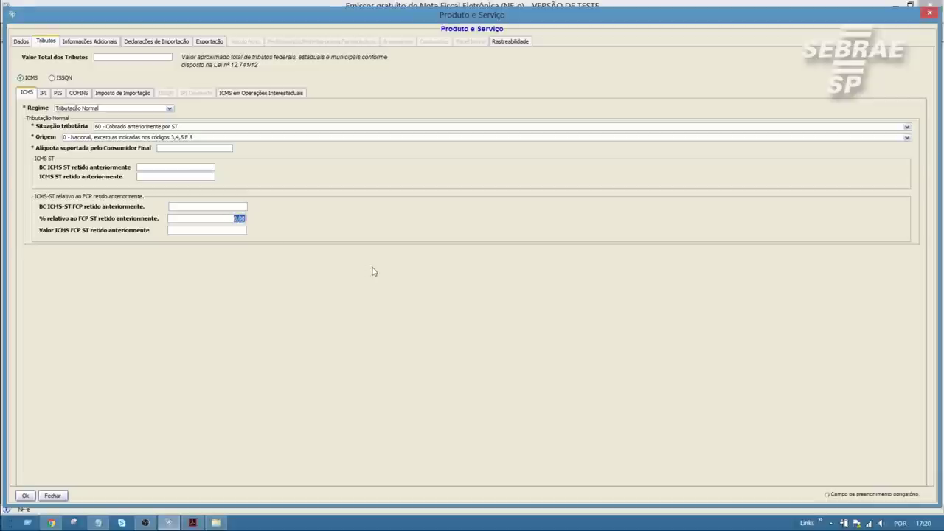
{"action": "key", "text": "BackSpace"}
{"action": "left_click", "coordinate": [26, 496]}
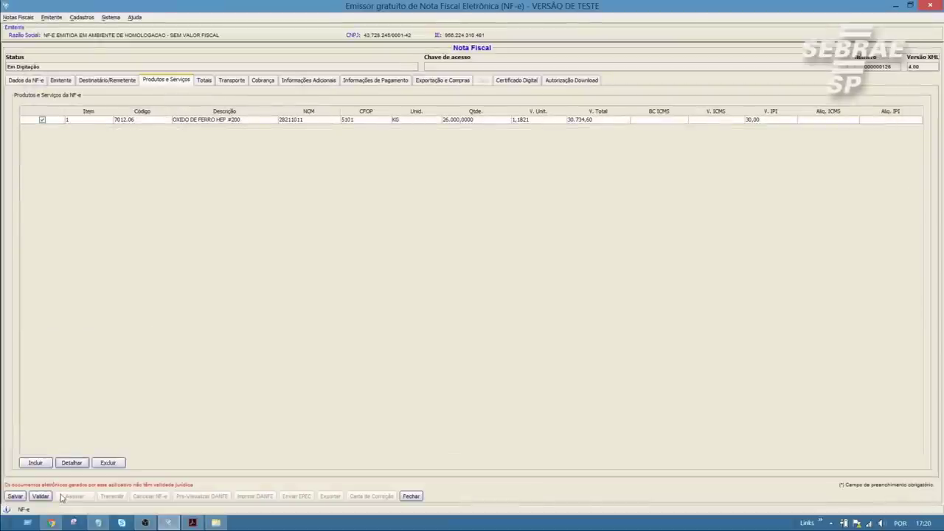
{"action": "left_click", "coordinate": [40, 496]}
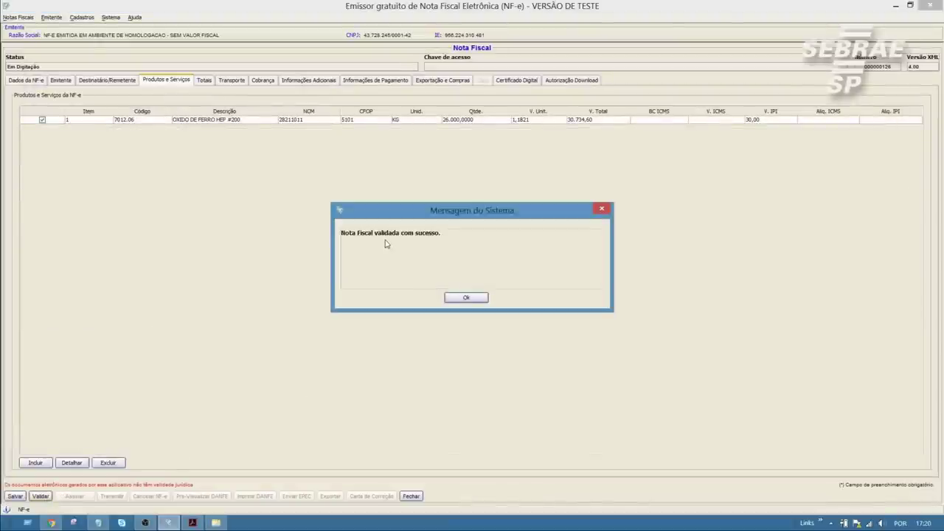
- Acknowledge the successful validation and bring NT_2016_002_v1_60.pdf forward in Acrobat Reader
{"action": "left_click", "coordinate": [466, 300]}
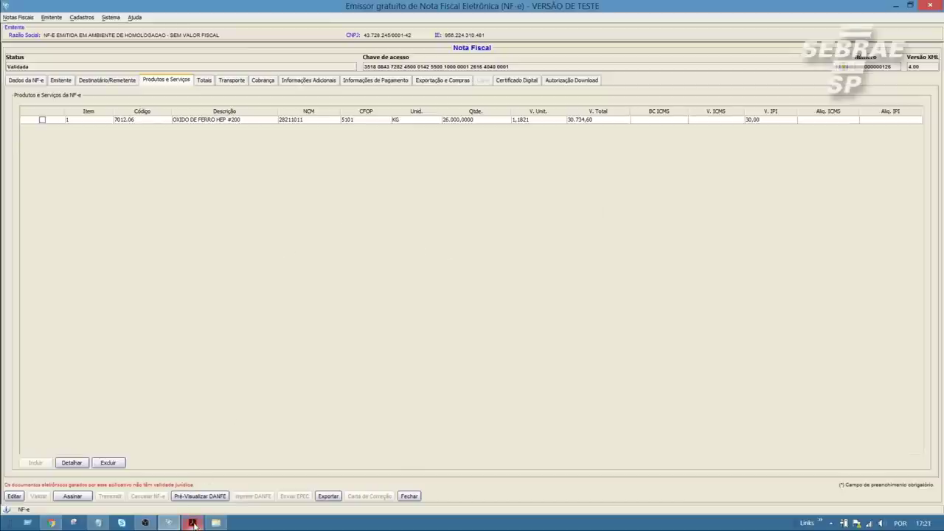
{"action": "mouse_move", "coordinate": [194, 525]}
{"action": "left_click", "coordinate": [192, 468]}
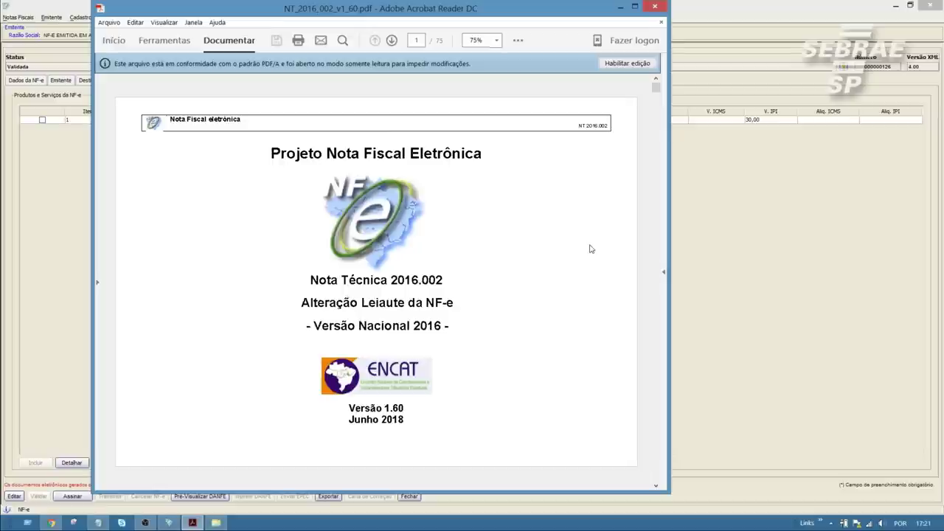
{"action": "left_click", "coordinate": [657, 289]}
{"action": "left_click", "coordinate": [656, 289]}
{"action": "left_click", "coordinate": [656, 289]}
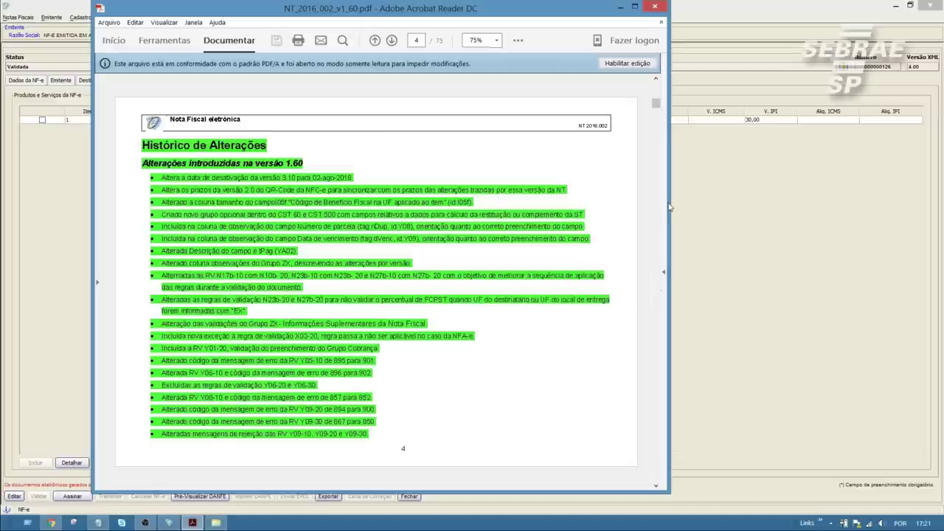
{"action": "left_click_drag", "start_coordinate": [656, 103], "coordinate": [655, 263]}
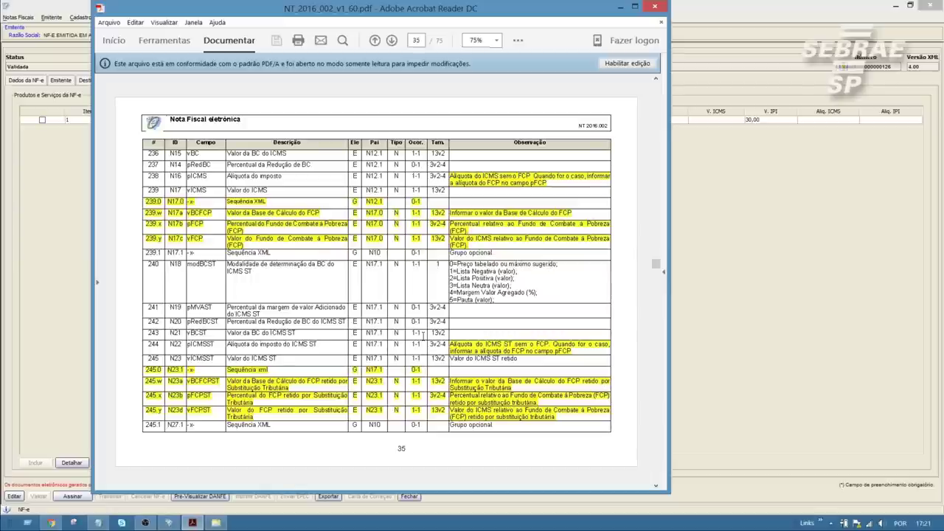
{"action": "scroll", "coordinate": [479, 354], "scroll_direction": "down", "scroll_amount": 5}
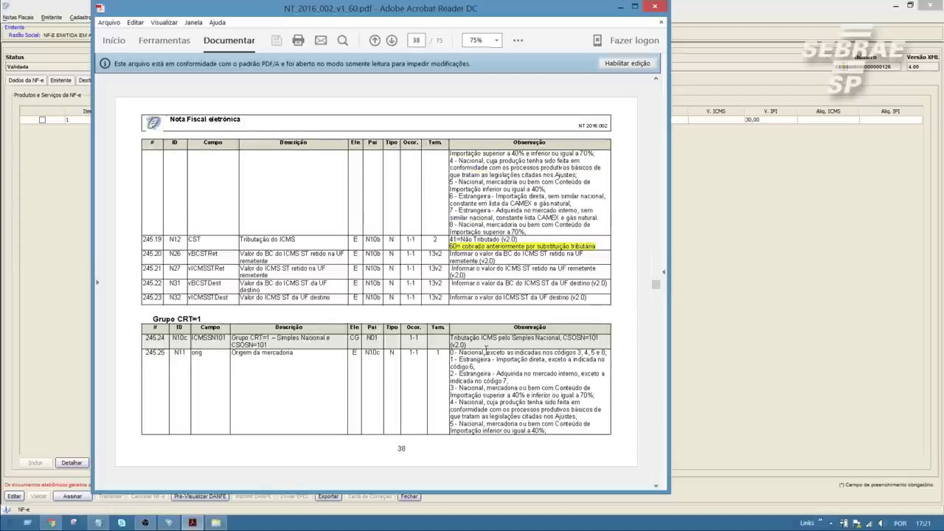
{"action": "scroll", "coordinate": [486, 348], "scroll_direction": "down", "scroll_amount": 1}
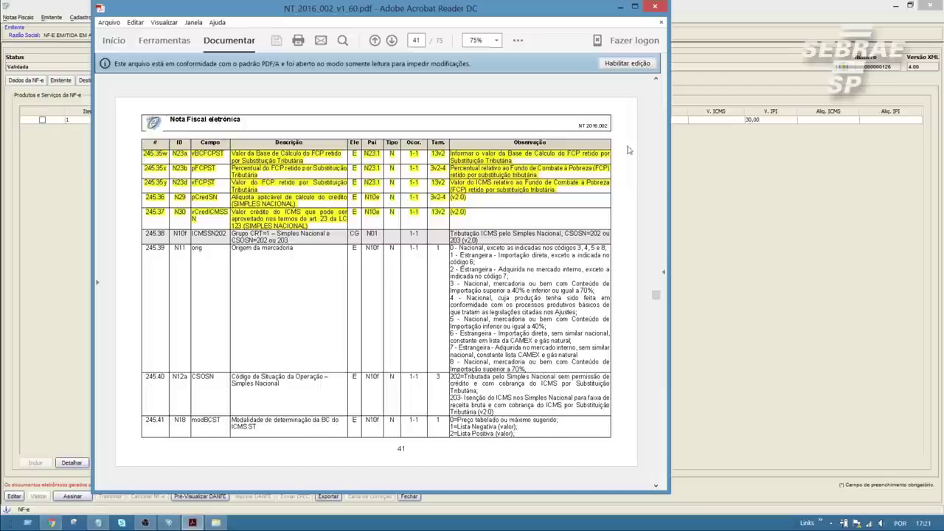
{"action": "scroll", "coordinate": [652, 141], "scroll_direction": "up", "scroll_amount": 1}
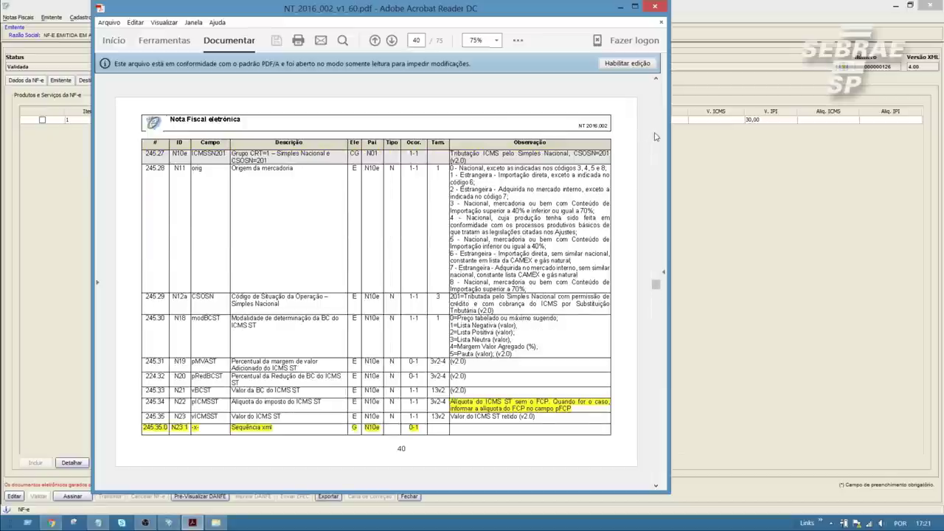
{"action": "scroll", "coordinate": [656, 136], "scroll_direction": "up", "scroll_amount": 2}
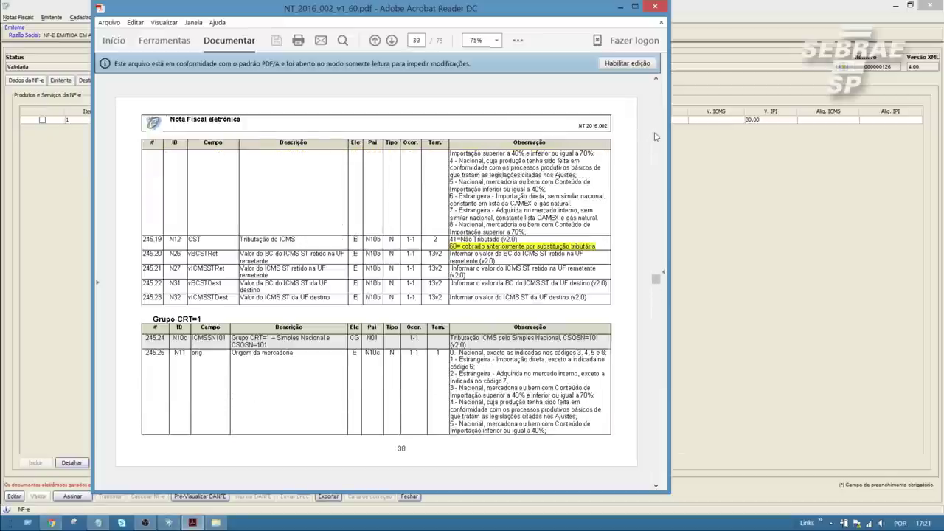
{"action": "left_click", "coordinate": [620, 8]}
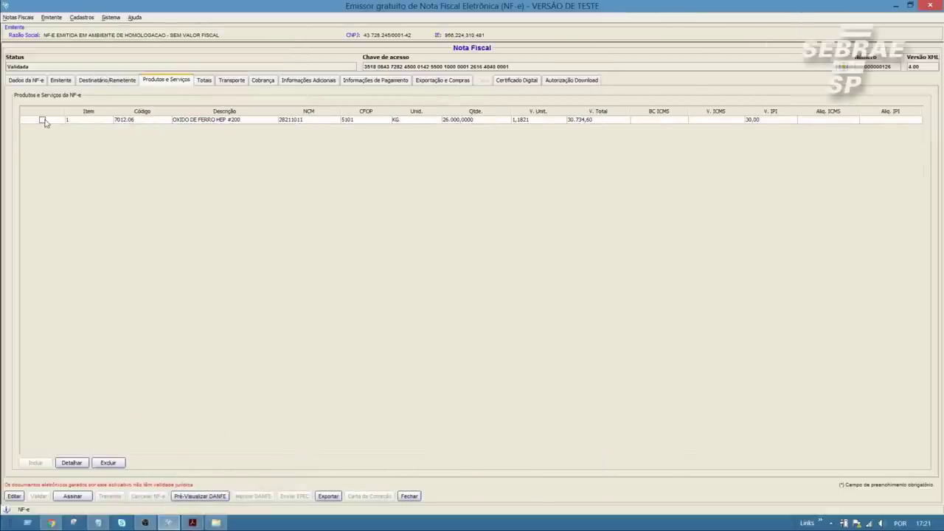
- Put the validated invoice back into editing (Em Digitação)
{"action": "left_click", "coordinate": [43, 121]}
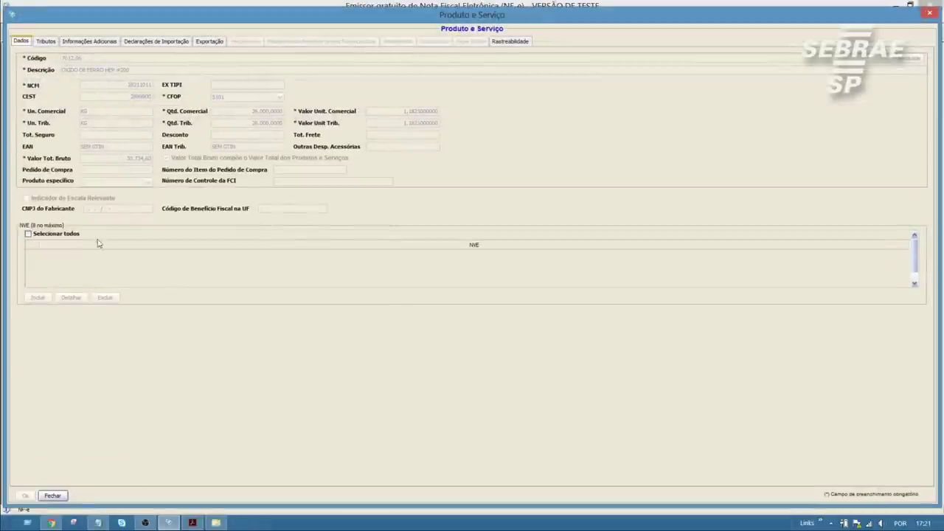
{"action": "left_click", "coordinate": [52, 495]}
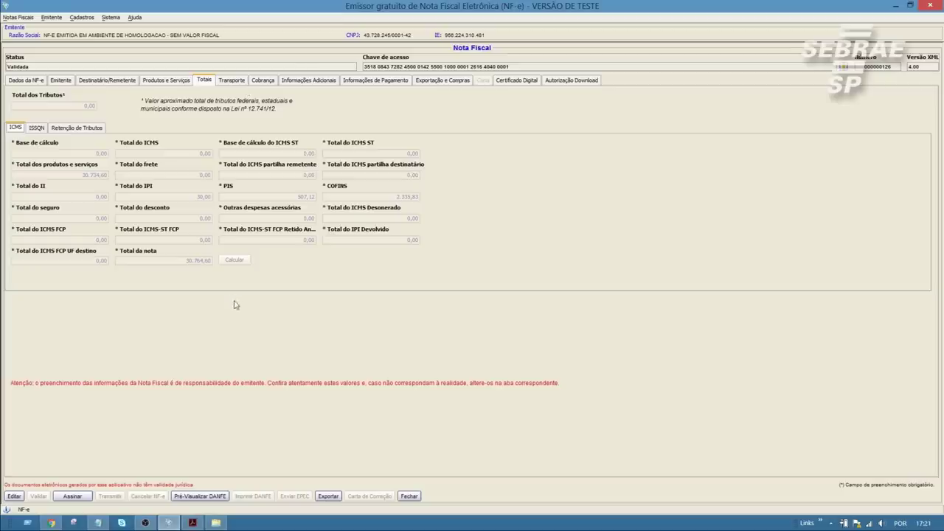
{"action": "left_click", "coordinate": [15, 499]}
{"action": "left_click", "coordinate": [459, 296]}
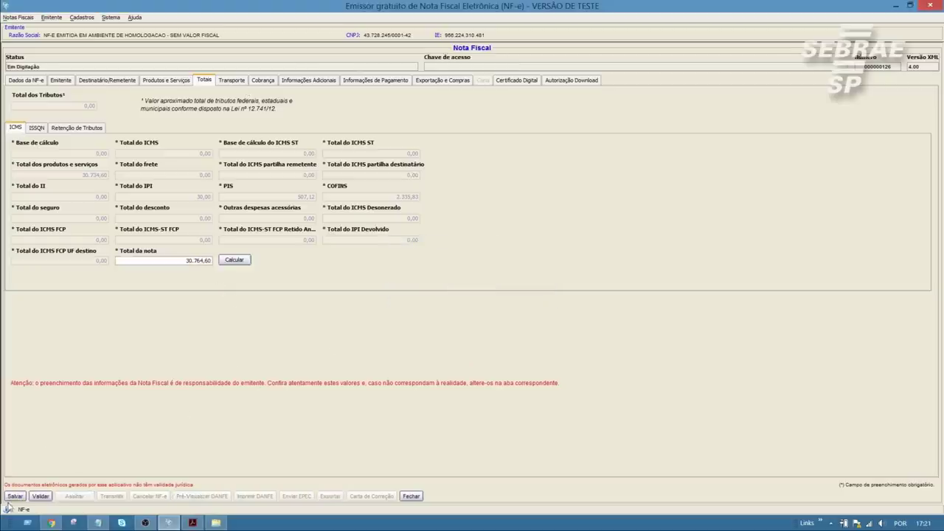
- Enter 0 in the item's empty retained FCP fields and clear the FCP-ST percentage
{"action": "left_click", "coordinate": [177, 80]}
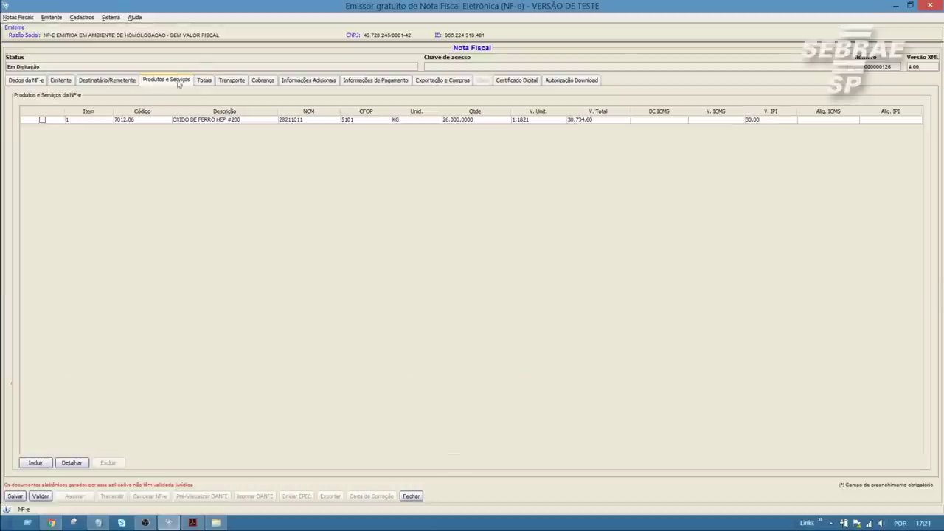
{"action": "left_click", "coordinate": [42, 120]}
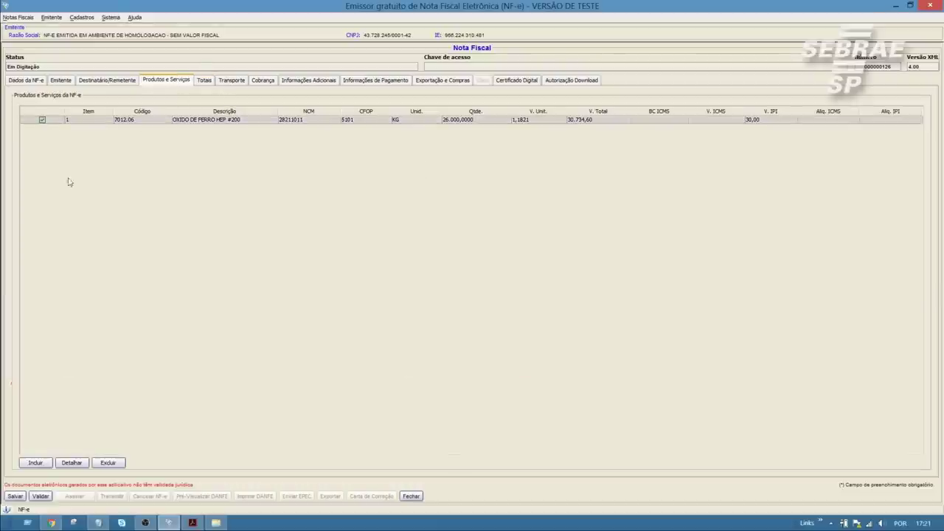
{"action": "left_click", "coordinate": [73, 464]}
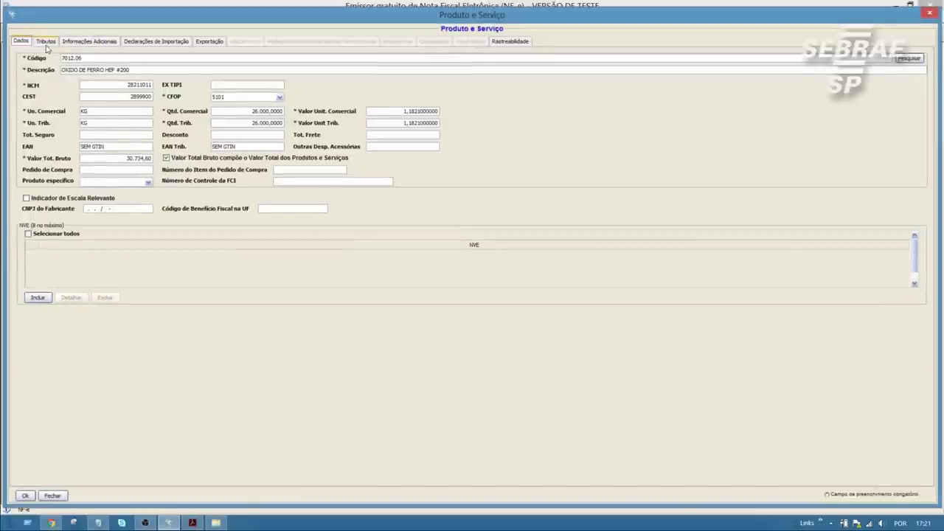
{"action": "left_click", "coordinate": [46, 41]}
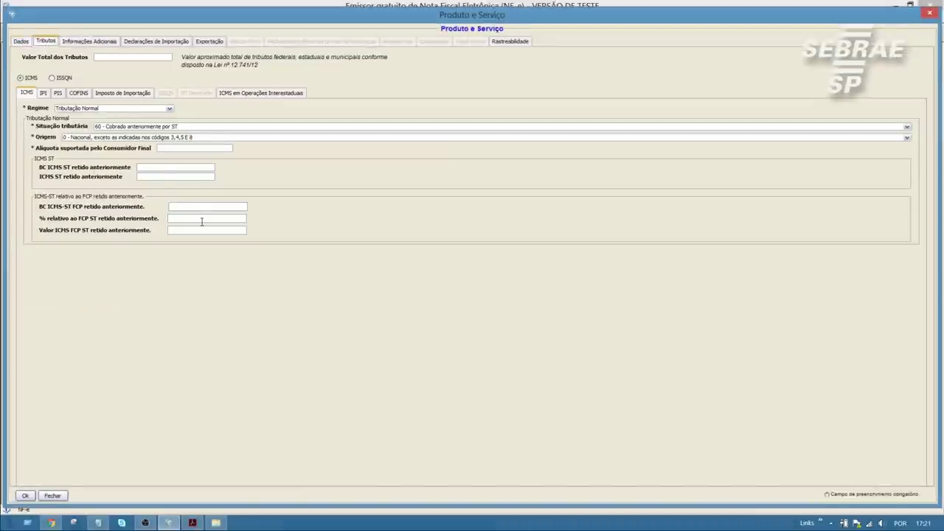
{"action": "left_click", "coordinate": [214, 209]}
{"action": "type", "text": "0"}
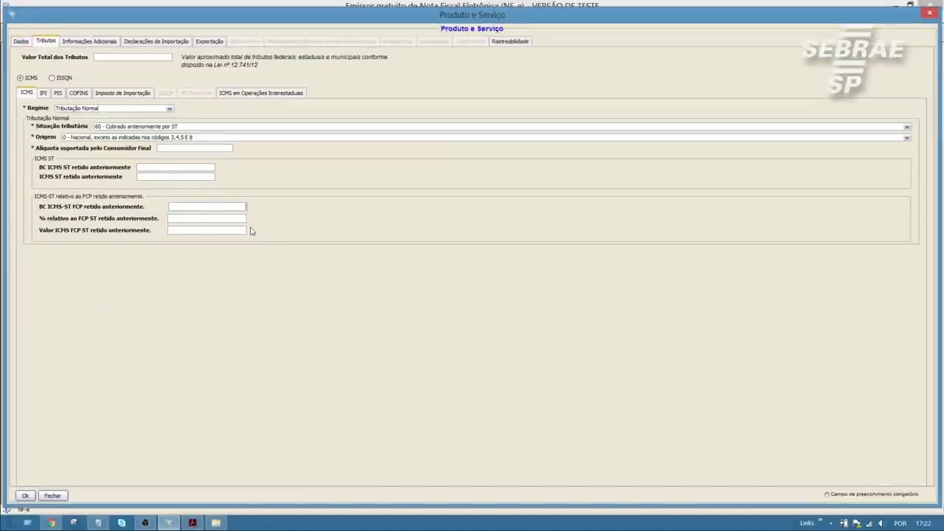
{"action": "key", "text": "Tab"}
{"action": "type", "text": "0"}
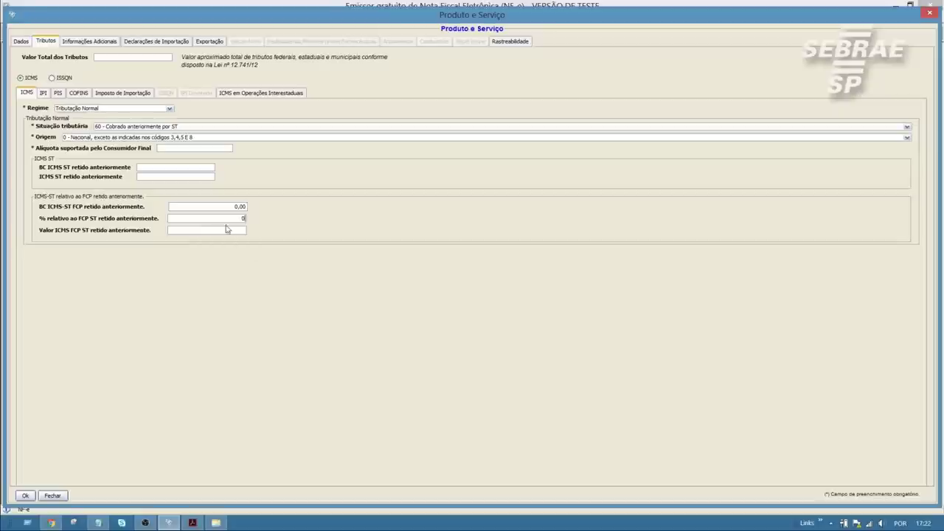
{"action": "key", "text": "Tab"}
{"action": "left_click_drag", "start_coordinate": [247, 219], "coordinate": [225, 206]}
{"action": "key", "text": "BackSpace"}
{"action": "key", "text": "BackSpace"}
- Try Simples Nacional with national origin, revert the regime to Tributação Normal, and save the item
{"action": "left_click", "coordinate": [169, 108]}
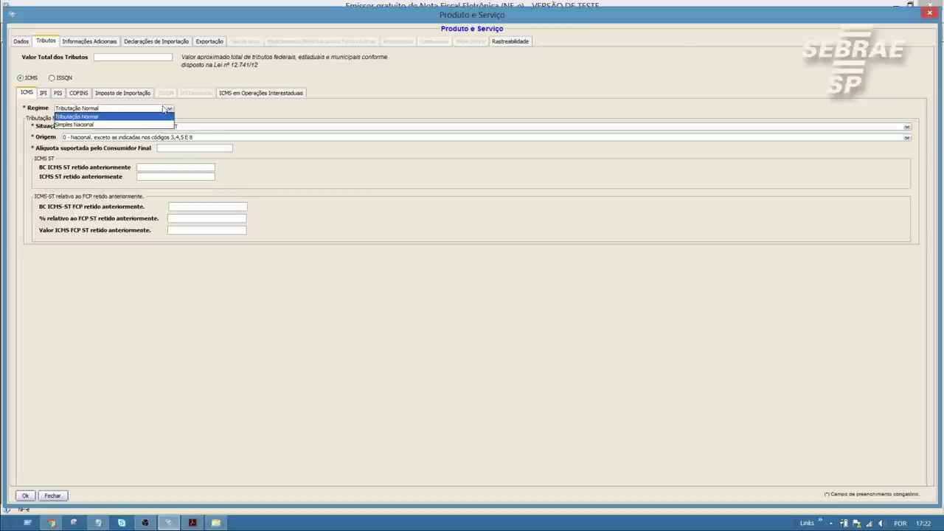
{"action": "left_click", "coordinate": [90, 126]}
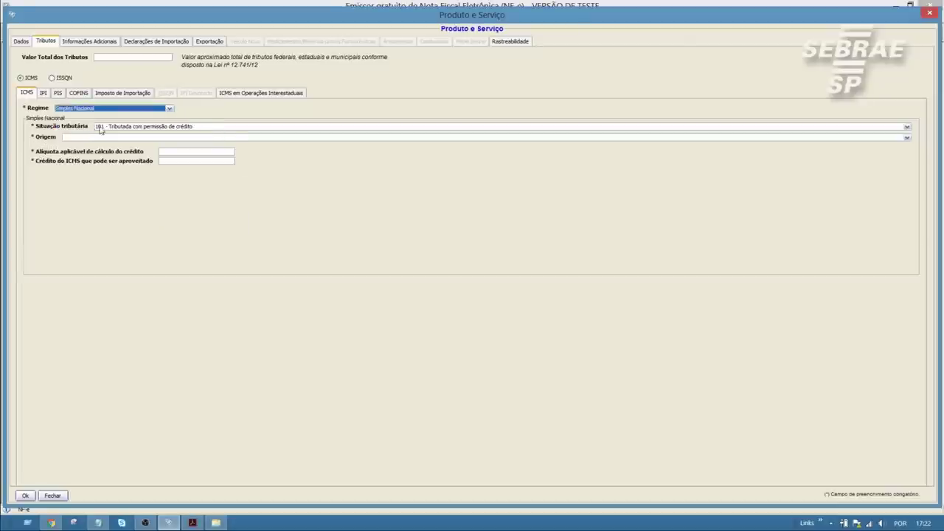
{"action": "left_click", "coordinate": [101, 138]}
{"action": "left_click", "coordinate": [103, 143]}
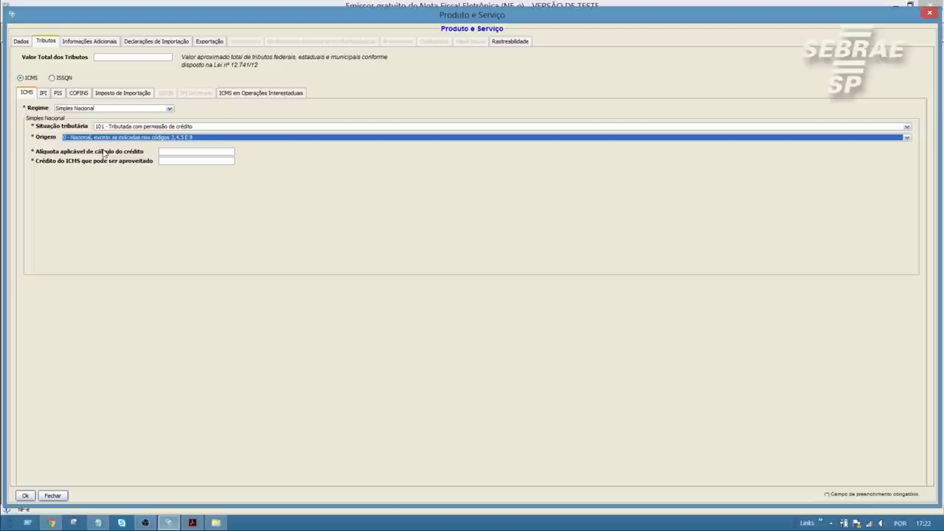
{"action": "left_click", "coordinate": [188, 153]}
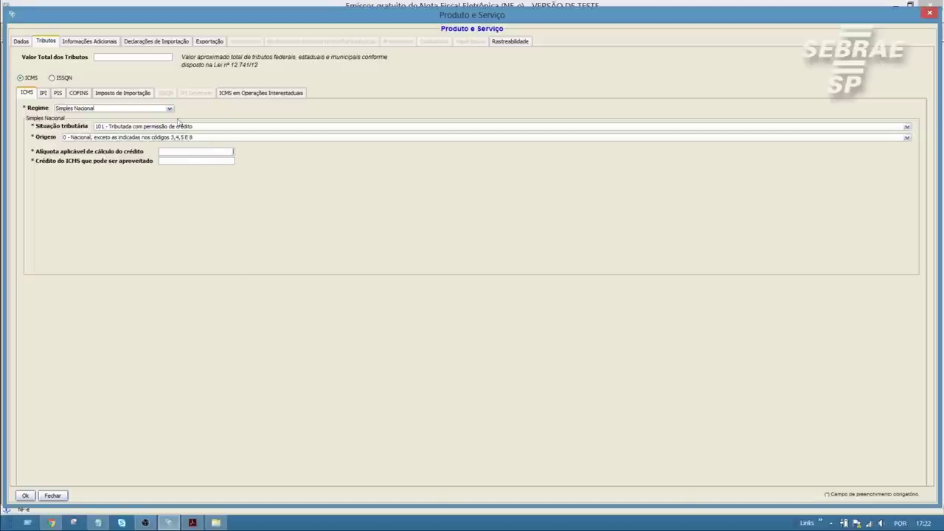
{"action": "left_click", "coordinate": [168, 126]}
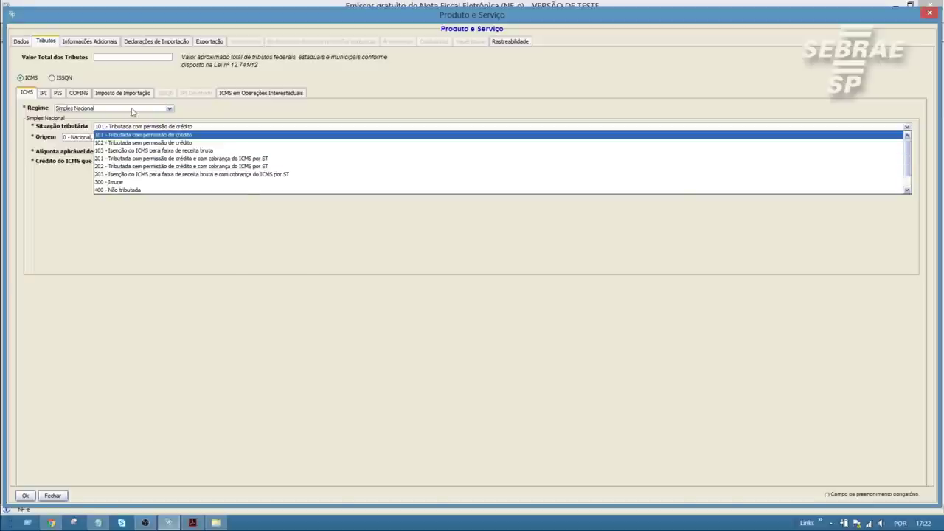
{"action": "left_click", "coordinate": [133, 109]}
{"action": "left_click", "coordinate": [89, 117]}
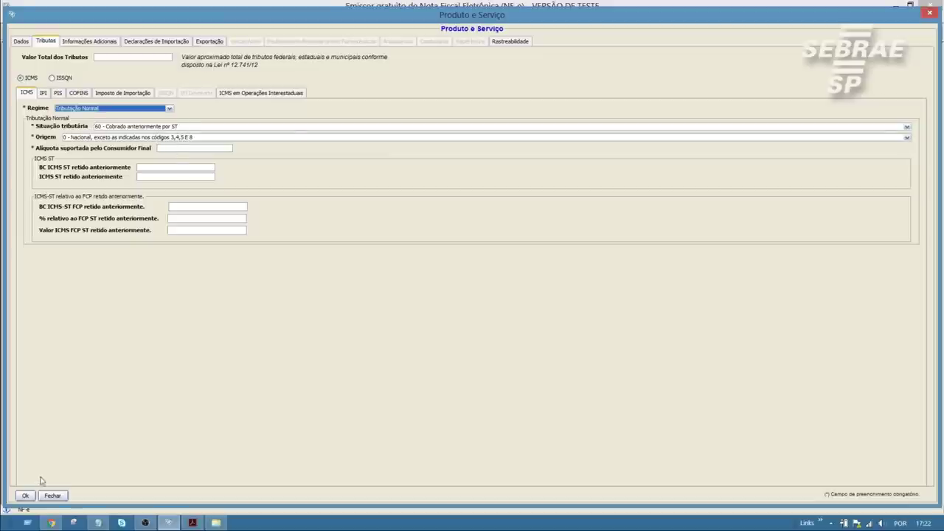
{"action": "left_click", "coordinate": [24, 496]}
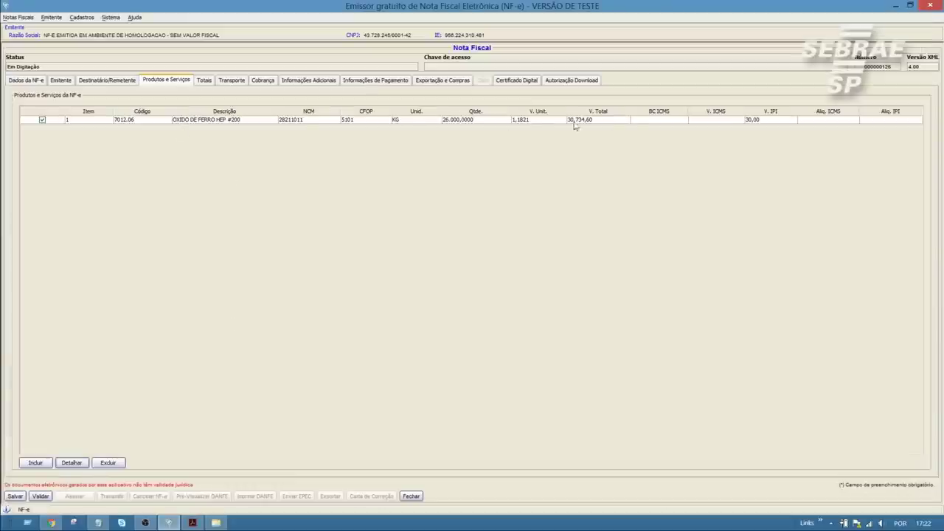
- Switch between the Totais and Cobrança tabs to bring up the invoice's billing details
{"action": "left_click", "coordinate": [204, 81]}
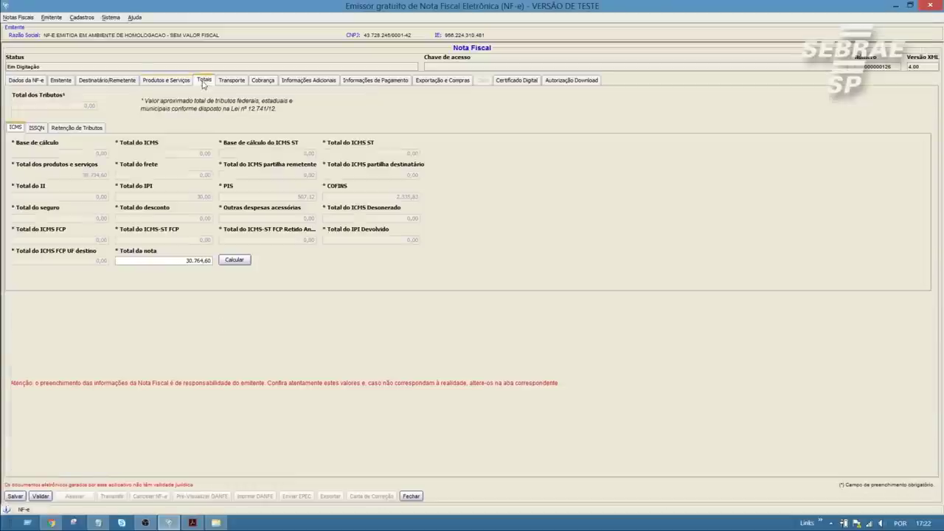
{"action": "left_click", "coordinate": [264, 84]}
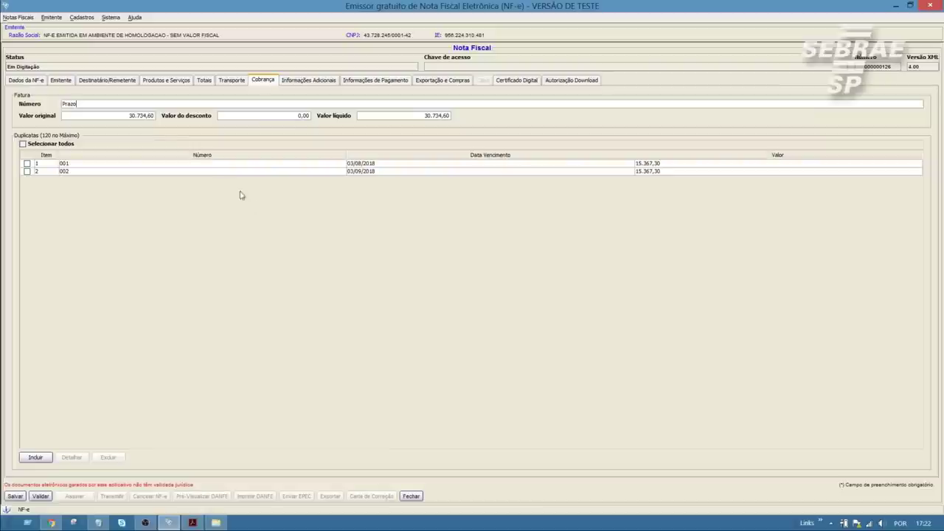
{"action": "left_click", "coordinate": [210, 81]}
{"action": "left_click", "coordinate": [269, 83]}
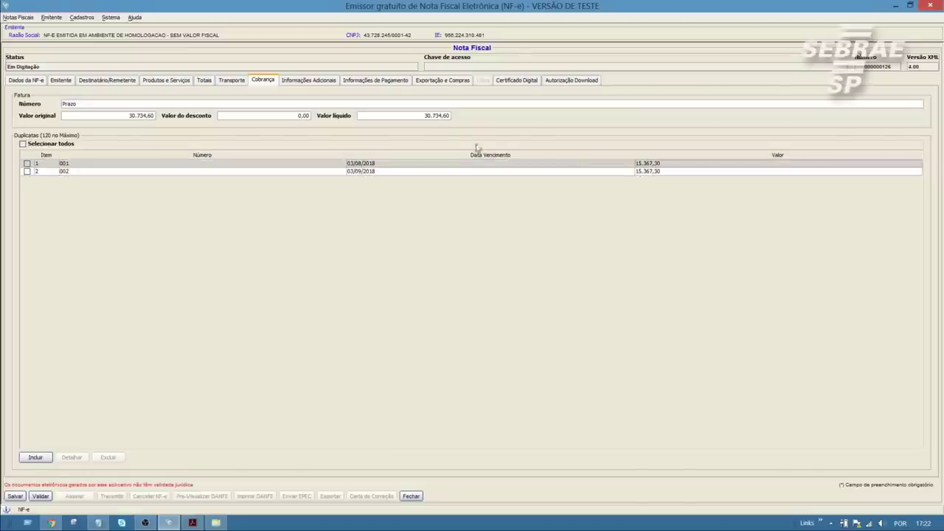
- Check the Cobrança original, discount and net values (30.734,60), then return to the technical note PDF
{"action": "left_click_drag", "start_coordinate": [418, 116], "coordinate": [457, 116]}
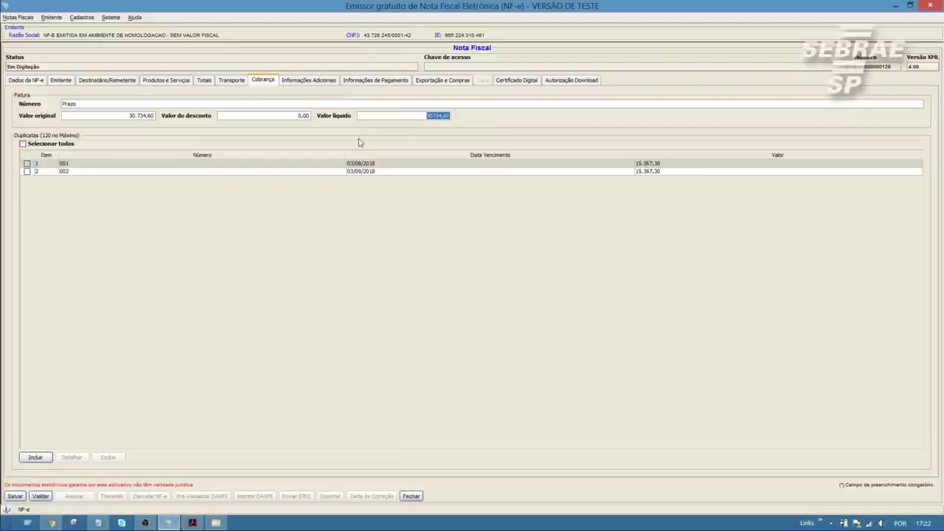
{"action": "left_click", "coordinate": [118, 104]}
{"action": "left_click_drag", "start_coordinate": [154, 116], "coordinate": [130, 119]}
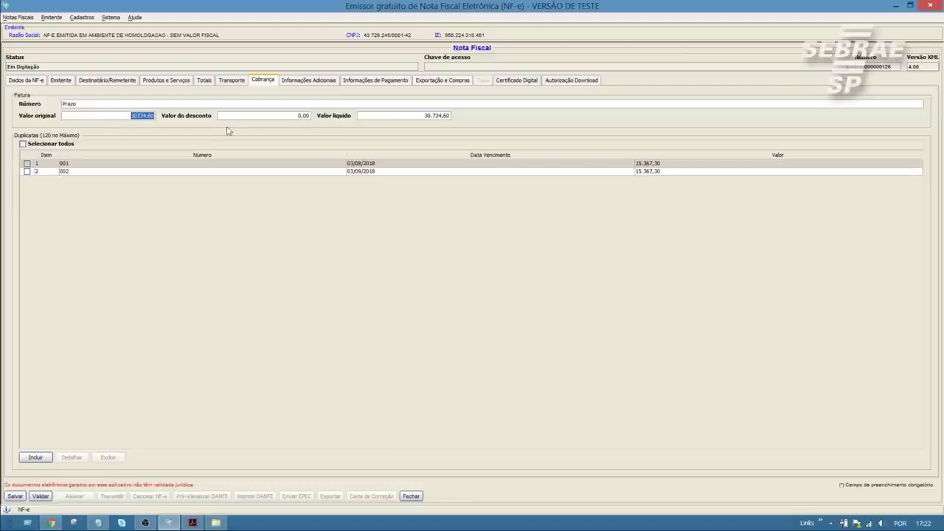
{"action": "left_click", "coordinate": [277, 119]}
{"action": "left_click_drag", "start_coordinate": [309, 118], "coordinate": [289, 122]}
{"action": "left_click_drag", "start_coordinate": [451, 117], "coordinate": [413, 119]}
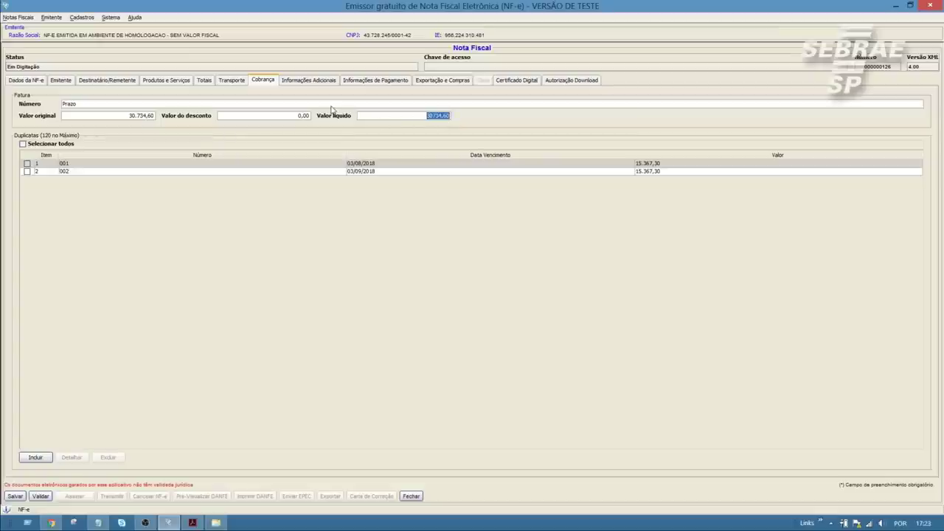
{"action": "left_click", "coordinate": [330, 105]}
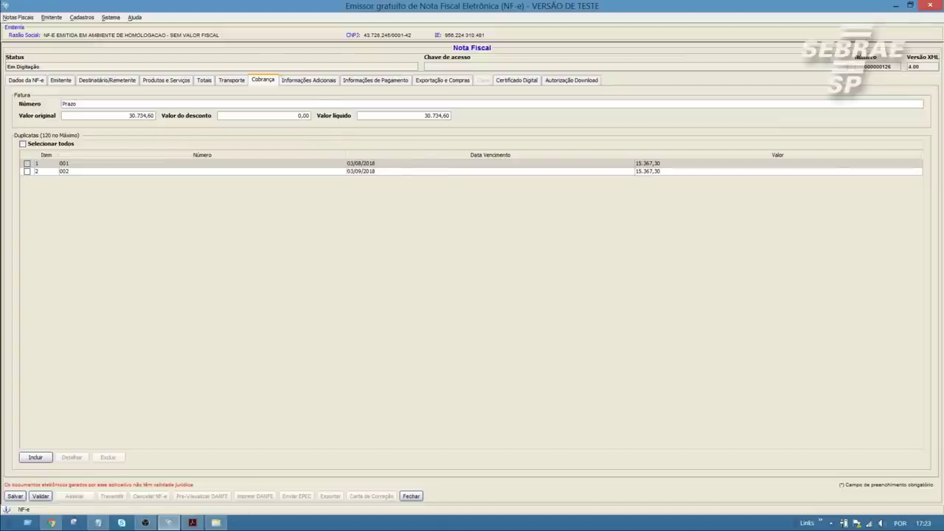
{"action": "left_click", "coordinate": [194, 523]}
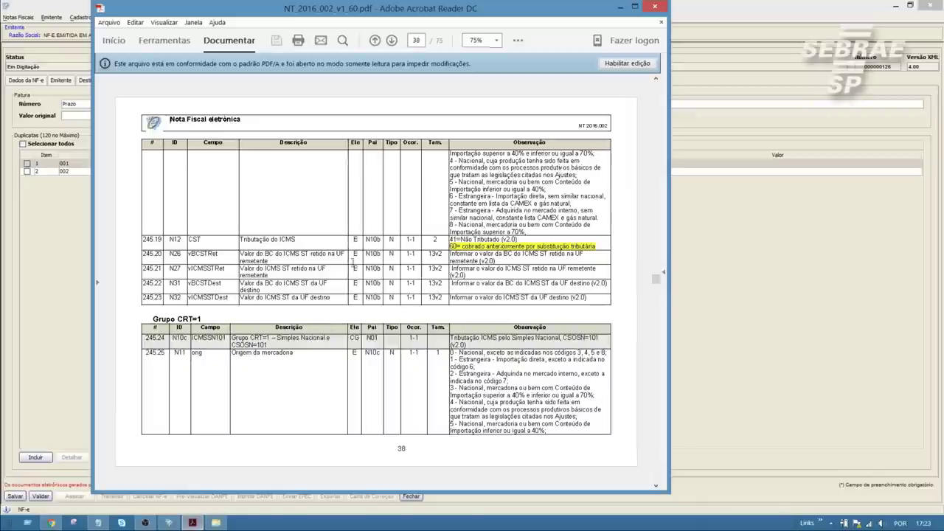
{"action": "scroll", "coordinate": [383, 268], "scroll_direction": "down", "scroll_amount": 5}
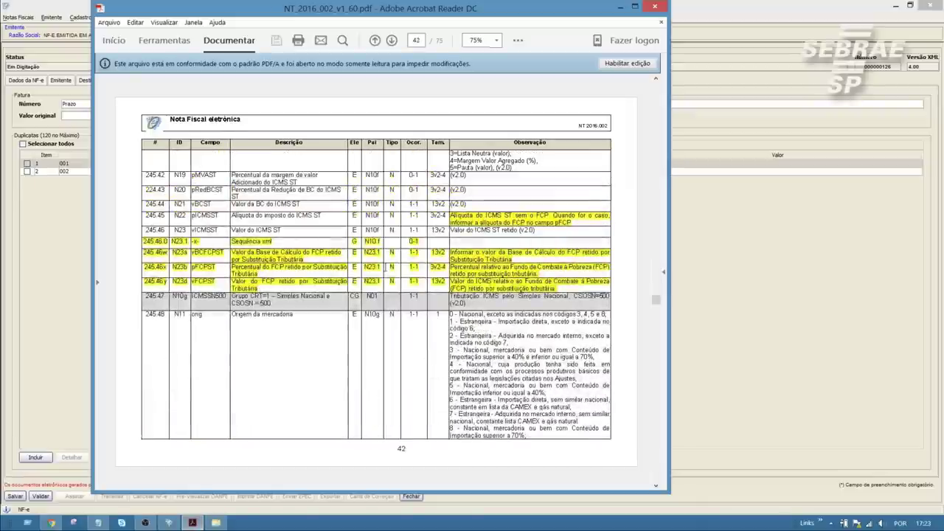
{"action": "scroll", "coordinate": [384, 269], "scroll_direction": "down", "scroll_amount": 3}
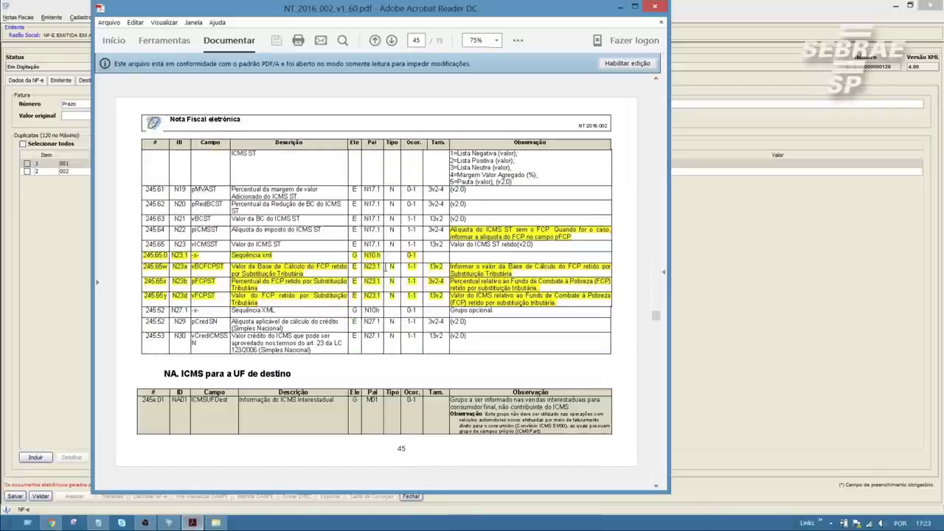
{"action": "scroll", "coordinate": [384, 268], "scroll_direction": "down", "scroll_amount": 2}
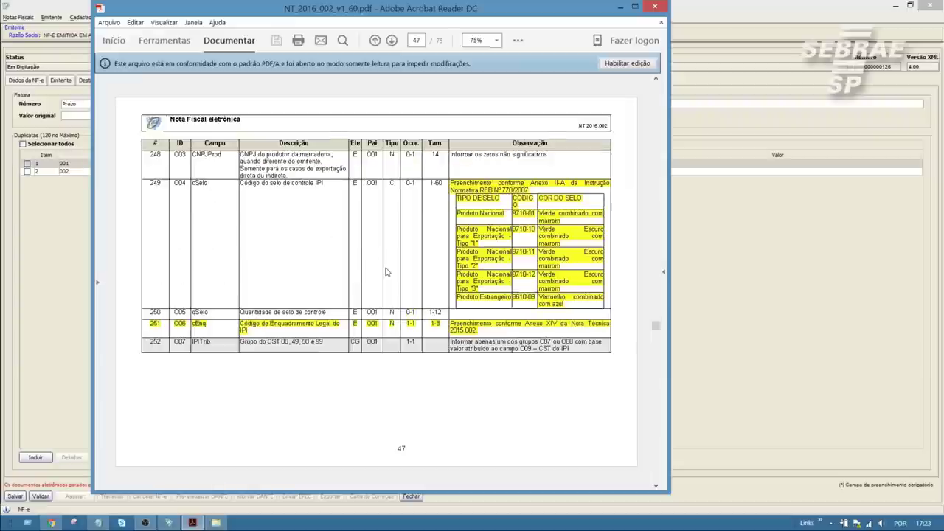
{"action": "scroll", "coordinate": [384, 270], "scroll_direction": "down", "scroll_amount": 2}
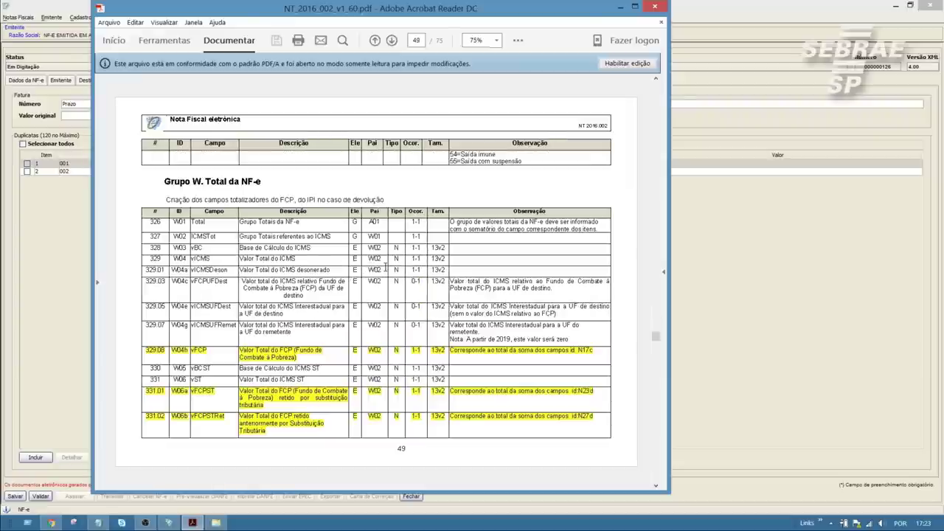
{"action": "scroll", "coordinate": [384, 269], "scroll_direction": "down", "scroll_amount": 1}
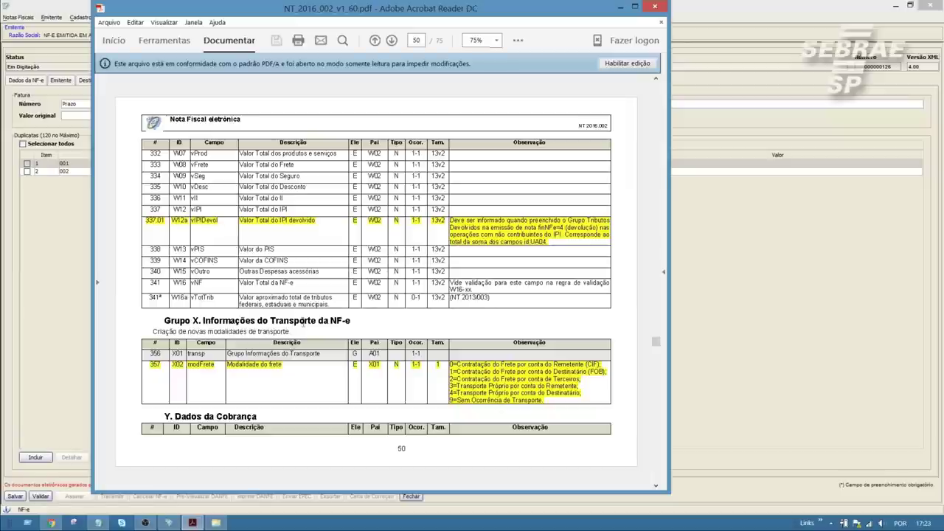
{"action": "scroll", "coordinate": [304, 323], "scroll_direction": "down", "scroll_amount": 1}
{"action": "scroll", "coordinate": [286, 248], "scroll_direction": "up", "scroll_amount": 1}
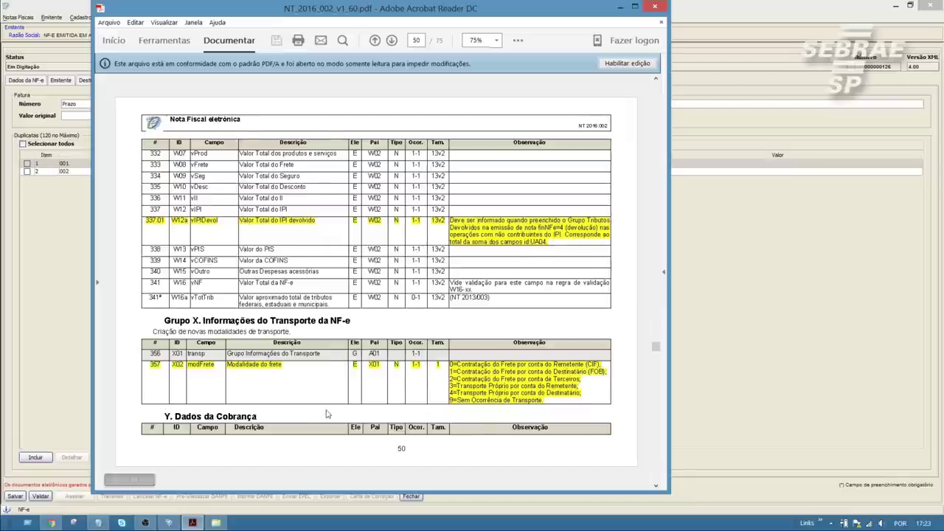
{"action": "scroll", "coordinate": [327, 415], "scroll_direction": "down", "scroll_amount": 1}
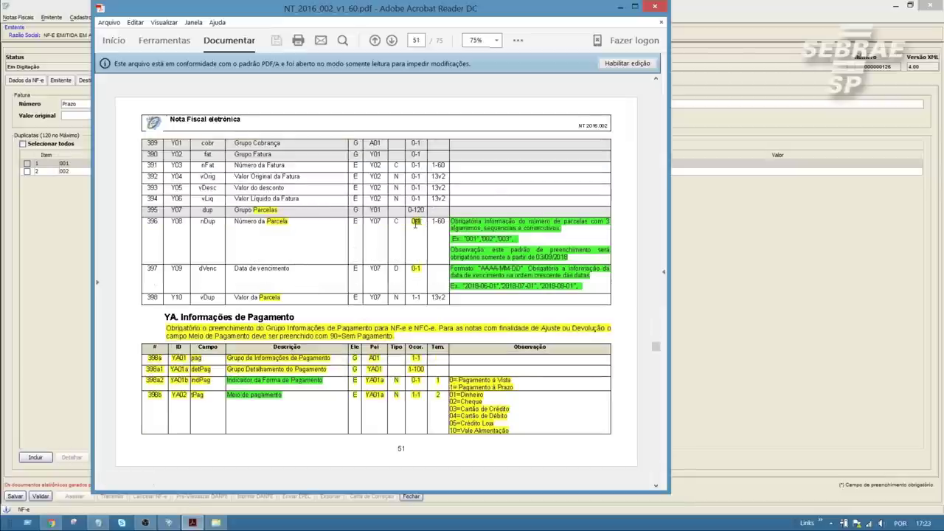
{"action": "left_click_drag", "start_coordinate": [423, 199], "coordinate": [412, 196]}
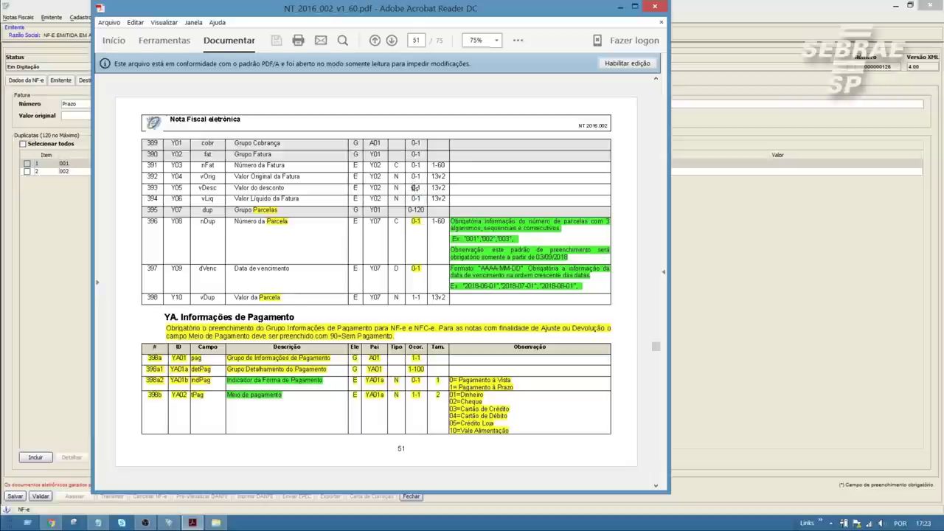
{"action": "left_click", "coordinate": [634, 6]}
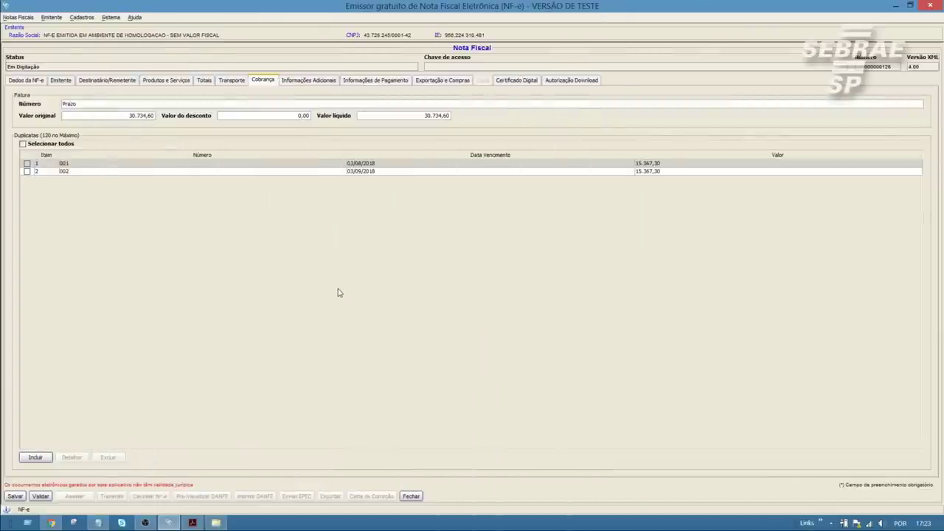
- Inspect the single payment entry's details and payment method list, closing without changes
{"action": "left_click", "coordinate": [354, 81]}
{"action": "left_click", "coordinate": [20, 108]}
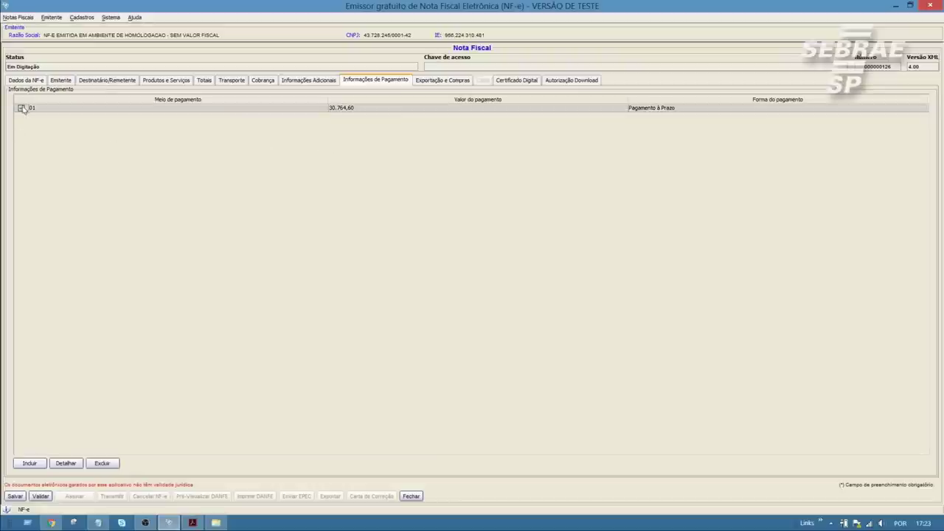
{"action": "left_click", "coordinate": [66, 463]}
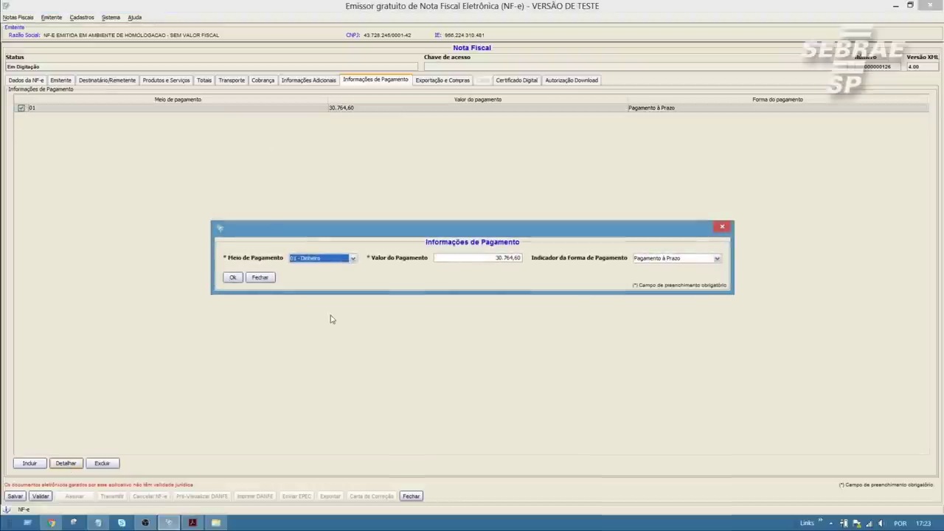
{"action": "left_click", "coordinate": [353, 260]}
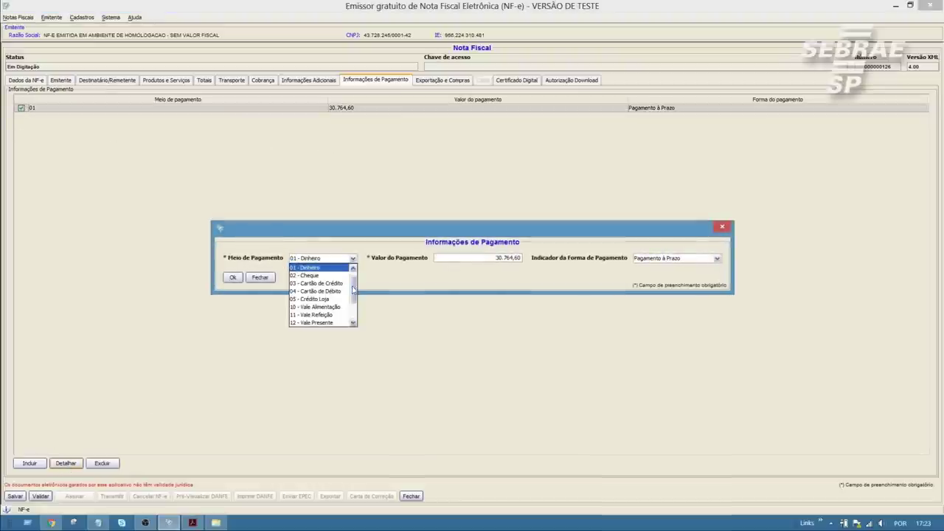
{"action": "left_click_drag", "start_coordinate": [354, 289], "coordinate": [355, 312]}
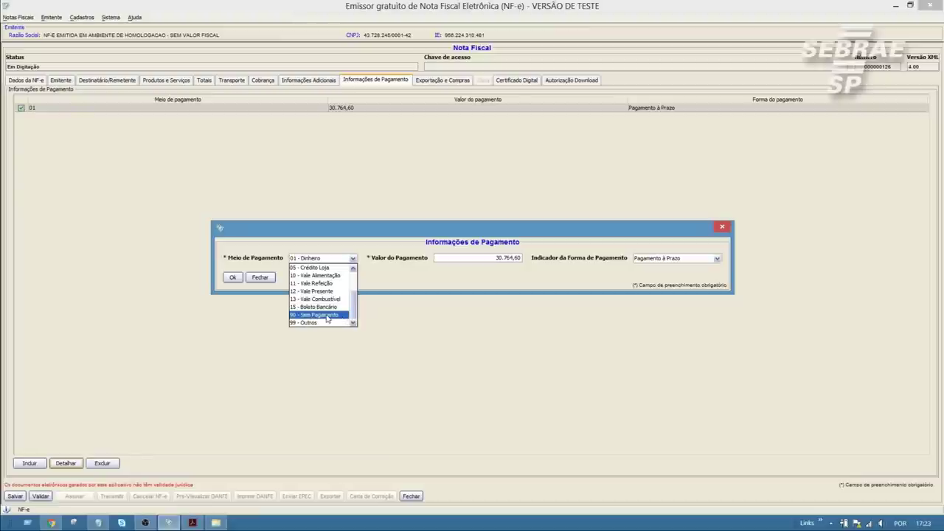
{"action": "left_click", "coordinate": [259, 277]}
- Check the Finalidade de emissão list in general data, keeping NF-e normal
{"action": "left_click", "coordinate": [15, 83]}
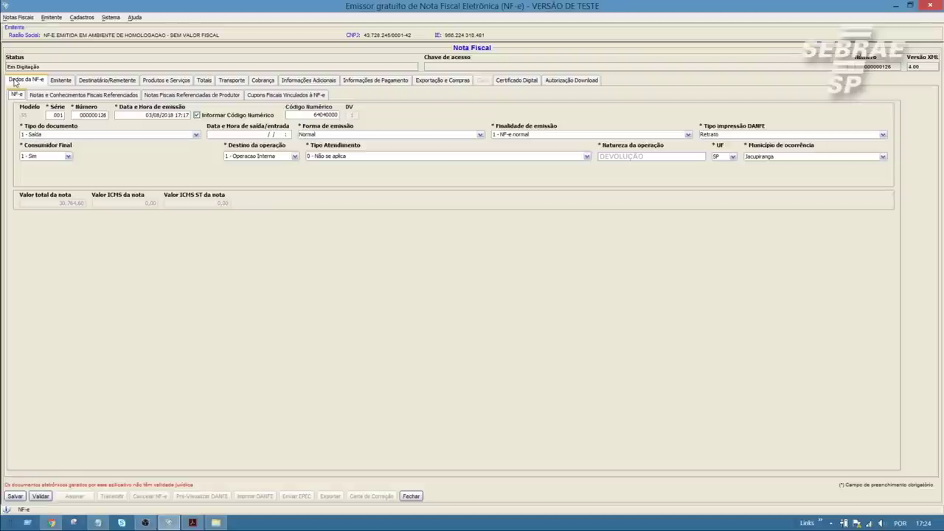
{"action": "left_click", "coordinate": [590, 135]}
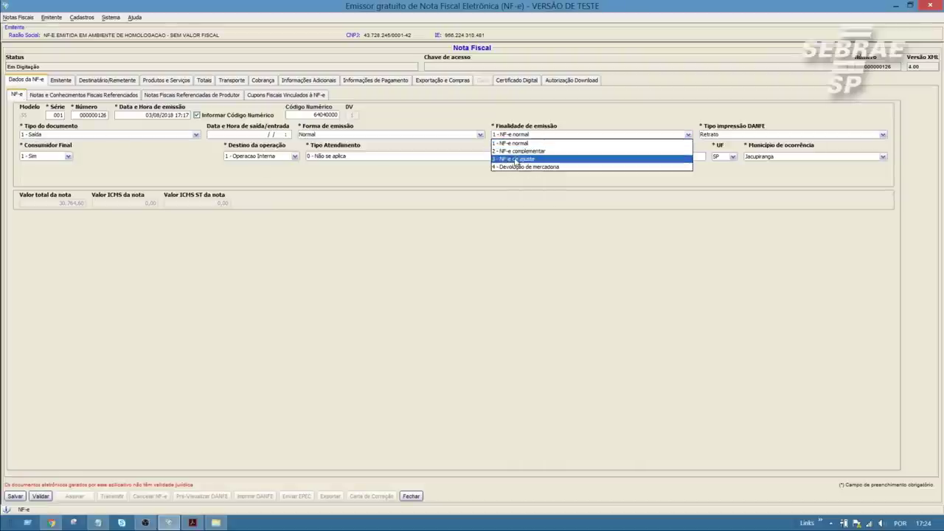
{"action": "left_click", "coordinate": [536, 193]}
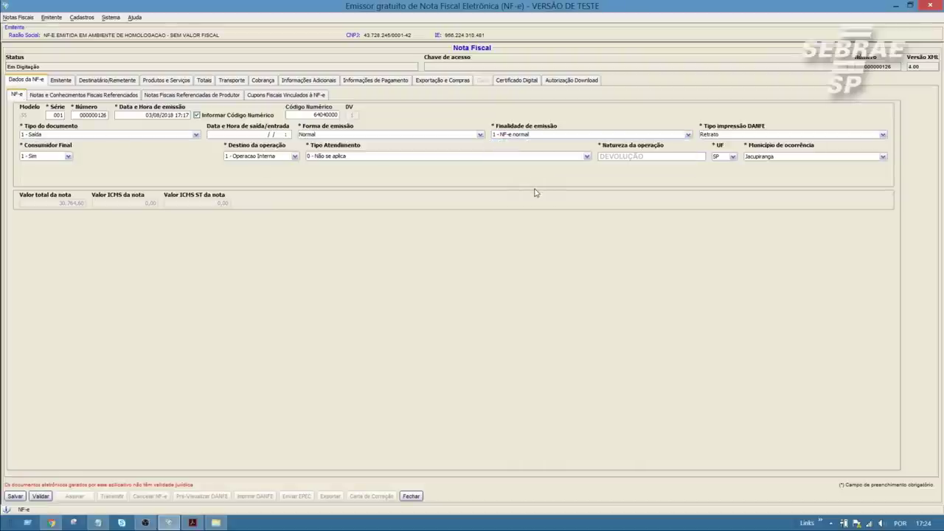
- Review the payment entry again, leaving 01 – Dinheiro, 30.764,60, Pagamento à Prazo unchanged
{"action": "left_click", "coordinate": [368, 82]}
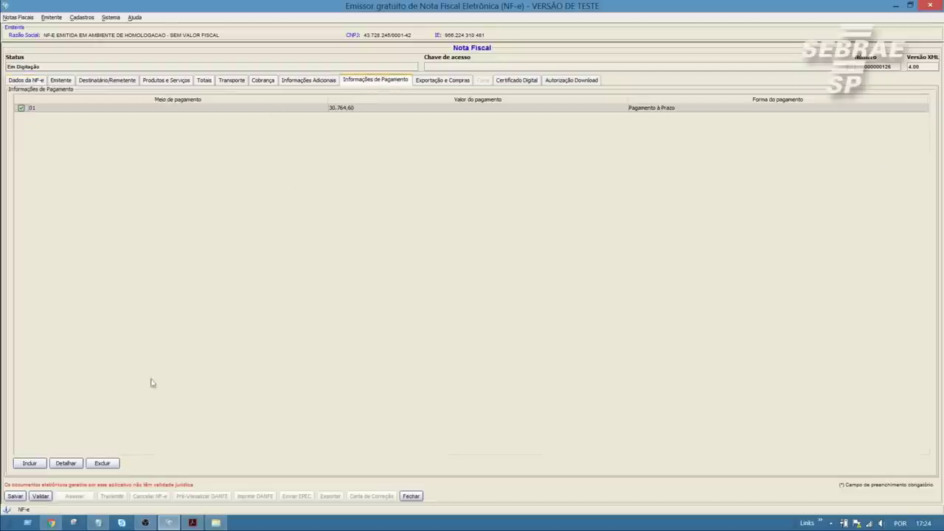
{"action": "left_click", "coordinate": [60, 466]}
{"action": "left_click", "coordinate": [315, 259]}
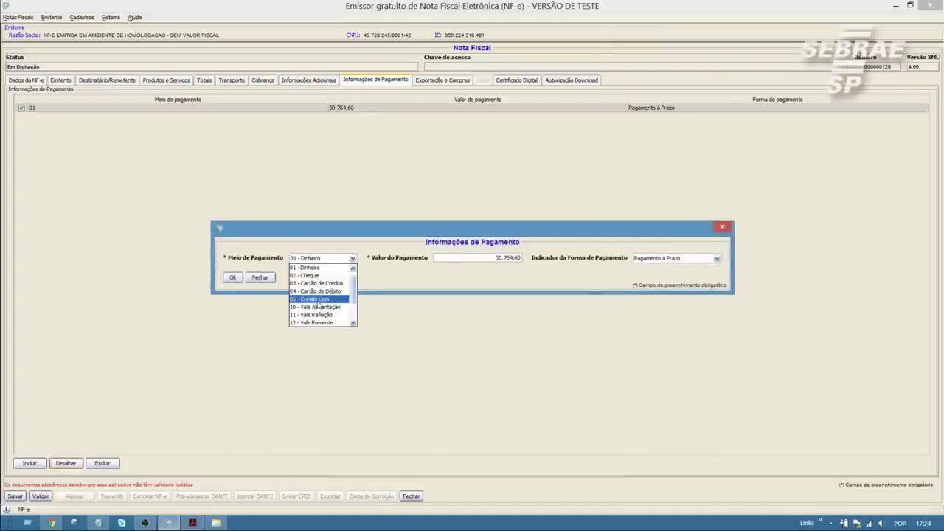
{"action": "scroll", "coordinate": [318, 306], "scroll_direction": "down", "scroll_amount": 2}
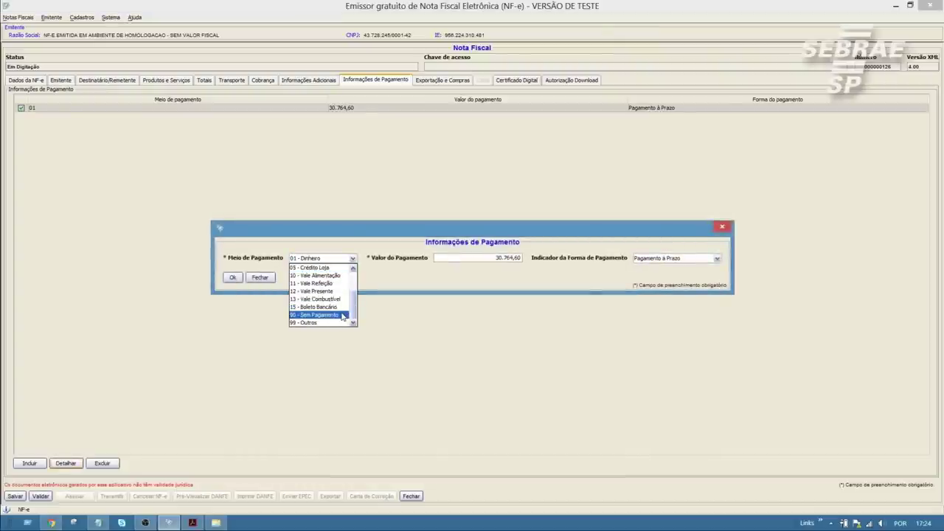
{"action": "left_click", "coordinate": [385, 290]}
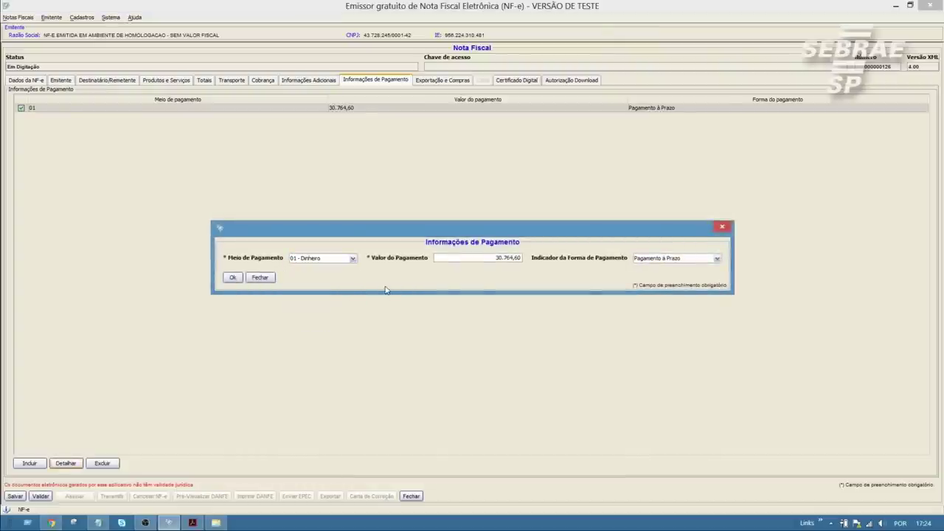
{"action": "left_click", "coordinate": [260, 278]}
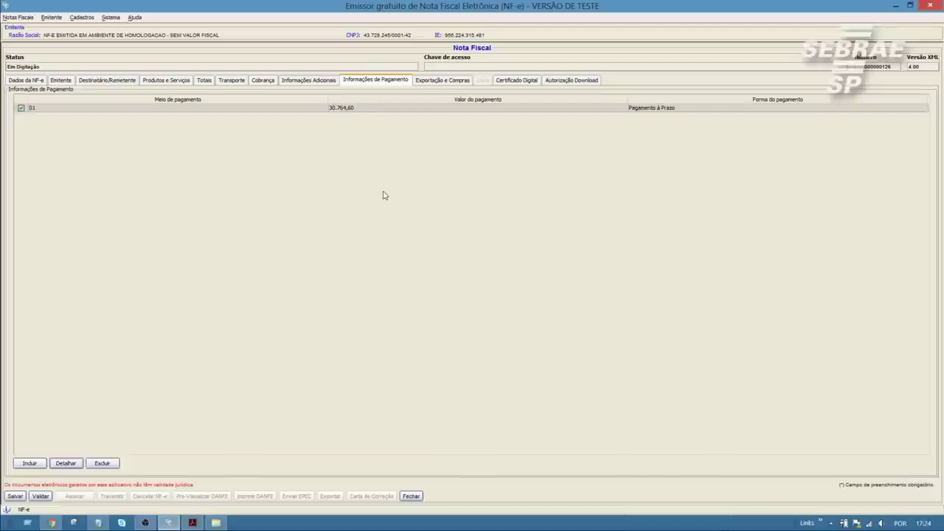
- Validate return note 000000126 and acknowledge the success message
{"action": "left_click", "coordinate": [442, 79]}
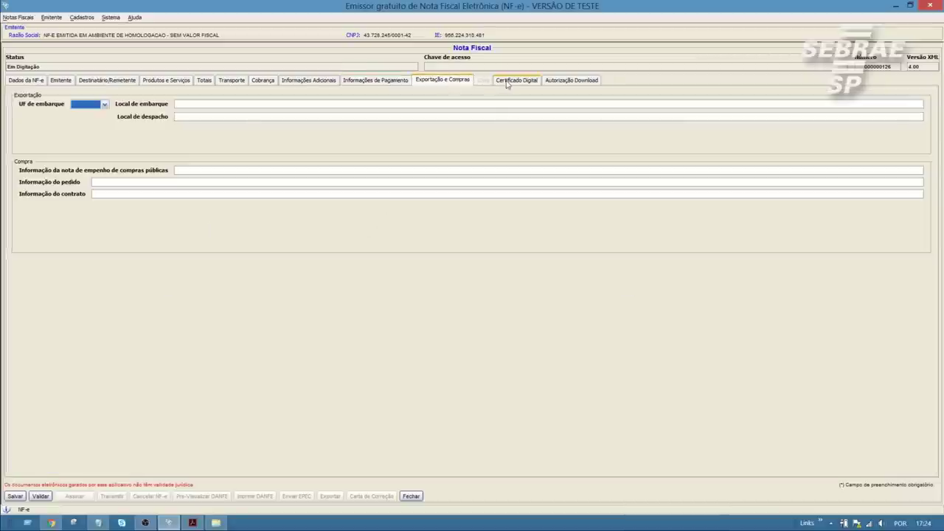
{"action": "left_click", "coordinate": [375, 81]}
{"action": "left_click", "coordinate": [26, 80]}
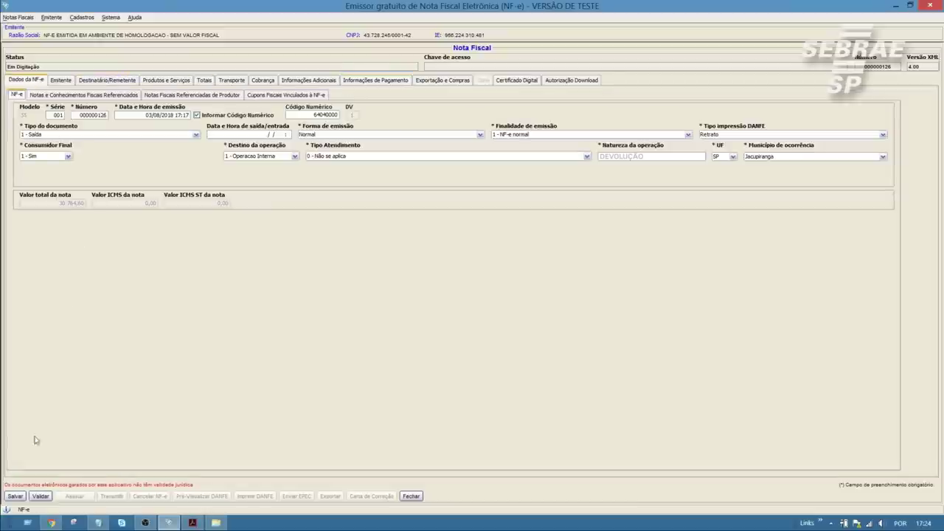
{"action": "left_click", "coordinate": [40, 496]}
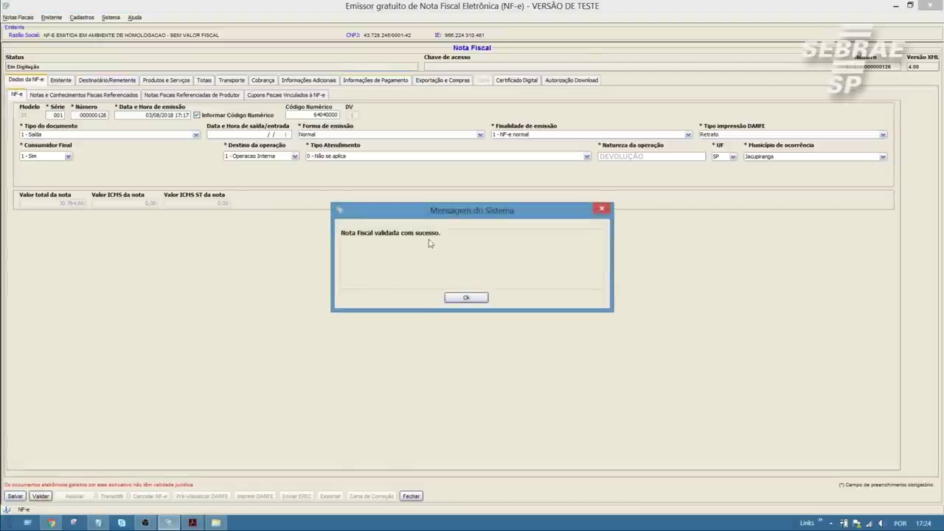
{"action": "left_click", "coordinate": [474, 302]}
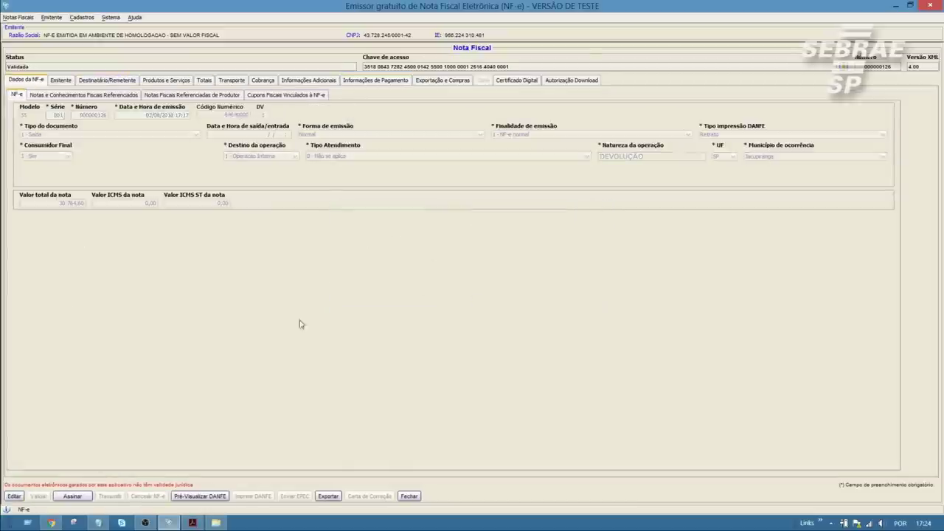
- Sign the note with the A3 e-CNPJ certificate so it reads Assinada, then start transmission
{"action": "left_click", "coordinate": [73, 497]}
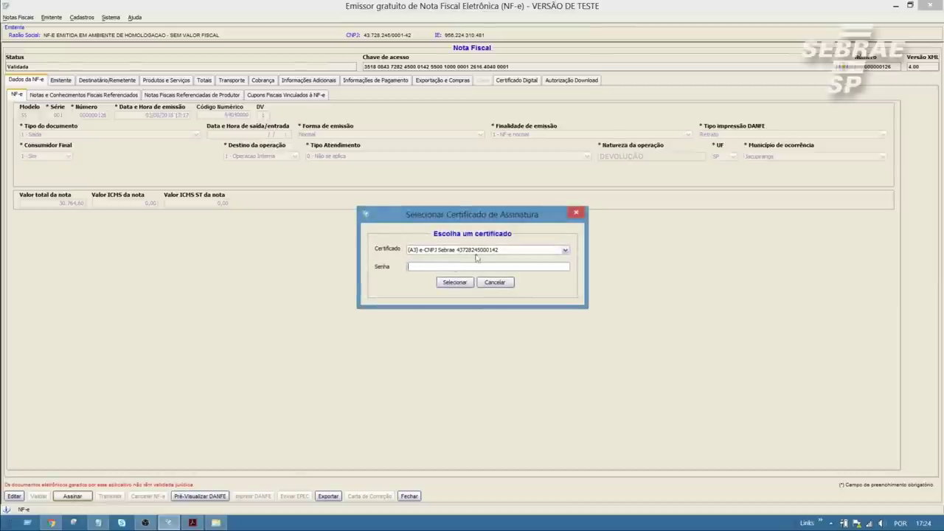
{"action": "left_click", "coordinate": [477, 251]}
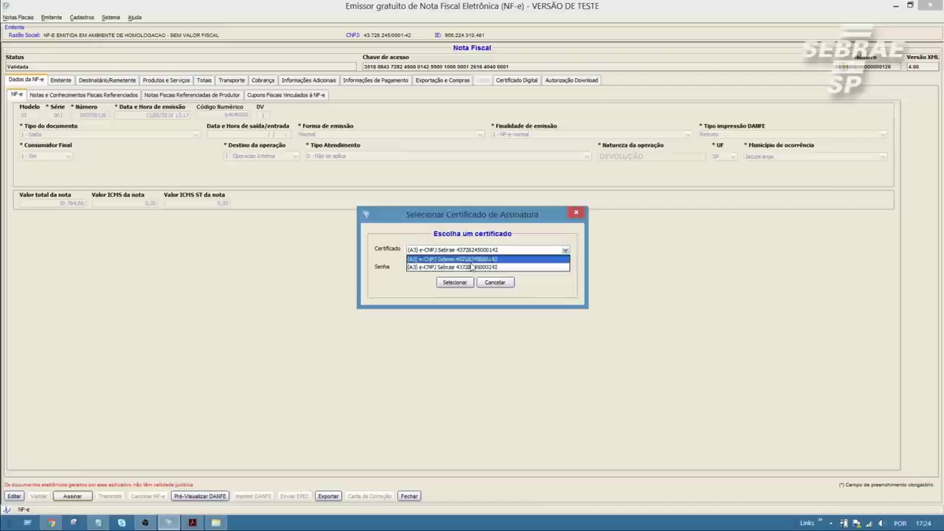
{"action": "left_click", "coordinate": [471, 266]}
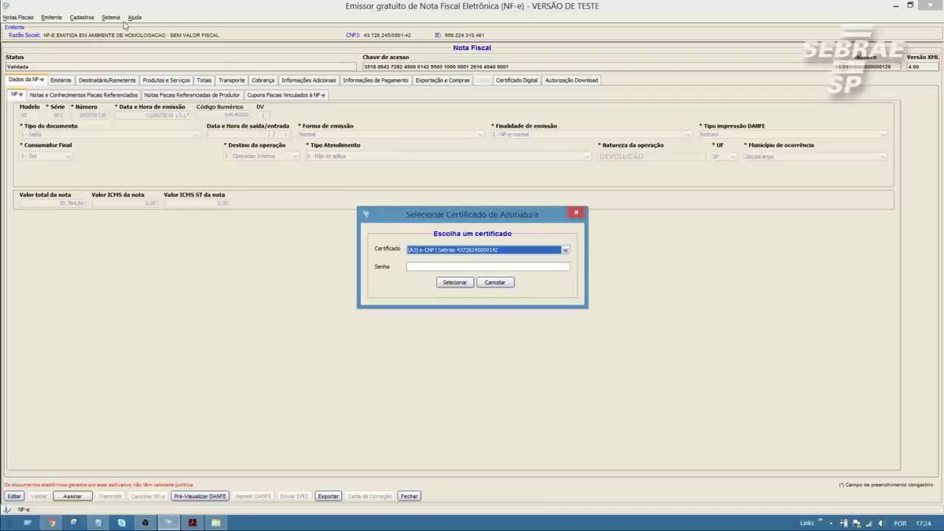
{"action": "left_click", "coordinate": [419, 267]}
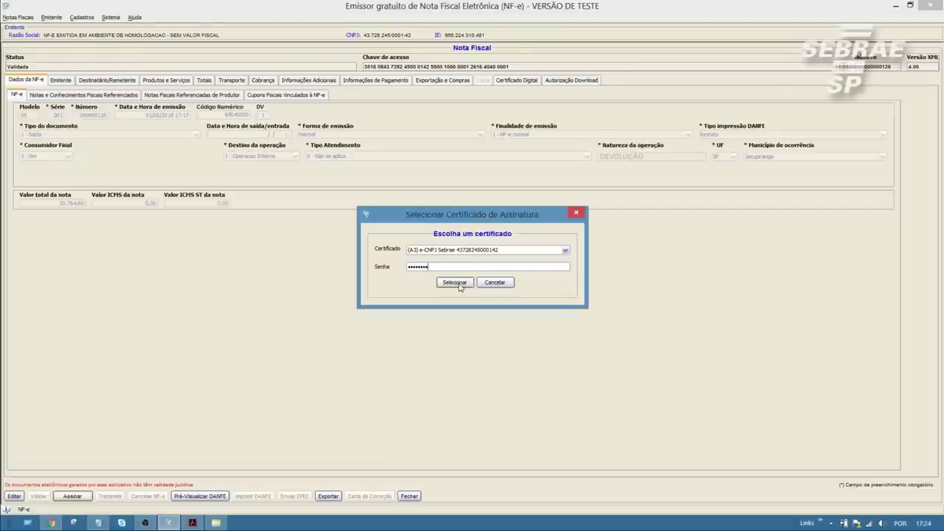
{"action": "left_click", "coordinate": [455, 282]}
{"action": "left_click", "coordinate": [466, 297]}
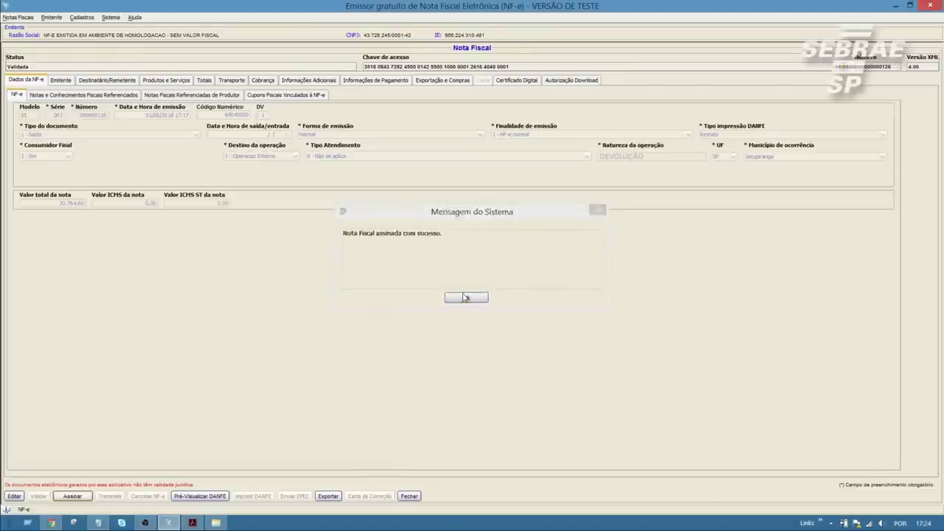
{"action": "left_click", "coordinate": [110, 496]}
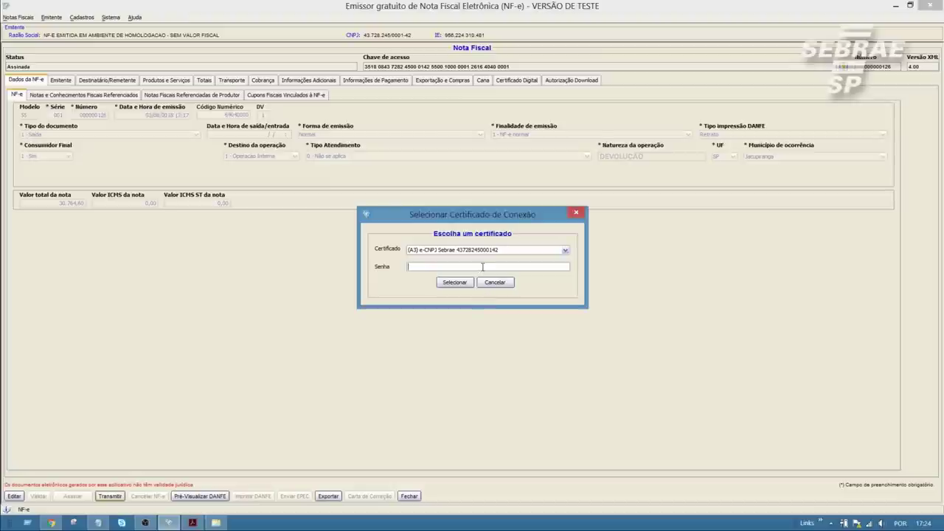
- Send note 000000126 to SEFAZ with the e-CNPJ connection certificate and its password, dismissing the sending dialogs
{"action": "left_click", "coordinate": [563, 252]}
{"action": "left_click", "coordinate": [519, 264]}
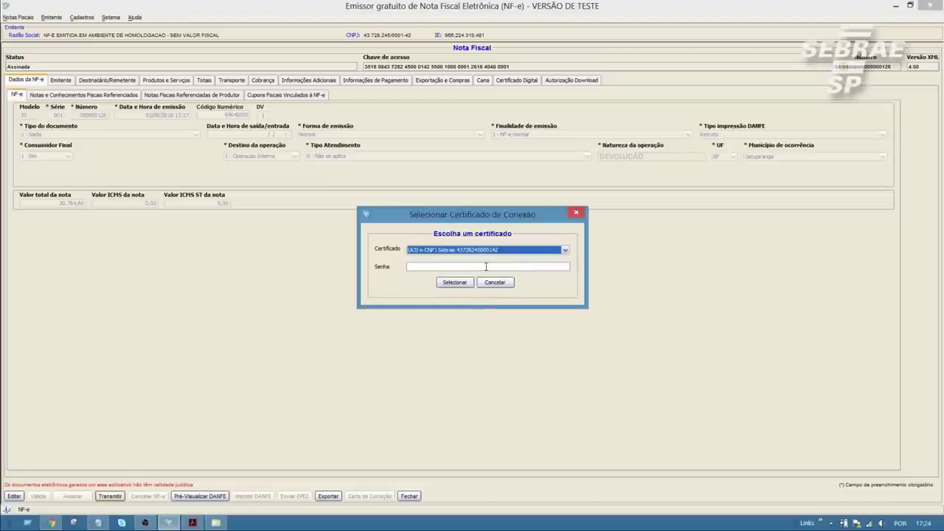
{"action": "left_click", "coordinate": [486, 267]}
{"action": "type", "text": "********"}
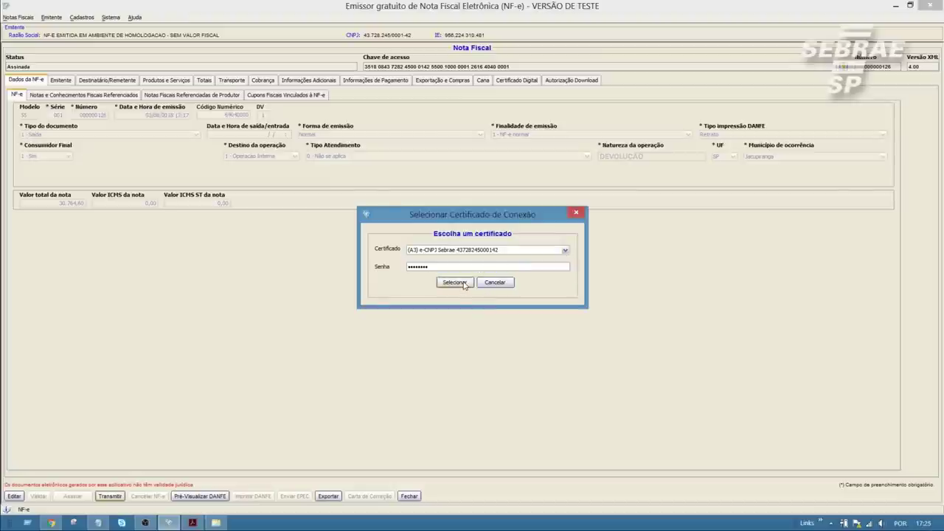
{"action": "left_click", "coordinate": [463, 284]}
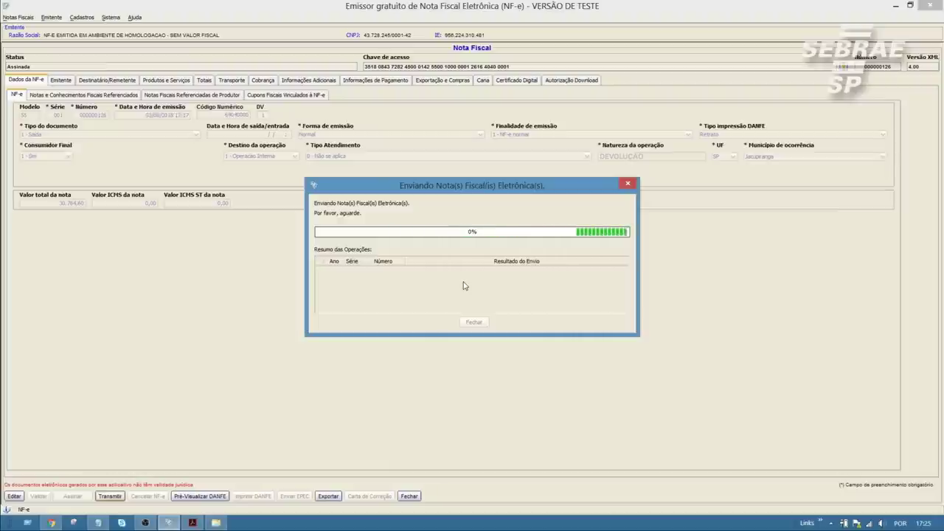
{"action": "left_click_drag", "start_coordinate": [493, 190], "coordinate": [484, 239]}
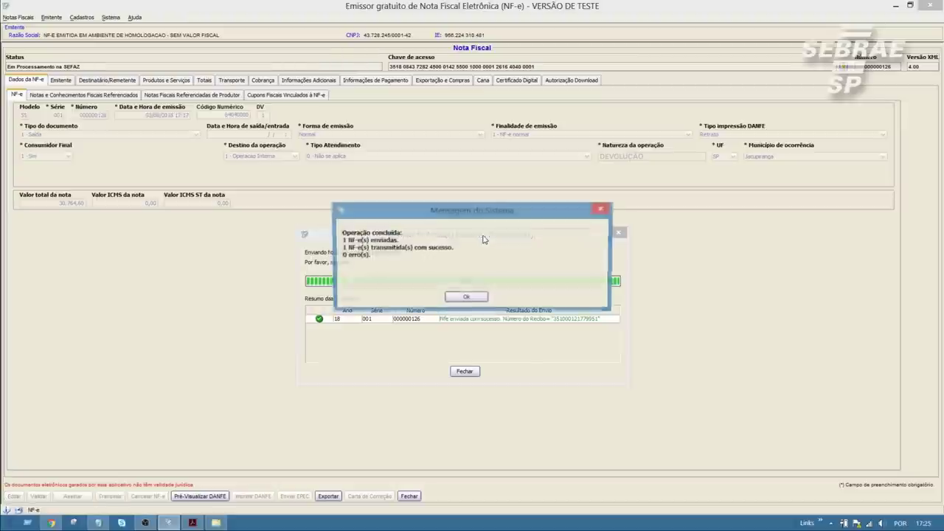
{"action": "left_click", "coordinate": [470, 296]}
{"action": "left_click", "coordinate": [464, 371]}
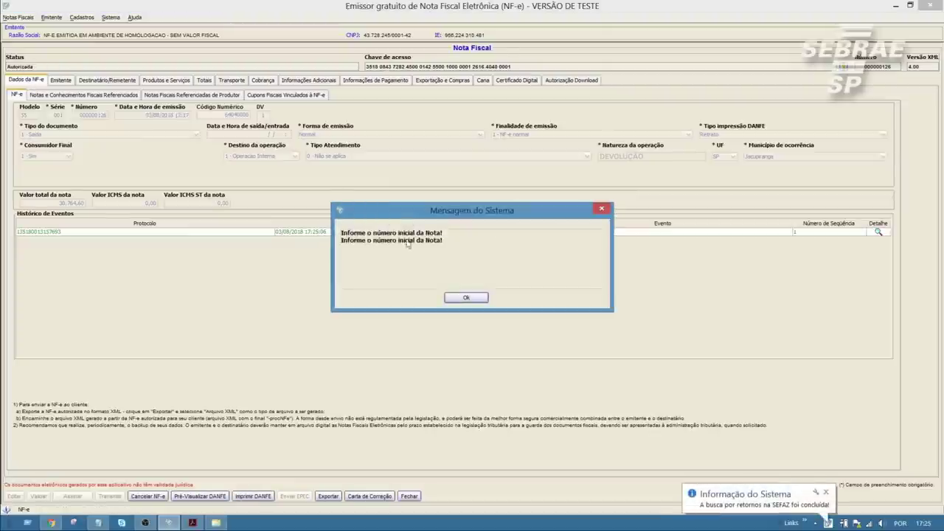
{"action": "left_click", "coordinate": [466, 298]}
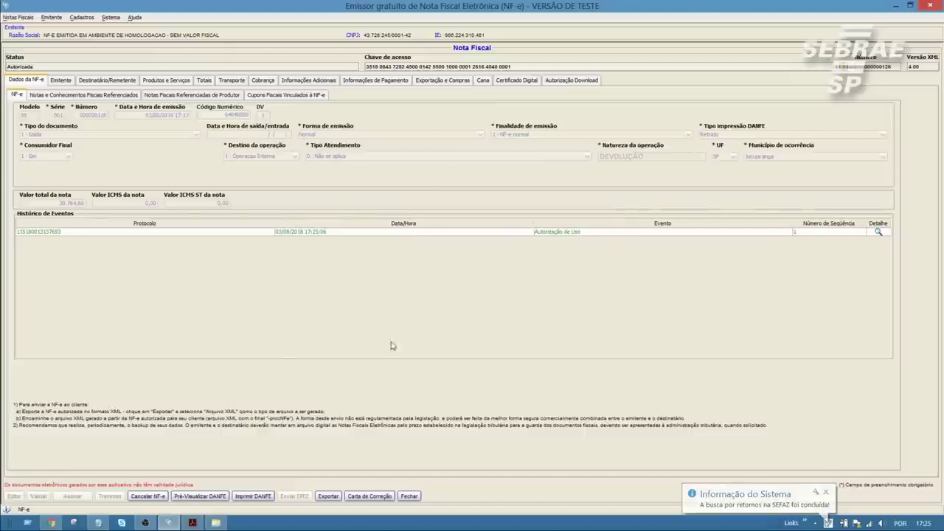
- Duplicate authorized note 000000126 as new draft 000000127 and select it in the list
{"action": "left_click", "coordinate": [409, 496]}
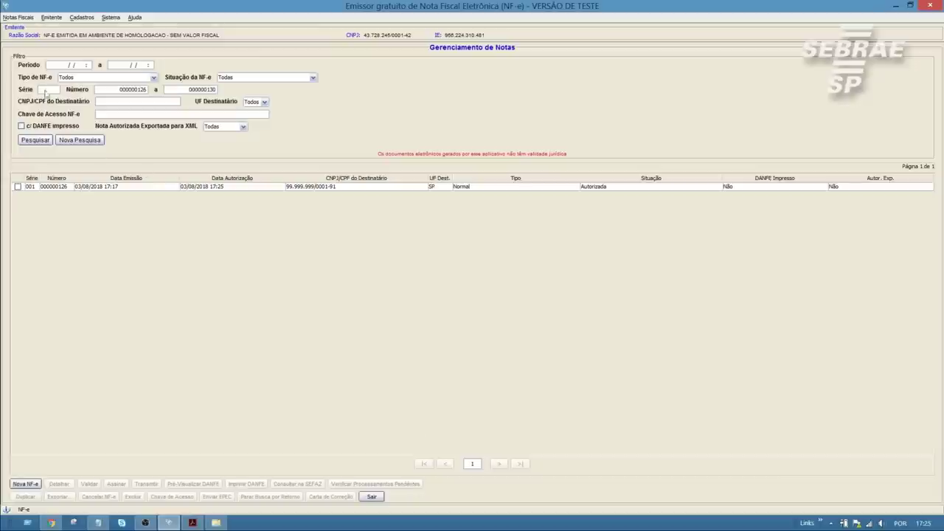
{"action": "left_click", "coordinate": [17, 188]}
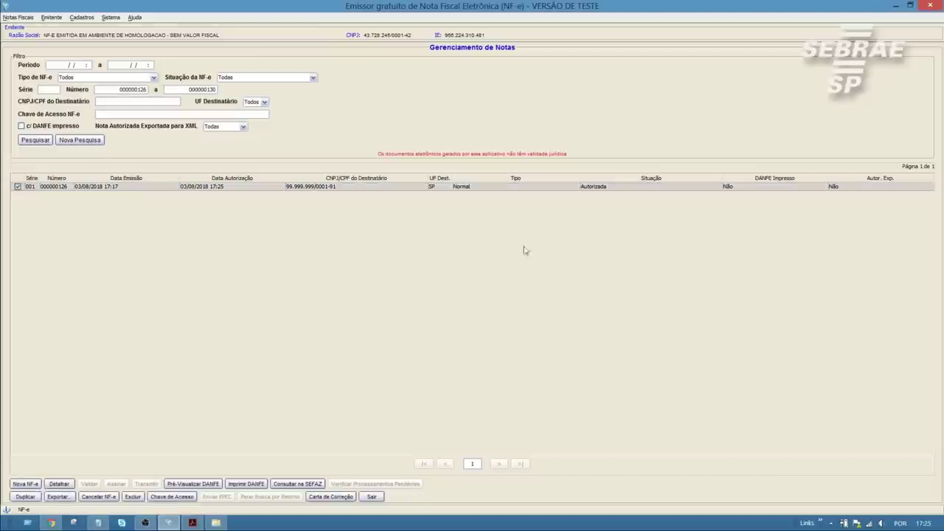
{"action": "left_click", "coordinate": [25, 496]}
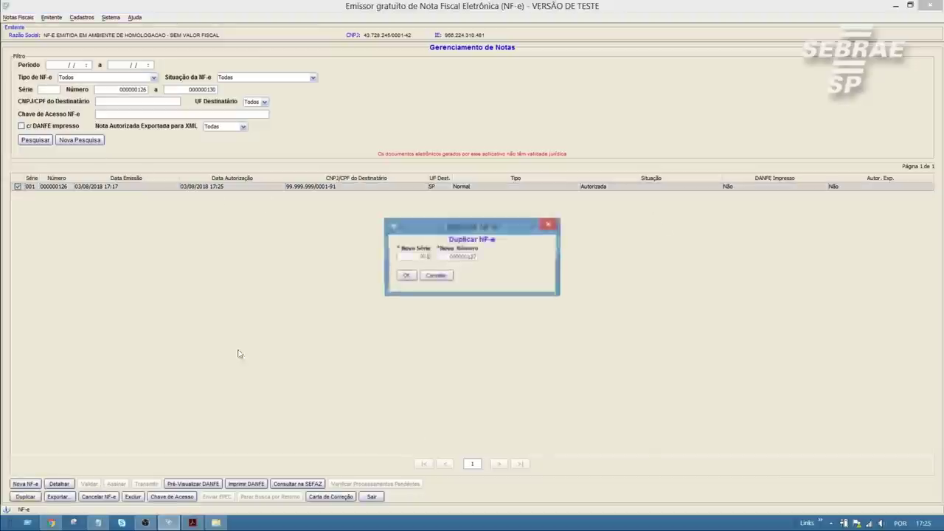
{"action": "left_click", "coordinate": [406, 276]}
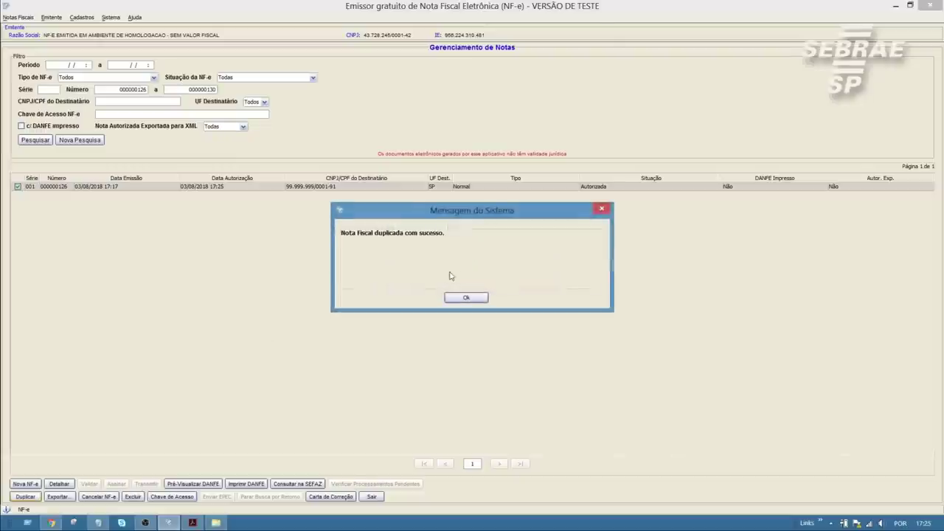
{"action": "left_click", "coordinate": [465, 298]}
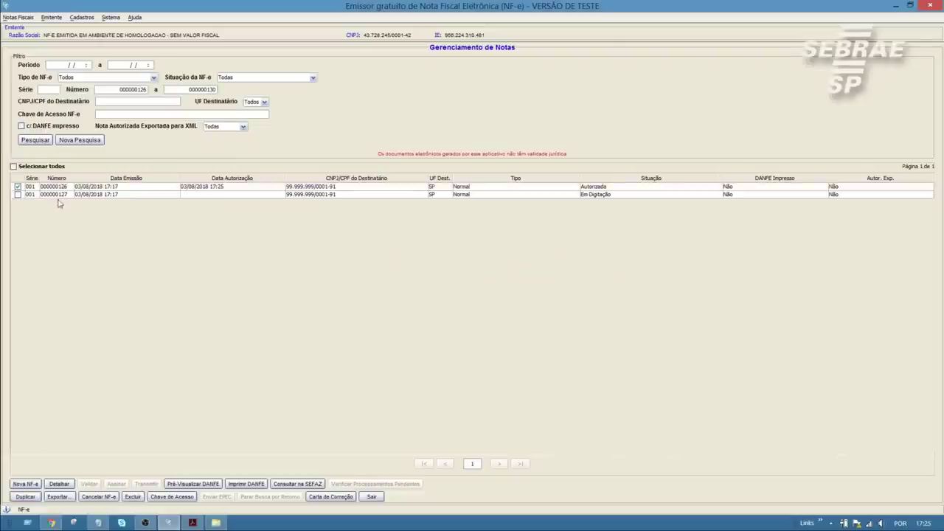
{"action": "left_click", "coordinate": [17, 194]}
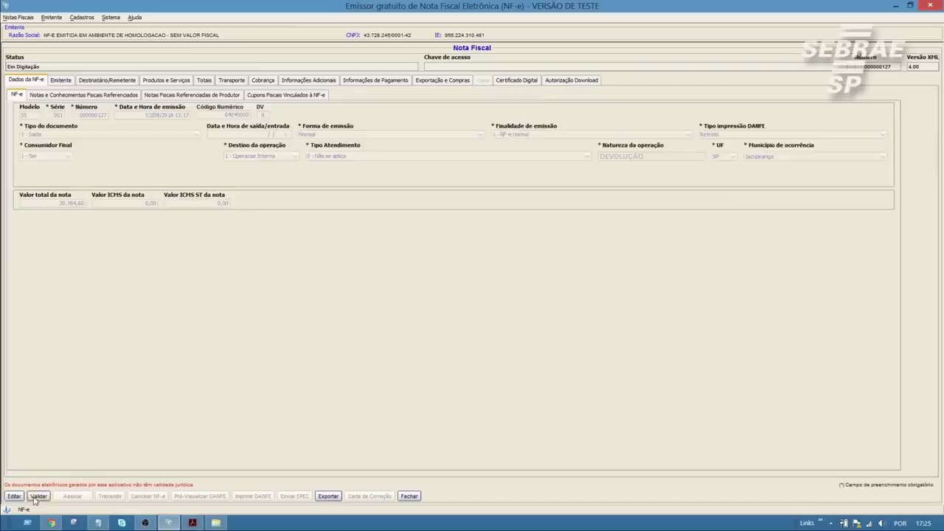
- Make note 000000127 editable, drop the manual numeric code, and set purpose 4 - Devolução de mercadoria
{"action": "left_click", "coordinate": [14, 495]}
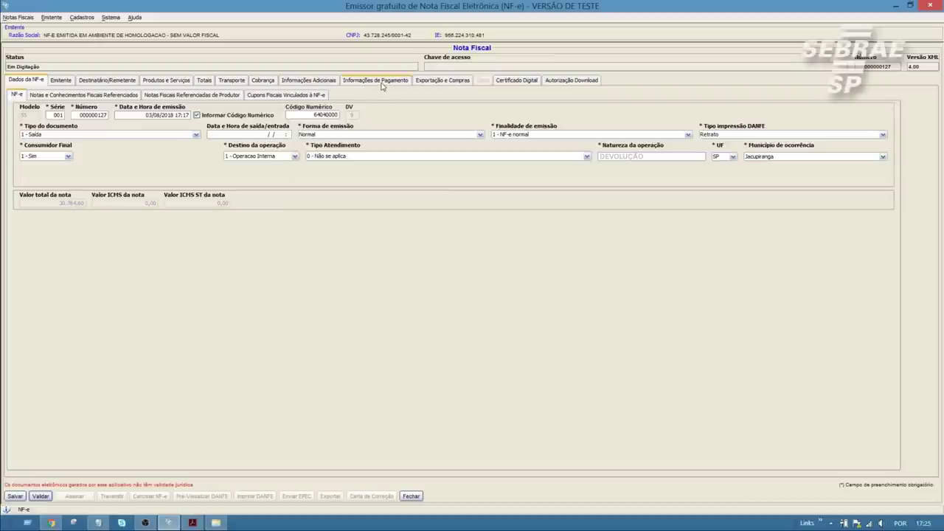
{"action": "left_click", "coordinate": [196, 115]}
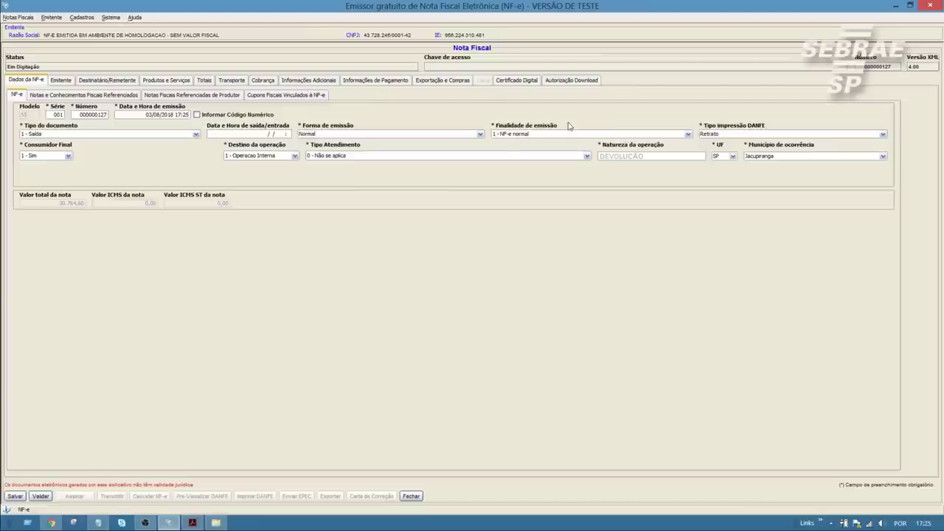
{"action": "left_click", "coordinate": [565, 137]}
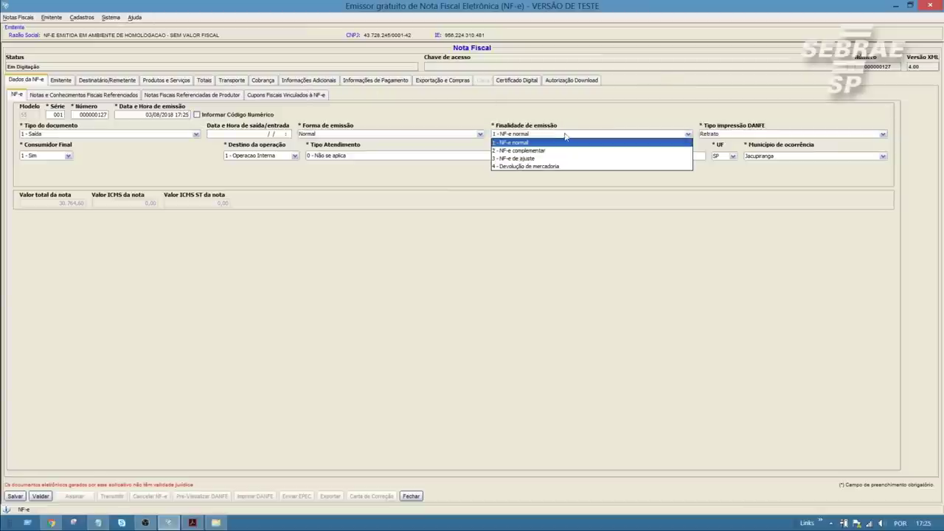
{"action": "left_click", "coordinate": [531, 167]}
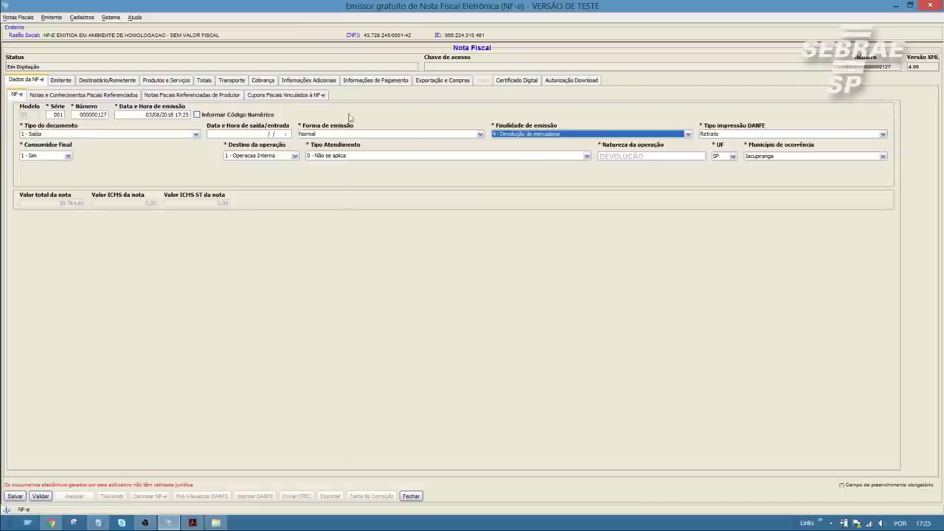
- Check the single payment entry 01 and validate the note successfully
{"action": "left_click", "coordinate": [359, 81]}
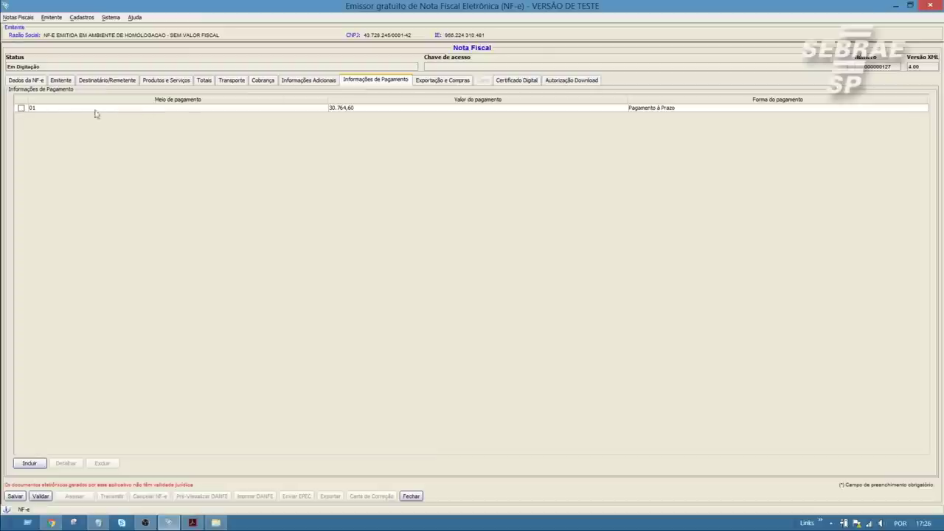
{"action": "left_click", "coordinate": [50, 110]}
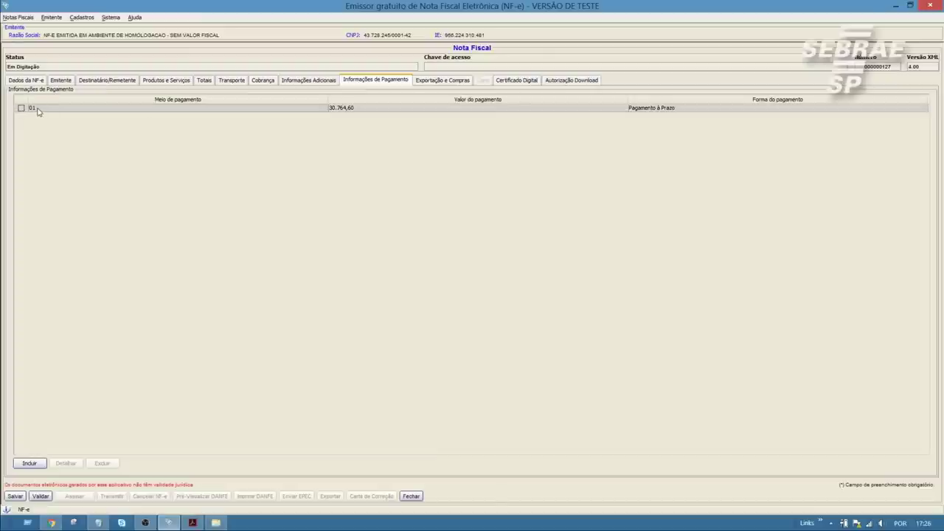
{"action": "left_click", "coordinate": [40, 496]}
{"action": "left_click", "coordinate": [458, 299]}
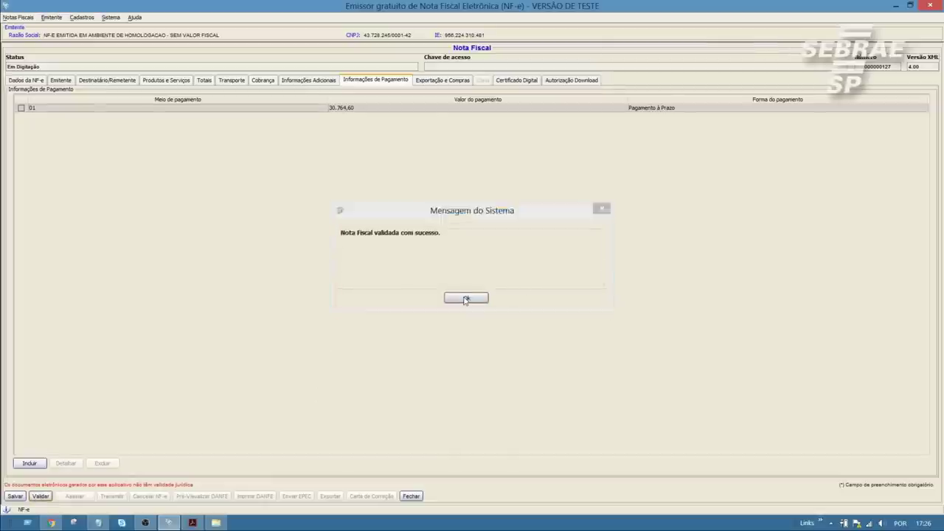
- Sign the validated note 000000127 using the certificate password
{"action": "left_click", "coordinate": [77, 499]}
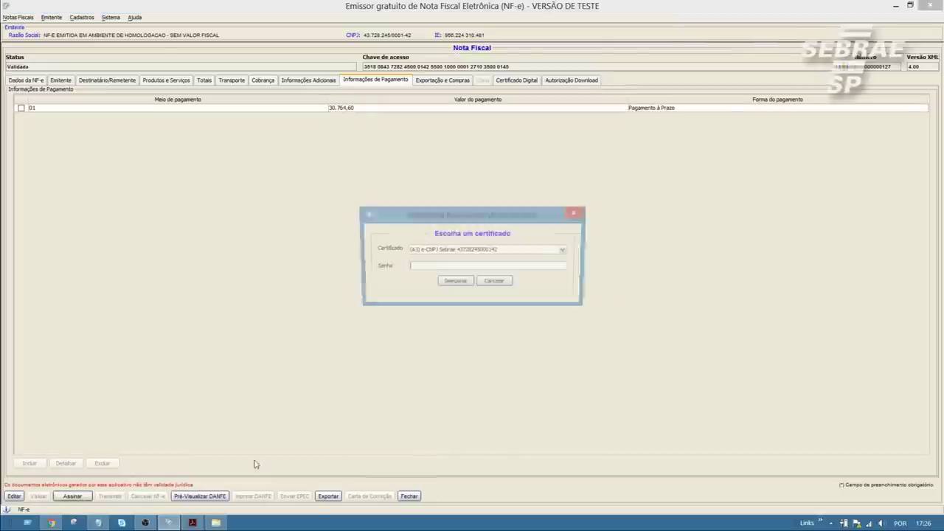
{"action": "type", "text": "1234"}
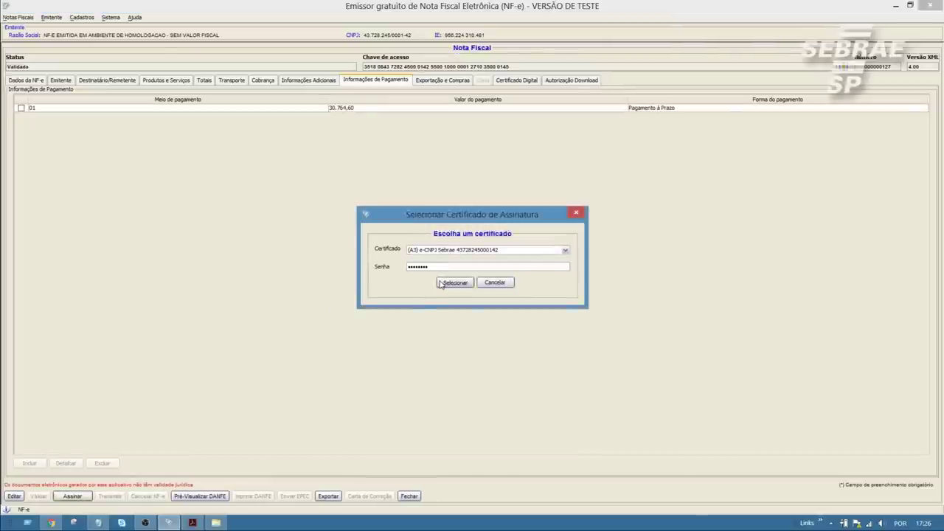
{"action": "left_click", "coordinate": [443, 284]}
{"action": "left_click", "coordinate": [448, 298]}
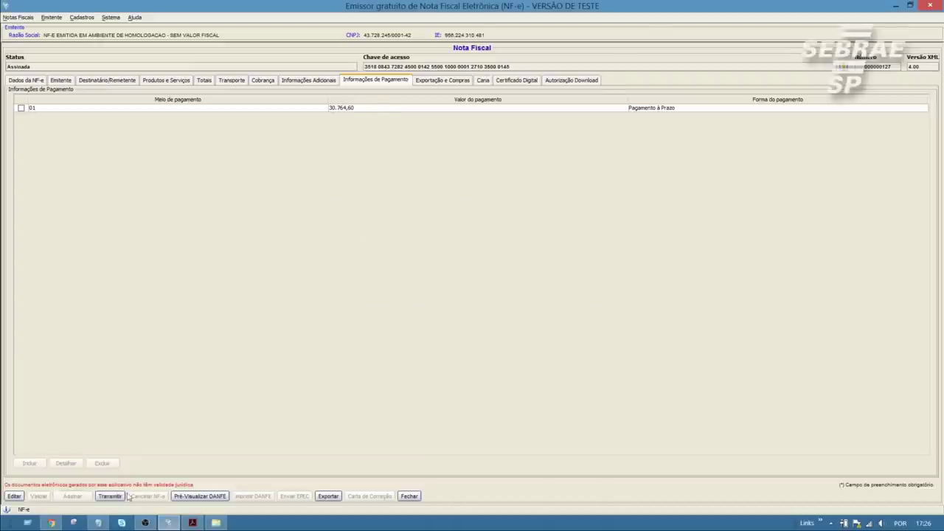
- Transmit the signed note to SEFAZ with the connection certificate password and close the sending window
{"action": "left_click", "coordinate": [124, 497]}
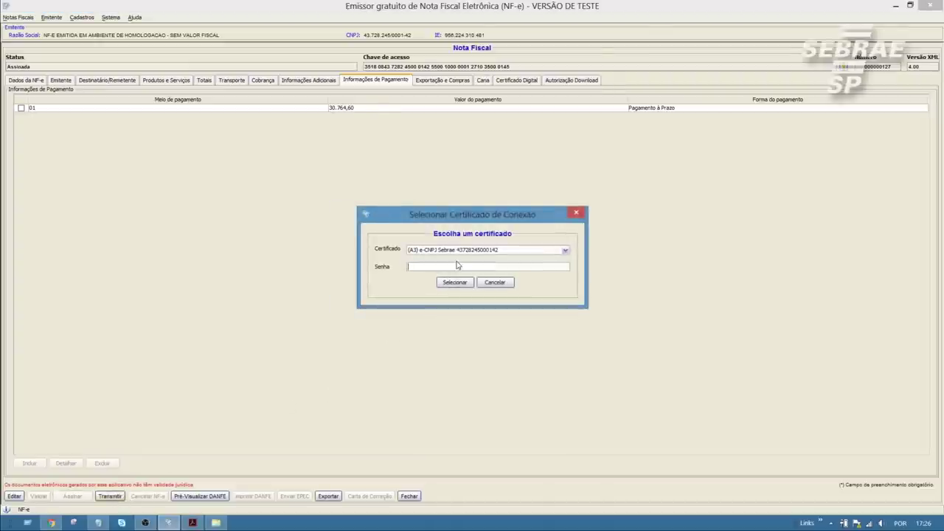
{"action": "type", "text": "1234"}
{"action": "left_click", "coordinate": [453, 284]}
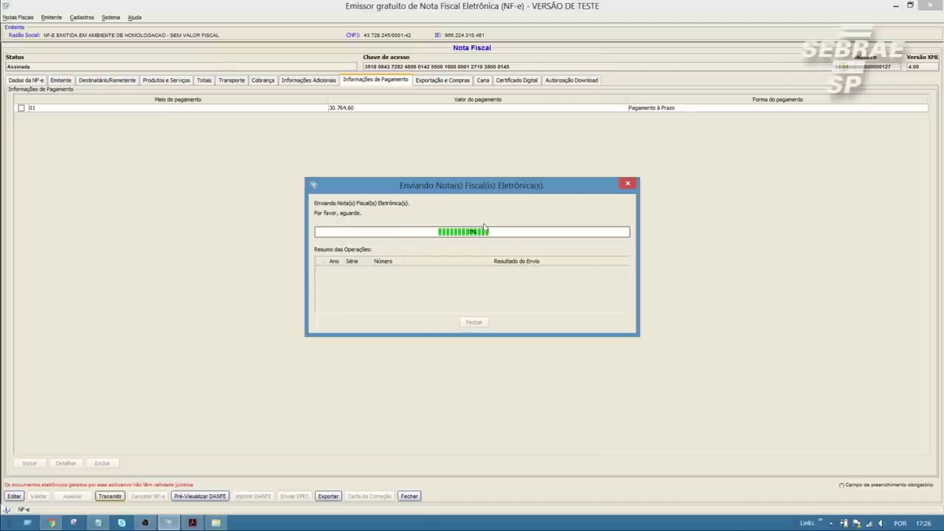
{"action": "left_click", "coordinate": [478, 298]}
{"action": "left_click", "coordinate": [475, 322]}
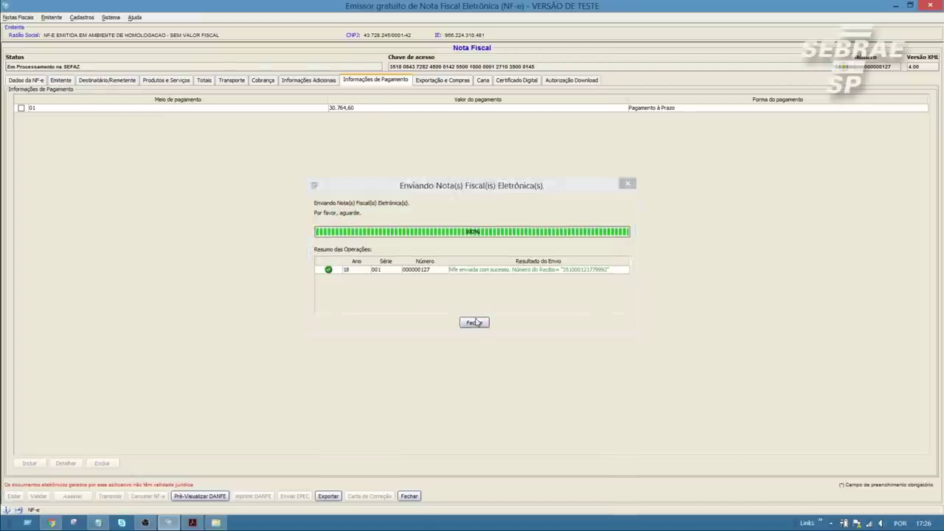
{"action": "left_click", "coordinate": [30, 80]}
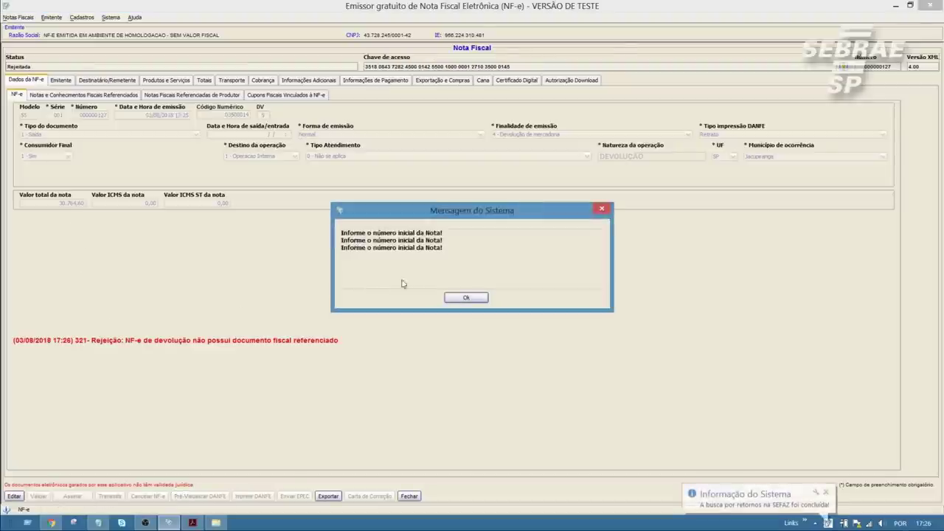
- Dismiss the rejection 321 message, check referenced documents, and reopen note 000000127 as Em Digitação
{"action": "left_click", "coordinate": [466, 298]}
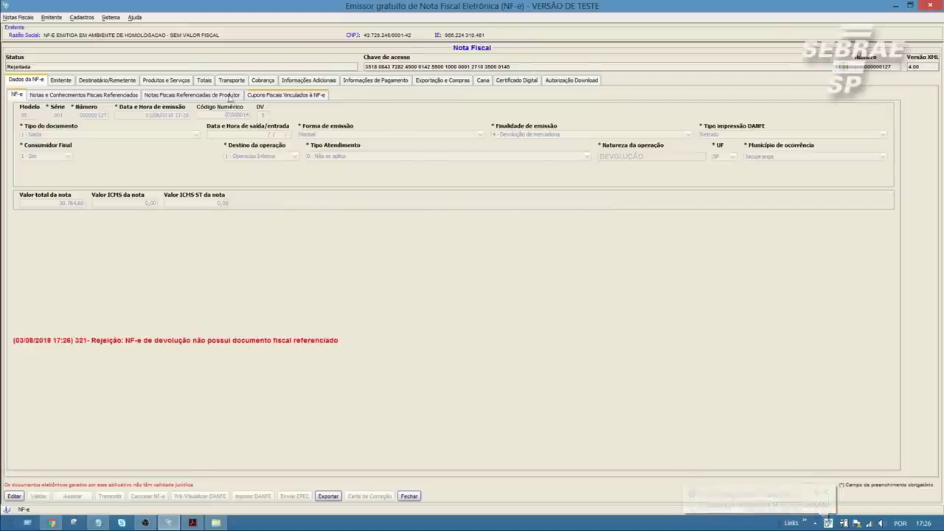
{"action": "left_click", "coordinate": [68, 95]}
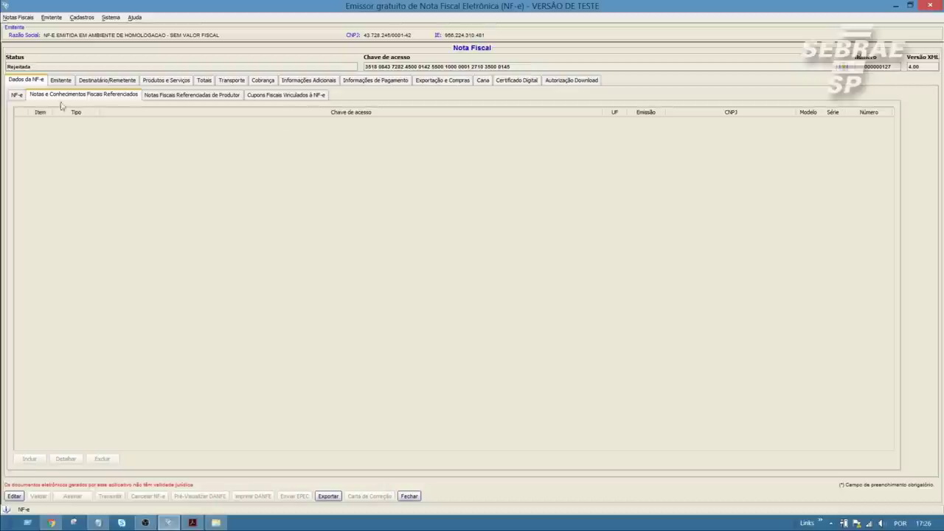
{"action": "left_click", "coordinate": [18, 97]}
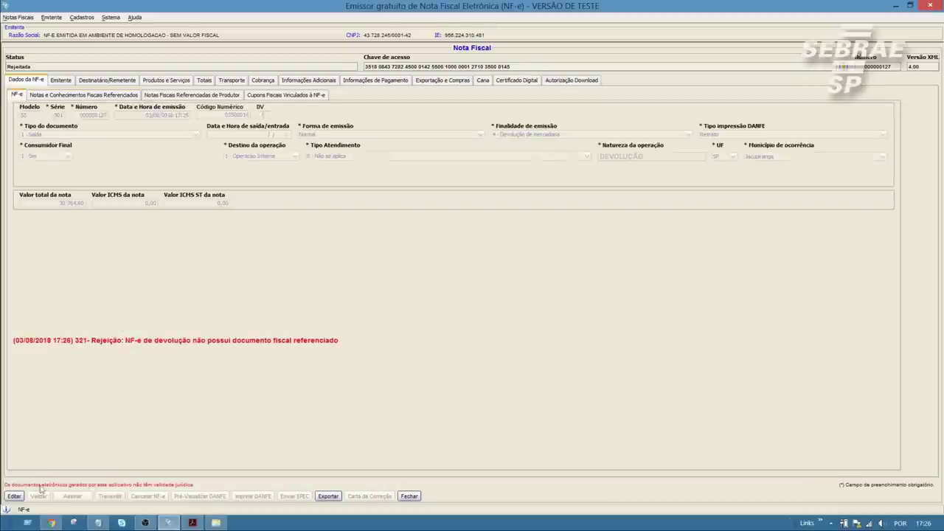
{"action": "left_click", "coordinate": [14, 496]}
{"action": "left_click", "coordinate": [461, 289]}
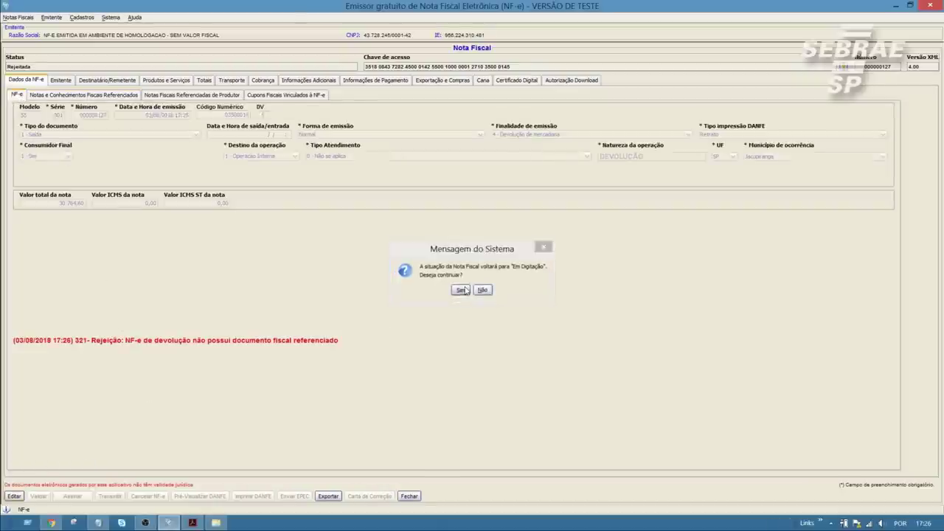
{"action": "left_click", "coordinate": [190, 96]}
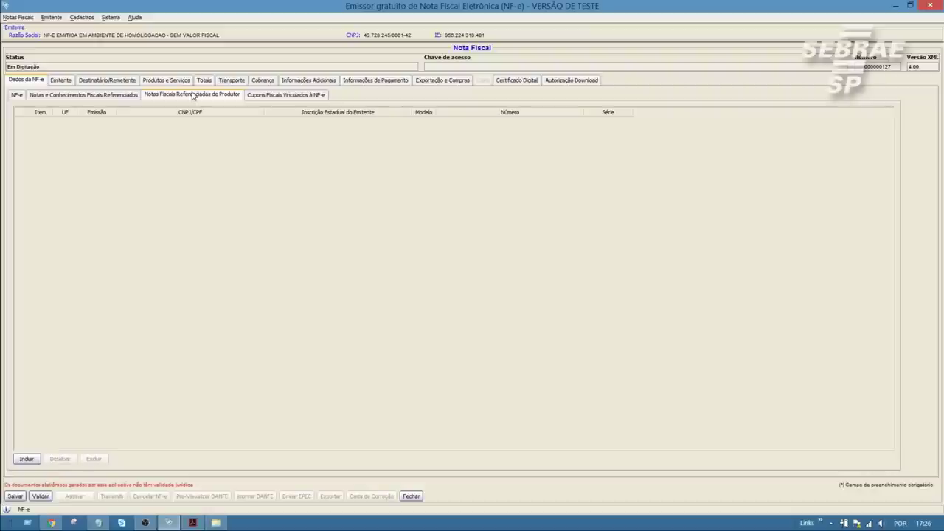
- Review the referenced-document sub-tabs and start adding a referenced Nota Fiscal
{"action": "left_click", "coordinate": [256, 98]}
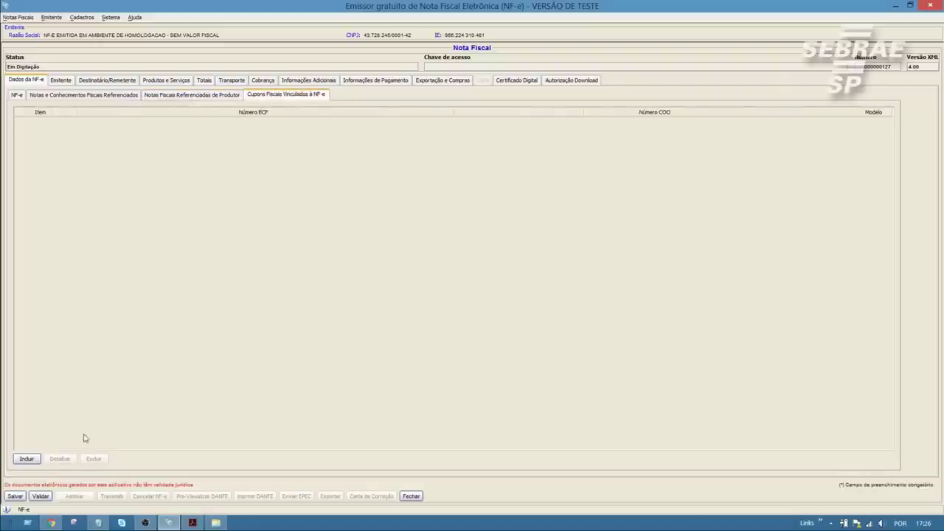
{"action": "left_click", "coordinate": [96, 95]}
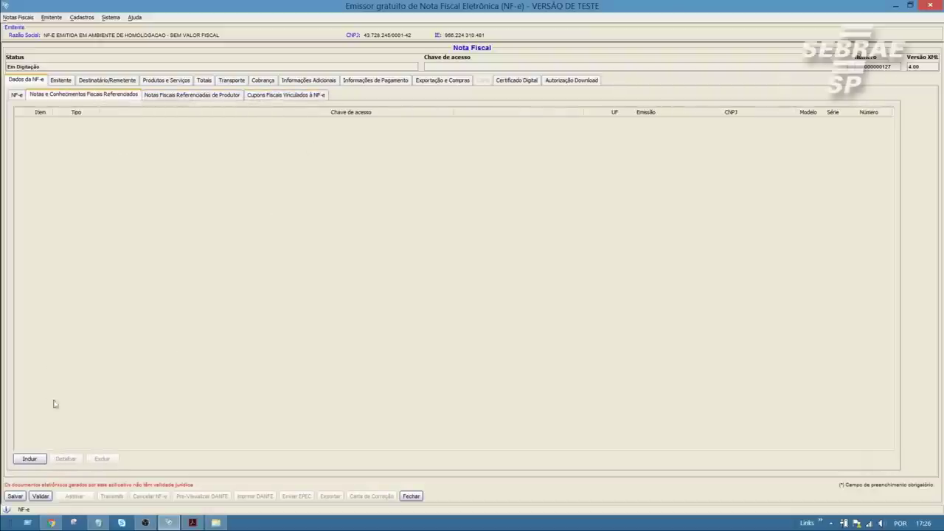
{"action": "left_click", "coordinate": [29, 458]}
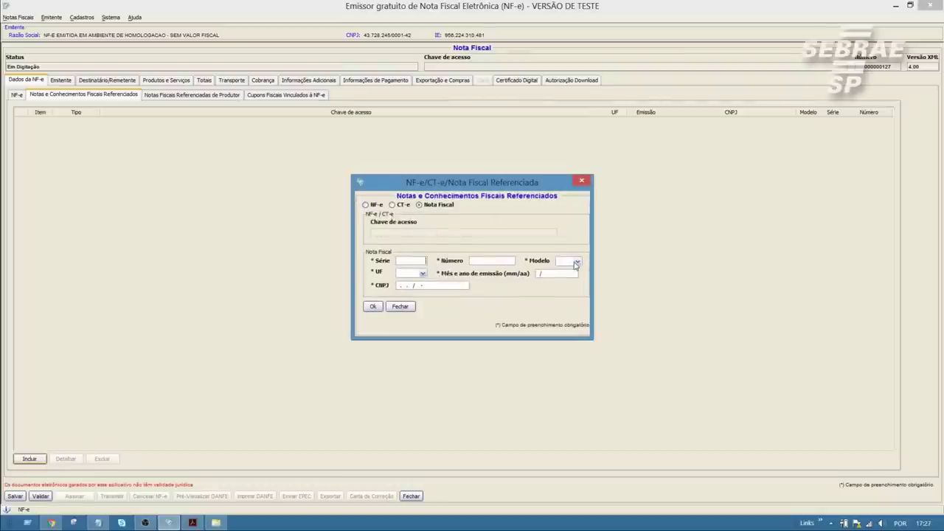
- Fill in the referenced Nota Fiscal (série 001, número 000000001, modelo 01, SP, 12/18) and add it
{"action": "key", "text": "Tab"}
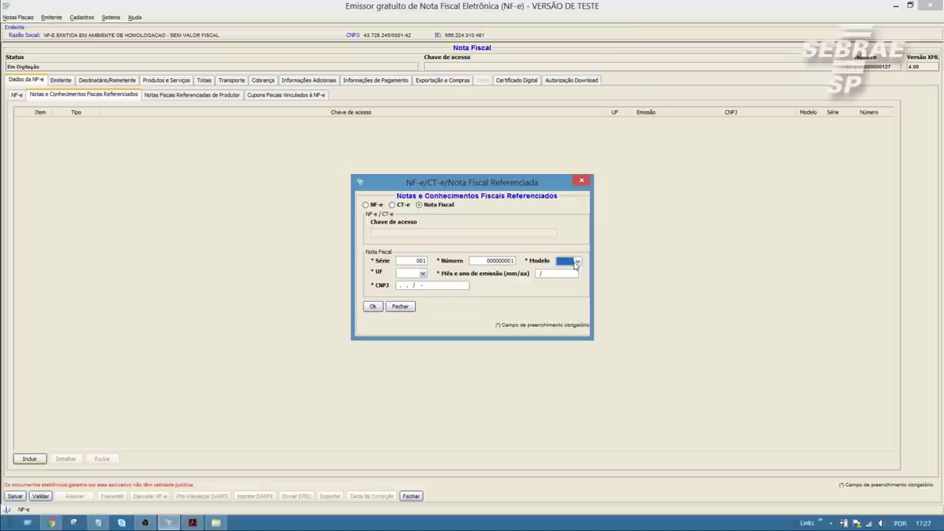
{"action": "left_click", "coordinate": [576, 262]}
{"action": "left_click", "coordinate": [574, 268]}
{"action": "left_click", "coordinate": [424, 274]}
{"action": "scroll", "coordinate": [412, 317], "scroll_direction": "down", "scroll_amount": 5}
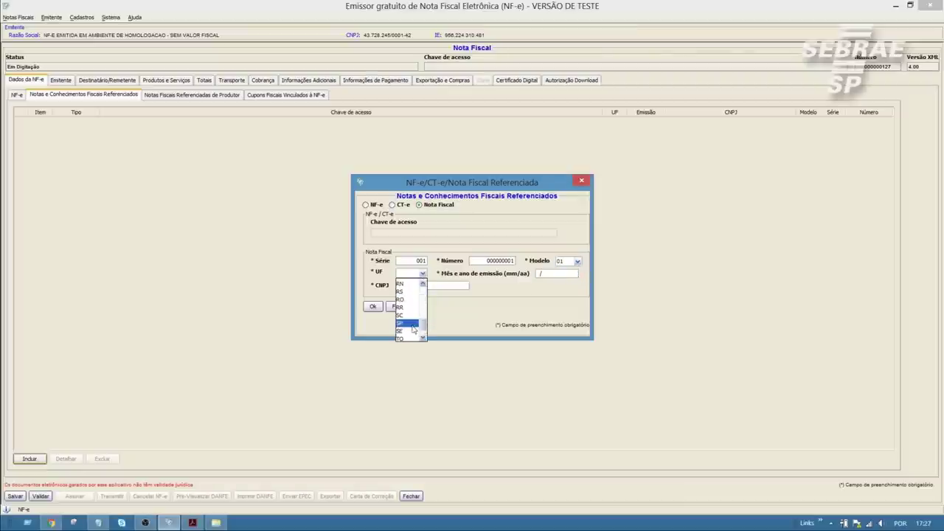
{"action": "left_click", "coordinate": [410, 323]}
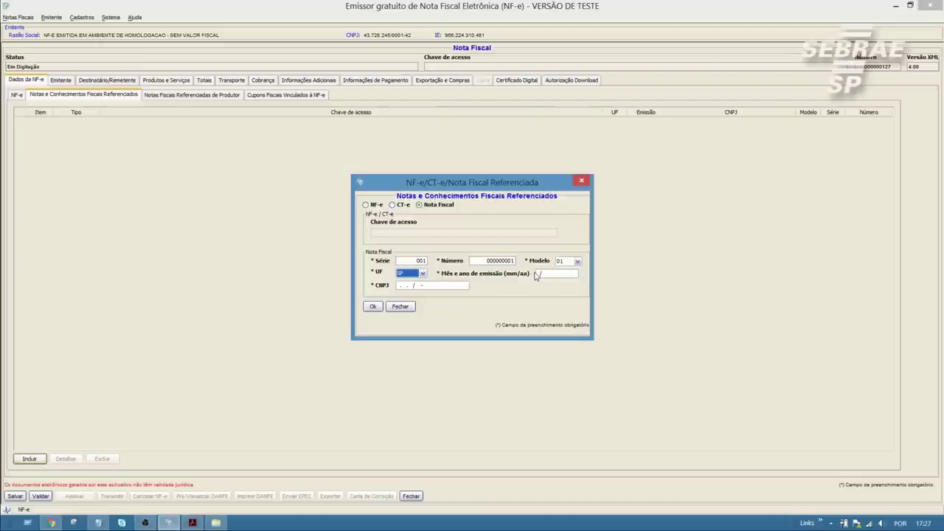
{"action": "left_click", "coordinate": [539, 273]}
{"action": "type", "text": "12/20"}
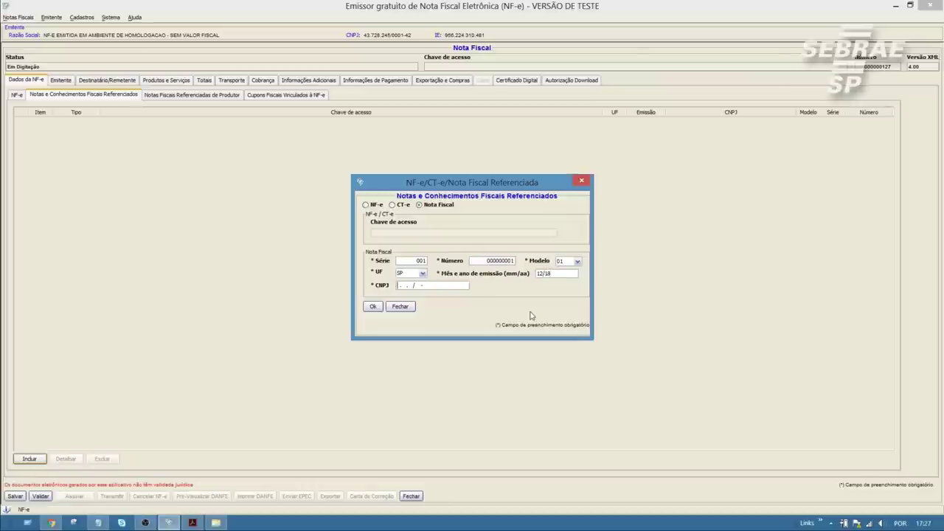
{"action": "type", "text": "99.999.999/0001-01"}
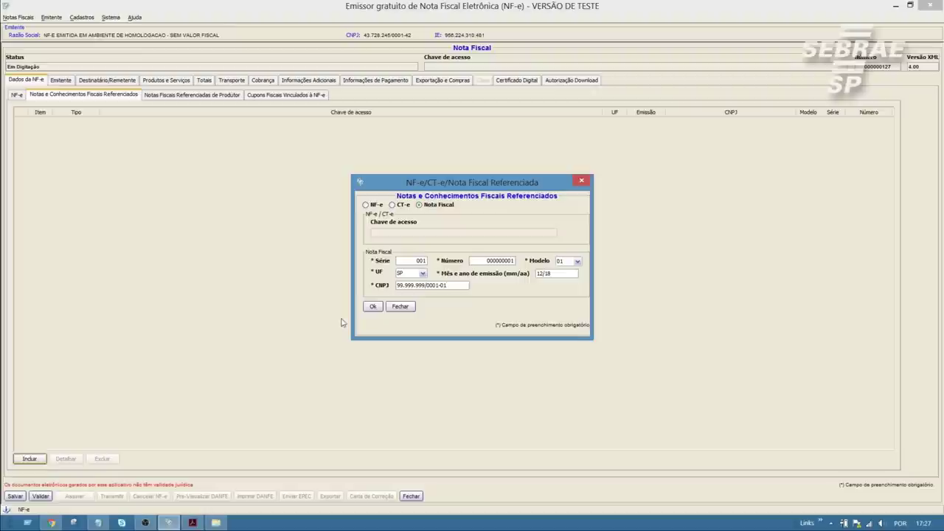
{"action": "left_click", "coordinate": [372, 306]}
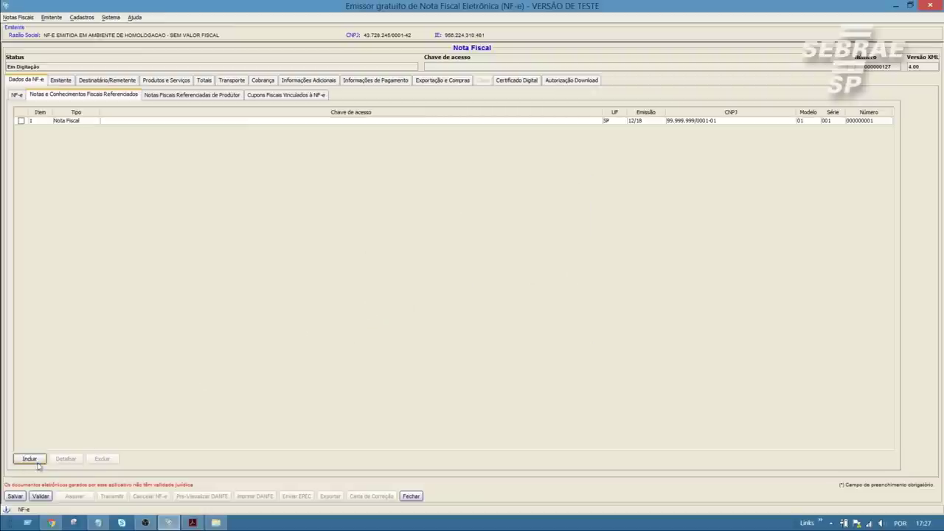
- Validate the note and inspect the invalid referenced-note CNPJ error
{"action": "left_click", "coordinate": [40, 497]}
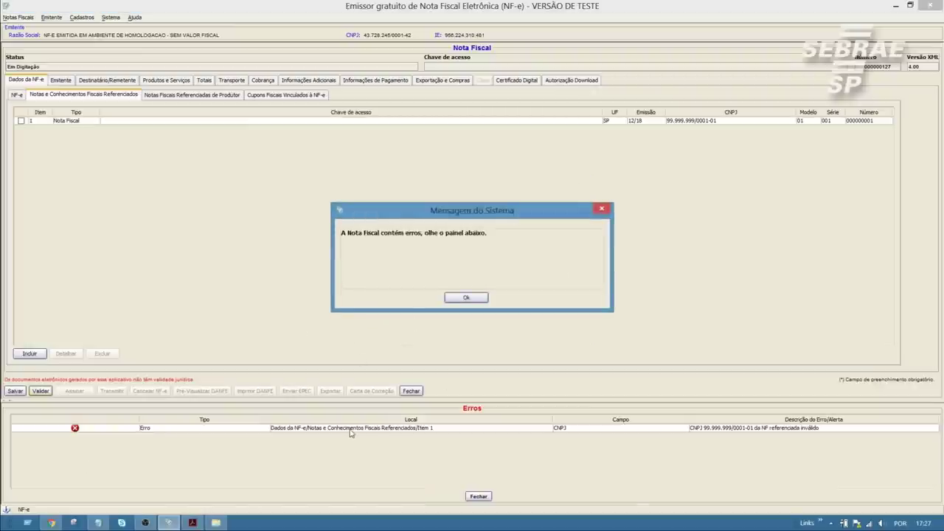
{"action": "left_click", "coordinate": [466, 297]}
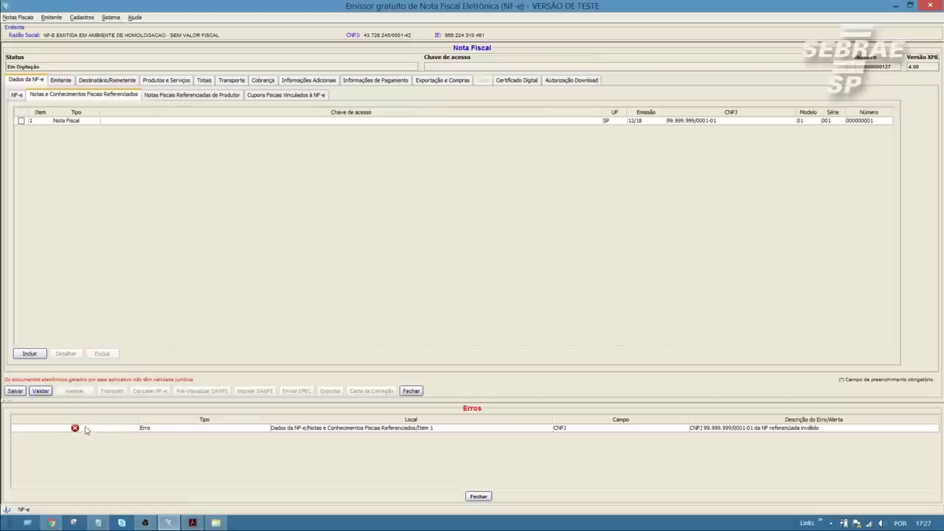
{"action": "left_click", "coordinate": [118, 432]}
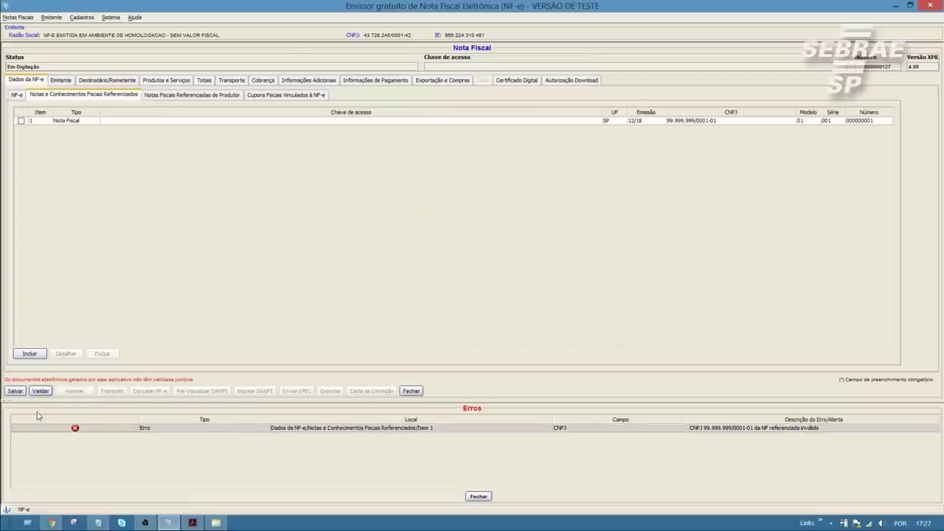
- Correct the referenced Nota Fiscal's CNPJ to 99.999.999/0001-91 and revalidate the note successfully
{"action": "left_click", "coordinate": [21, 121]}
{"action": "left_click", "coordinate": [68, 353]}
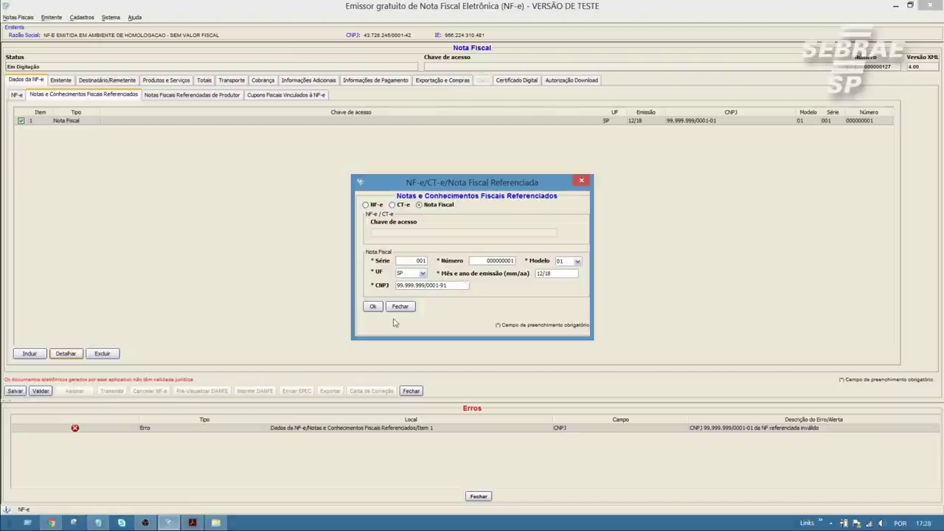
{"action": "left_click", "coordinate": [373, 306]}
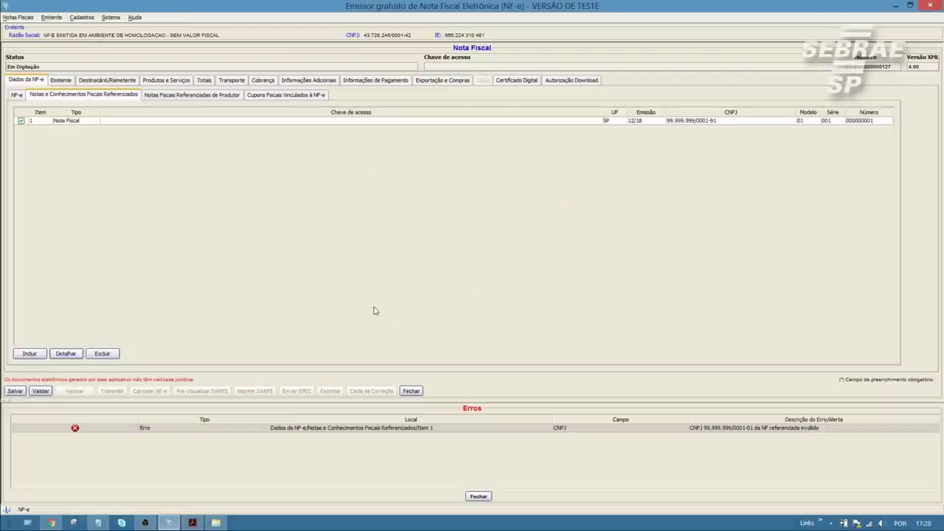
{"action": "left_click", "coordinate": [40, 391]}
{"action": "left_click", "coordinate": [466, 298]}
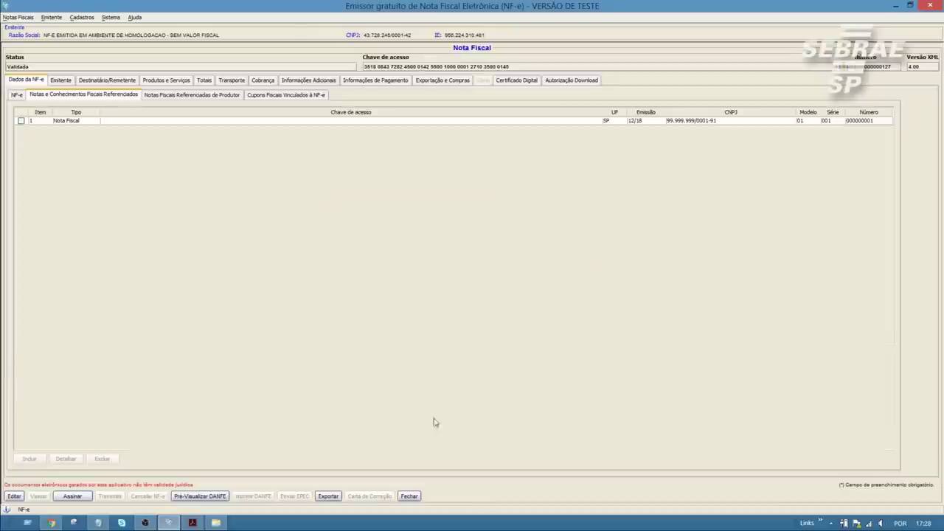
- Digitally sign note 000000127 with the selected certificate
{"action": "left_click", "coordinate": [73, 496]}
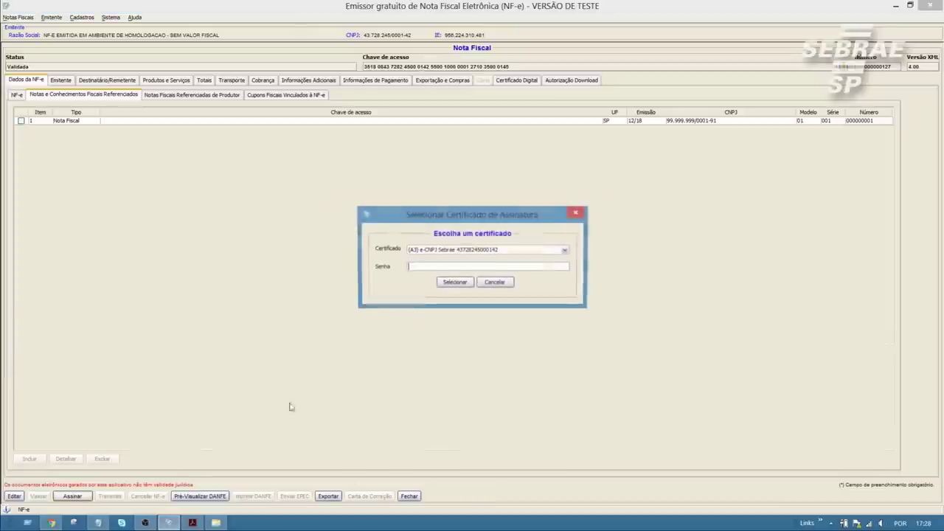
{"action": "left_click", "coordinate": [453, 283]}
{"action": "left_click", "coordinate": [459, 298]}
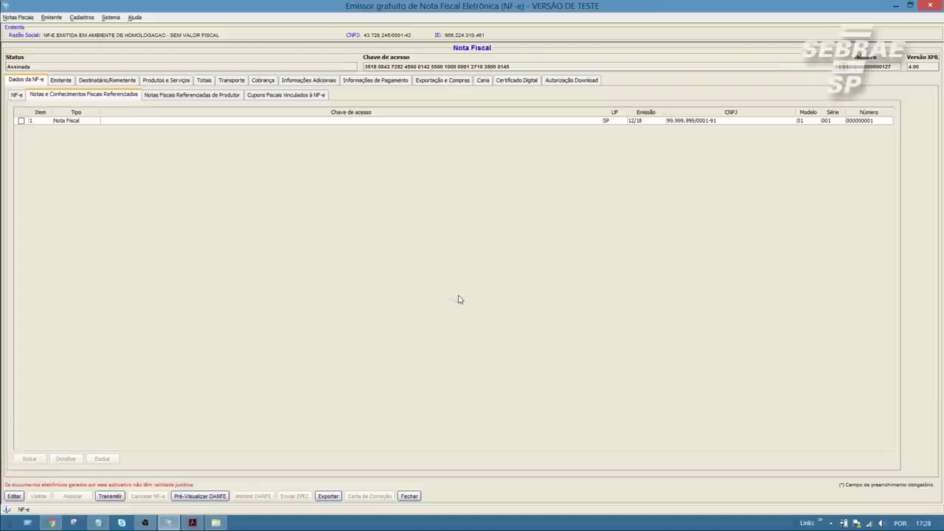
- Transmit the signed note to SEFAZ using the certificate password, and view its rejection result
{"action": "left_click", "coordinate": [114, 497]}
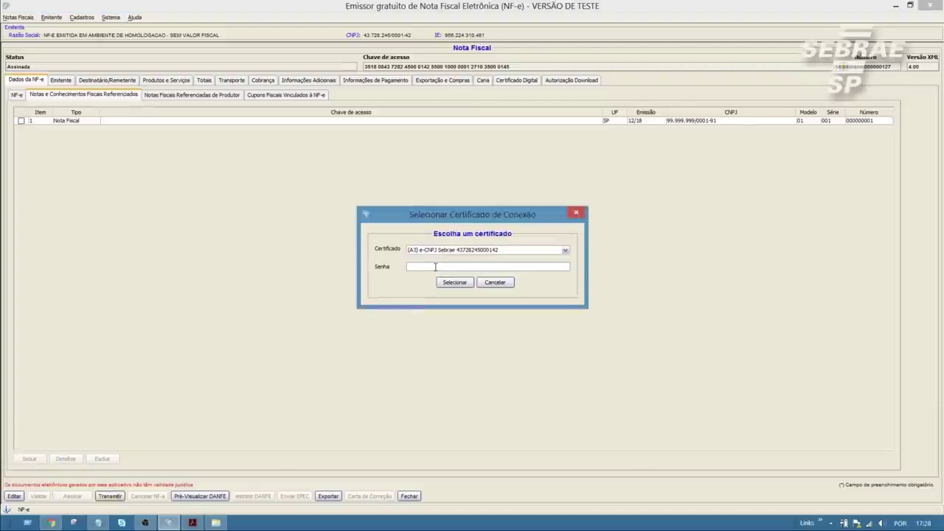
{"action": "type", "text": "123456"}
{"action": "left_click", "coordinate": [454, 283]}
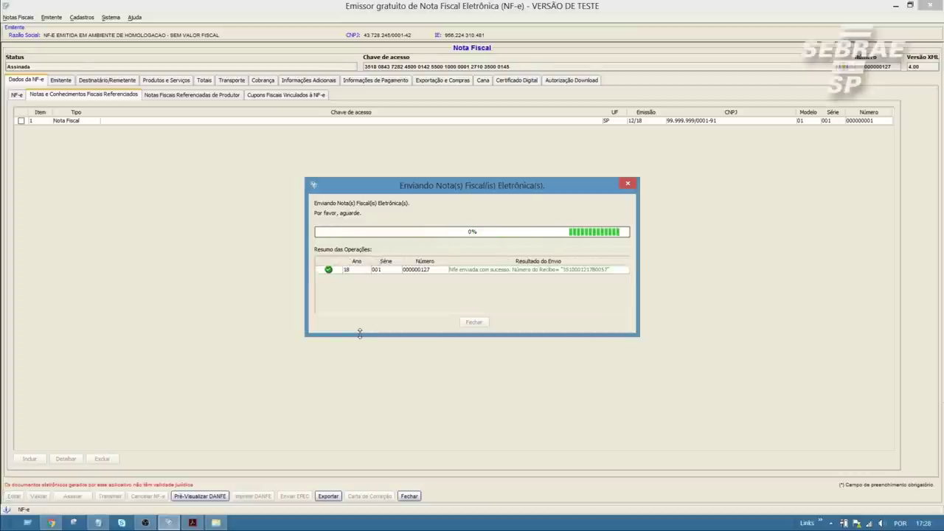
{"action": "left_click", "coordinate": [466, 297]}
{"action": "left_click", "coordinate": [474, 322]}
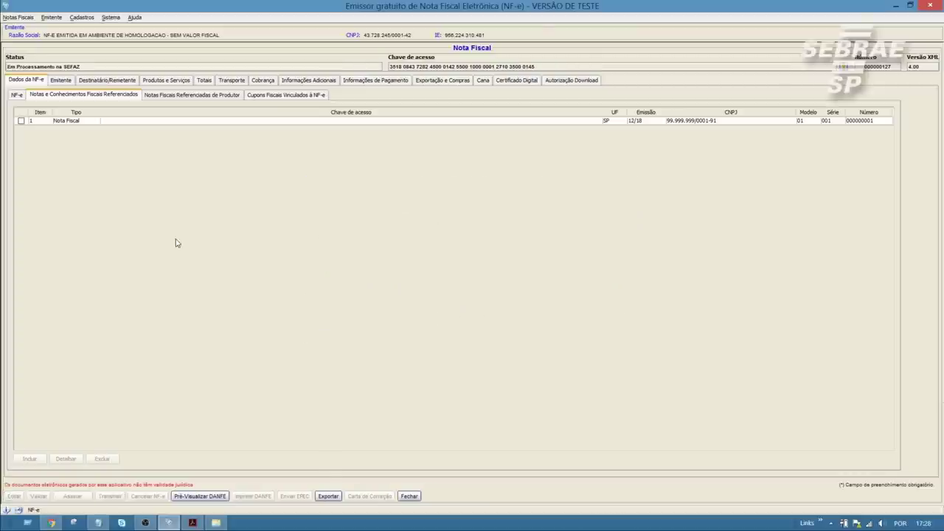
{"action": "left_click", "coordinate": [17, 95]}
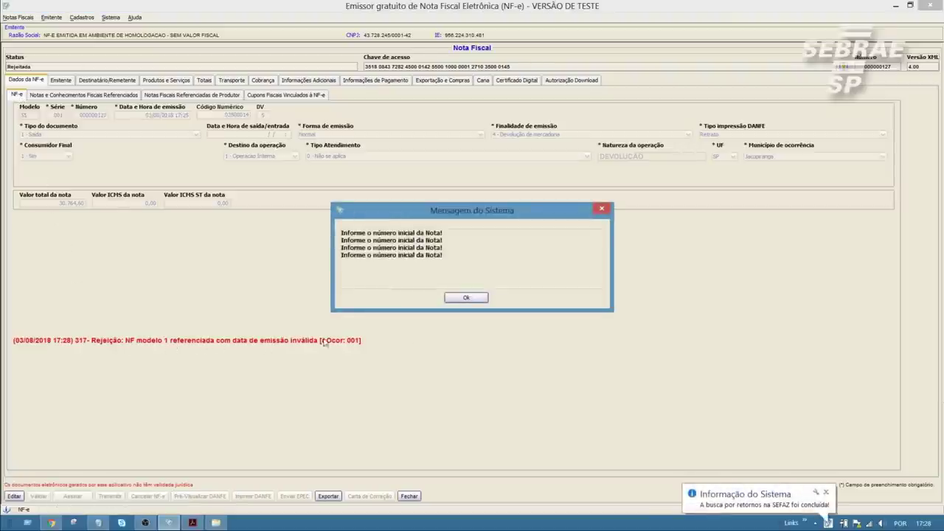
- Reopen the rejected note for editing and change the referenced note's emission date to 05/18
{"action": "left_click", "coordinate": [472, 298]}
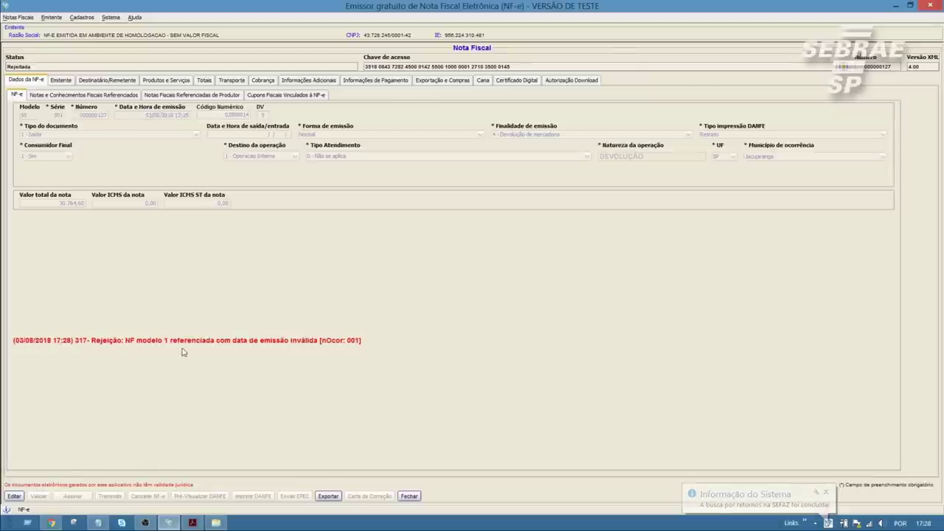
{"action": "left_click", "coordinate": [14, 496]}
{"action": "left_click", "coordinate": [459, 290]}
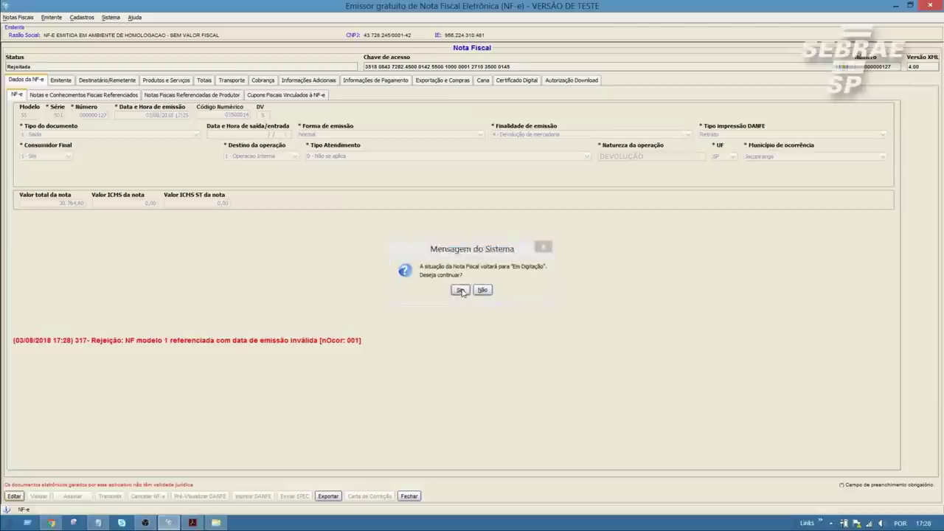
{"action": "left_click", "coordinate": [84, 95]}
{"action": "left_click", "coordinate": [21, 122]}
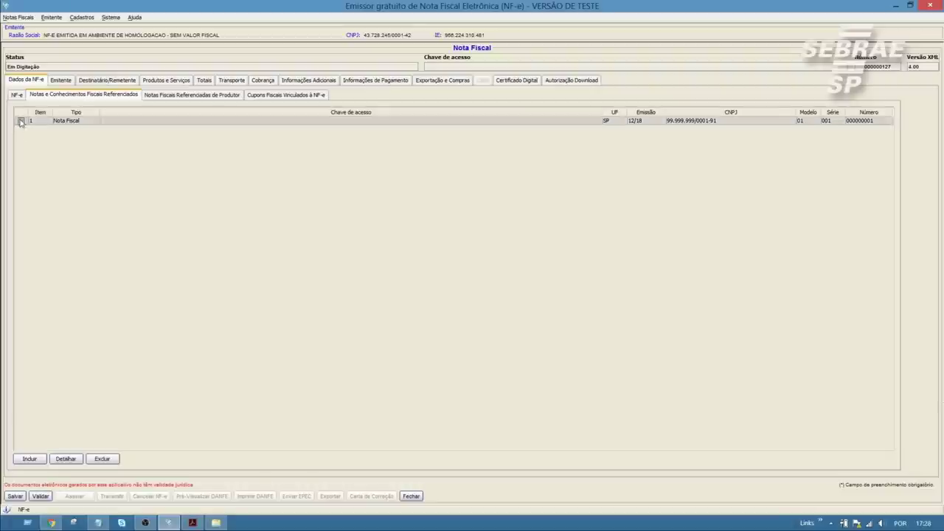
{"action": "left_click", "coordinate": [66, 458]}
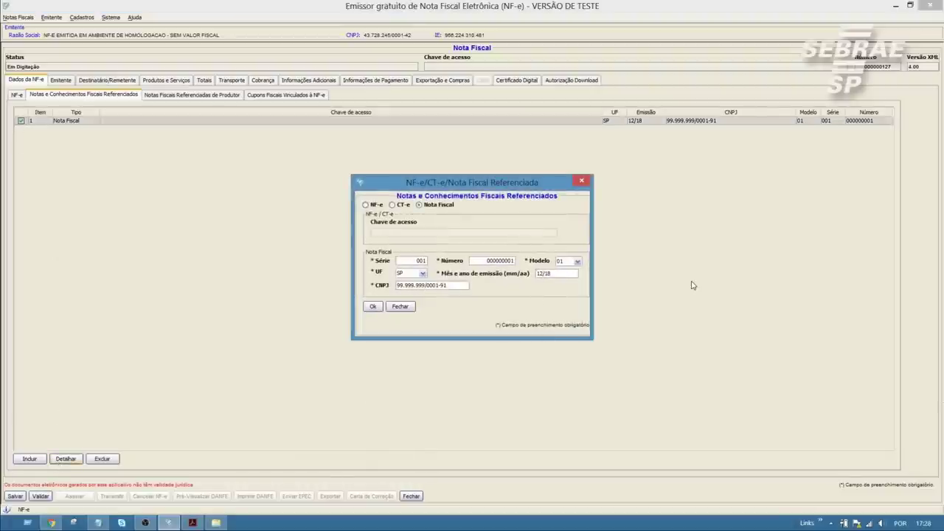
{"action": "type", "text": "05"}
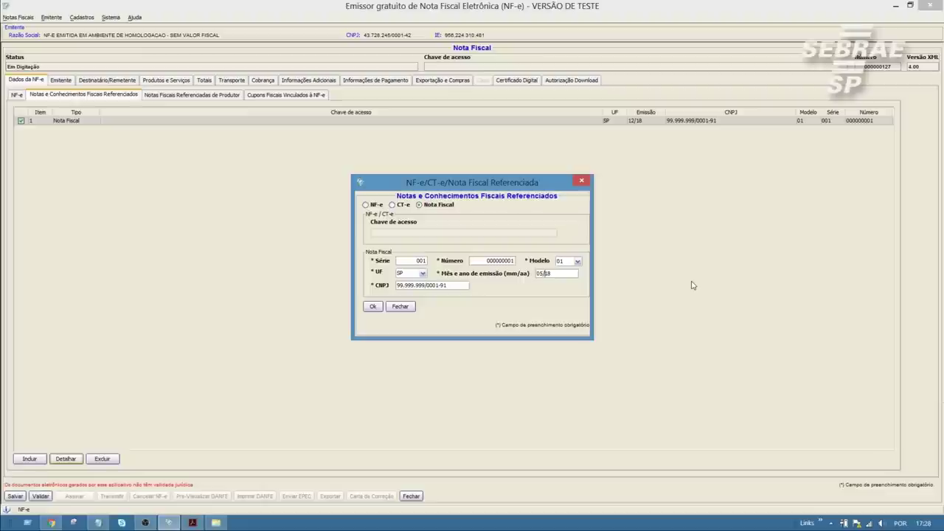
{"action": "left_click", "coordinate": [377, 311]}
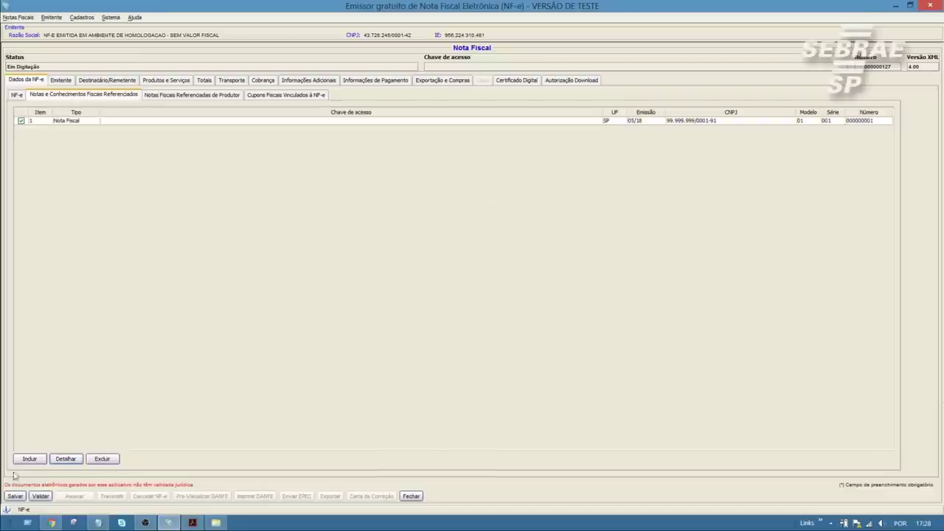
- Revalidate the corrected invoice and re-sign it with the certificate password
{"action": "left_click", "coordinate": [460, 298]}
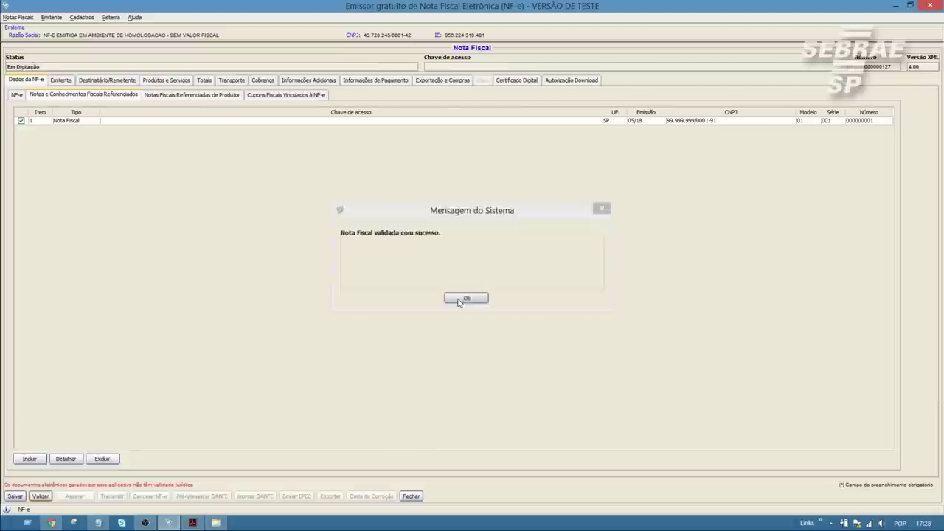
{"action": "left_click", "coordinate": [74, 496]}
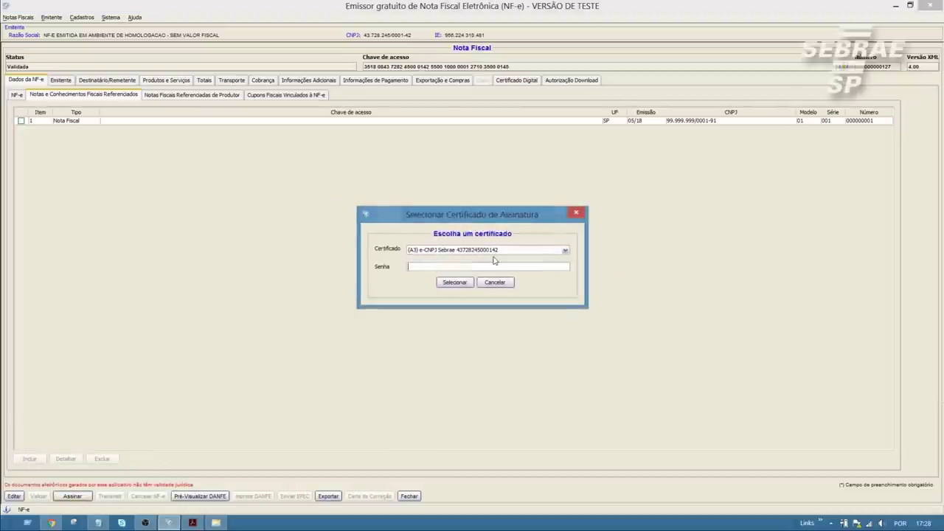
{"action": "left_click", "coordinate": [492, 266]}
{"action": "type", "text": "123456"}
{"action": "left_click", "coordinate": [452, 282]}
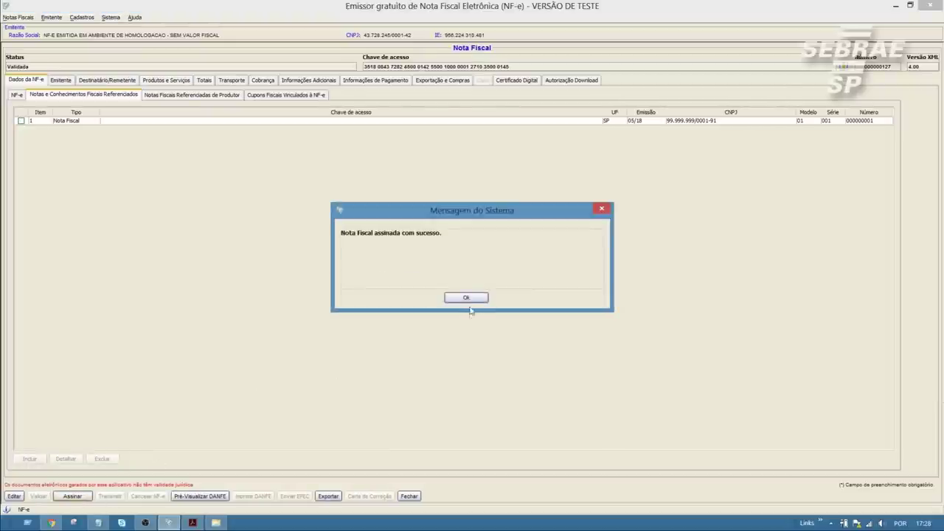
{"action": "left_click", "coordinate": [468, 299]}
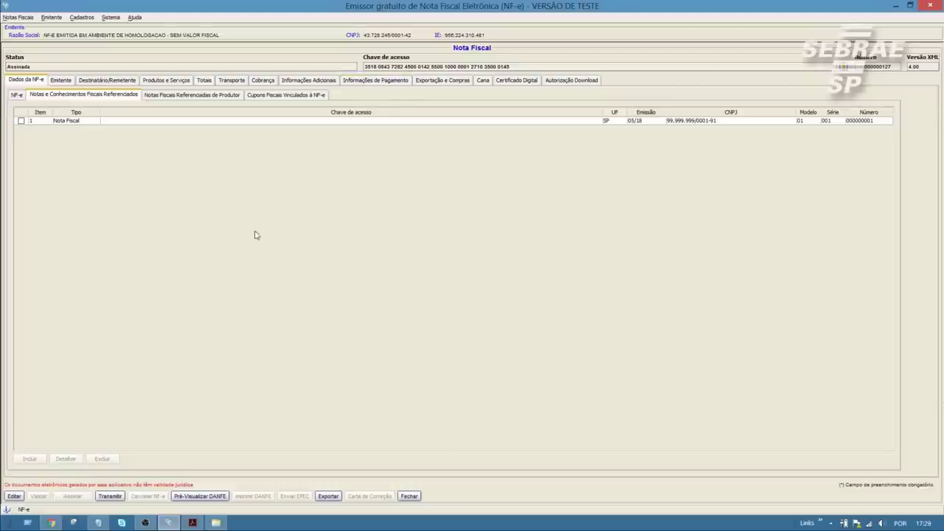
- Retransmit note 000000127 to SEFAZ, which rejects it with error 327 for an invalid return CFOP
{"action": "left_click", "coordinate": [16, 95]}
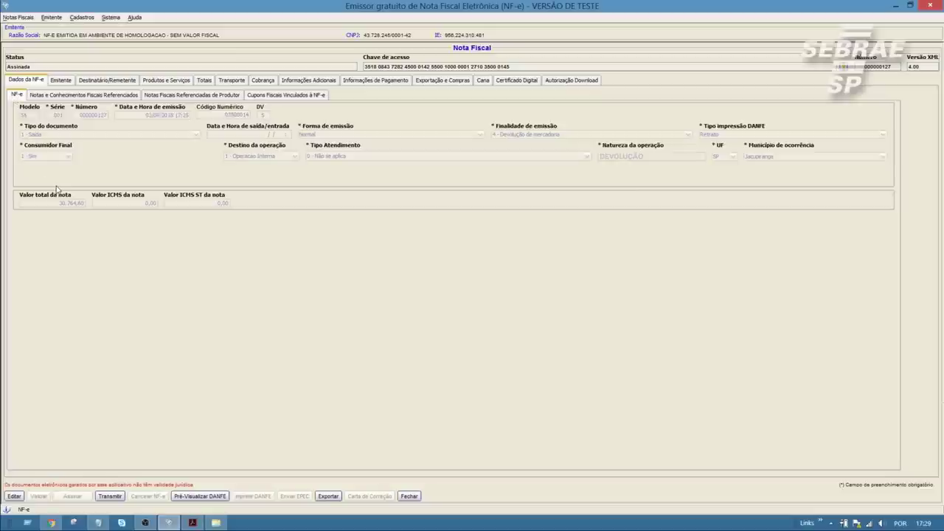
{"action": "left_click", "coordinate": [110, 495]}
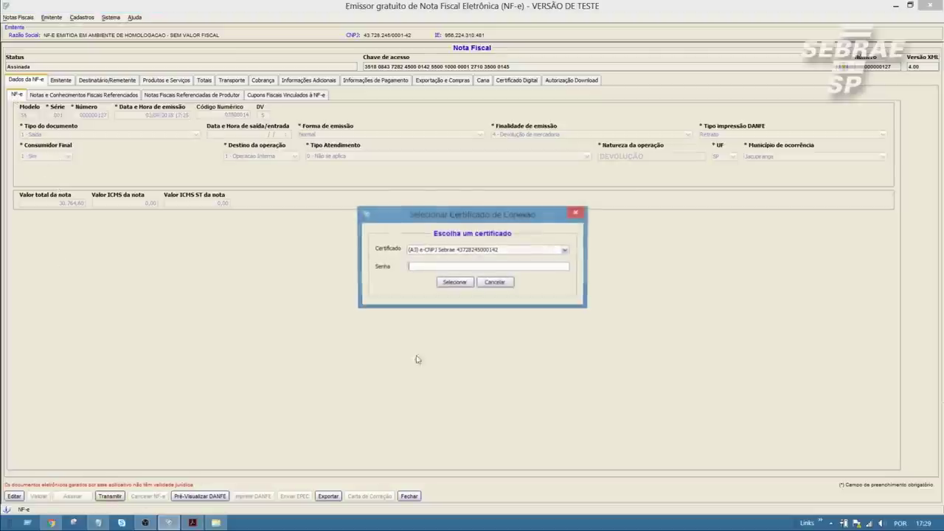
{"action": "left_click", "coordinate": [455, 283]}
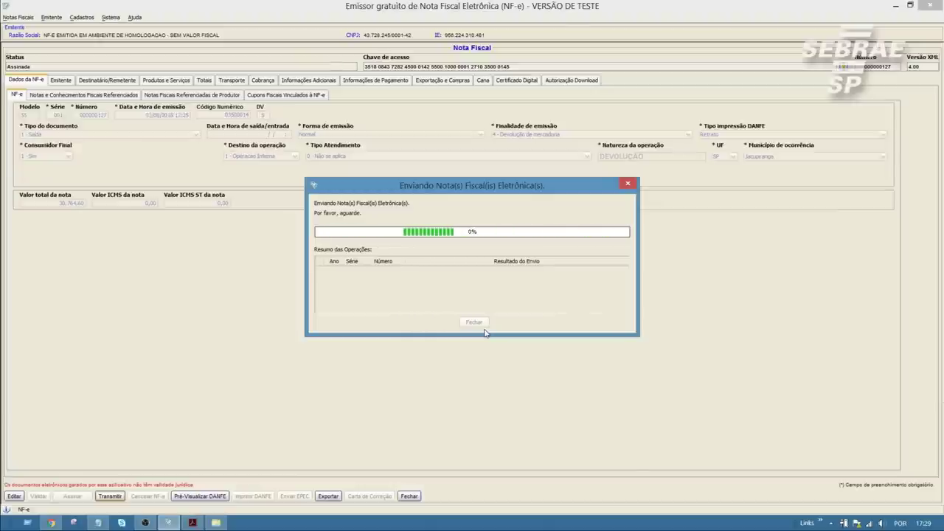
{"action": "left_click", "coordinate": [457, 298]}
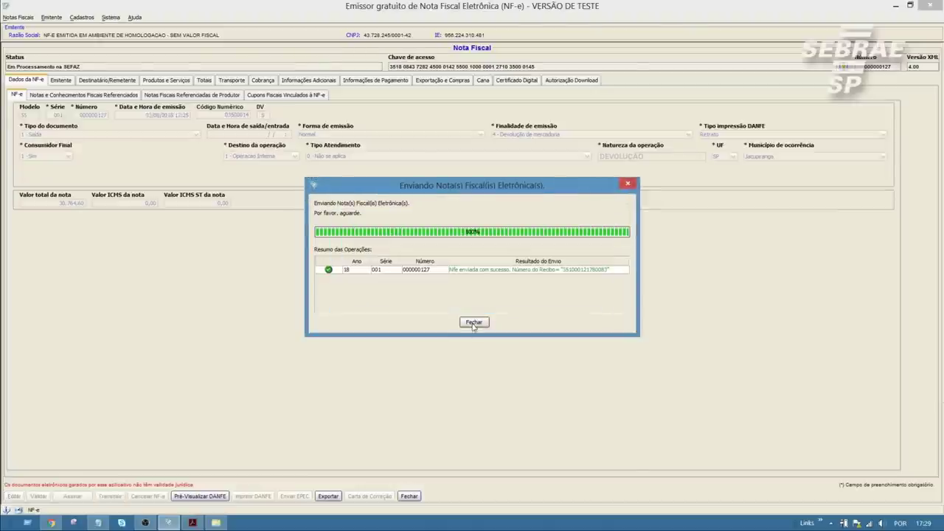
{"action": "left_click", "coordinate": [474, 323]}
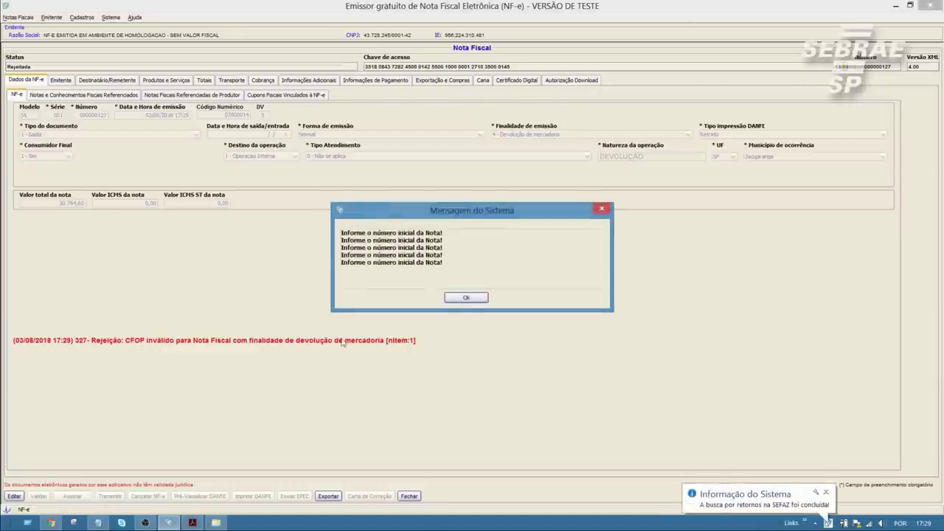
- Reopen the rejected note for editing and bring up the CFOP codes for item OXIDO DE FERRO HEP #200
{"action": "left_click", "coordinate": [466, 298]}
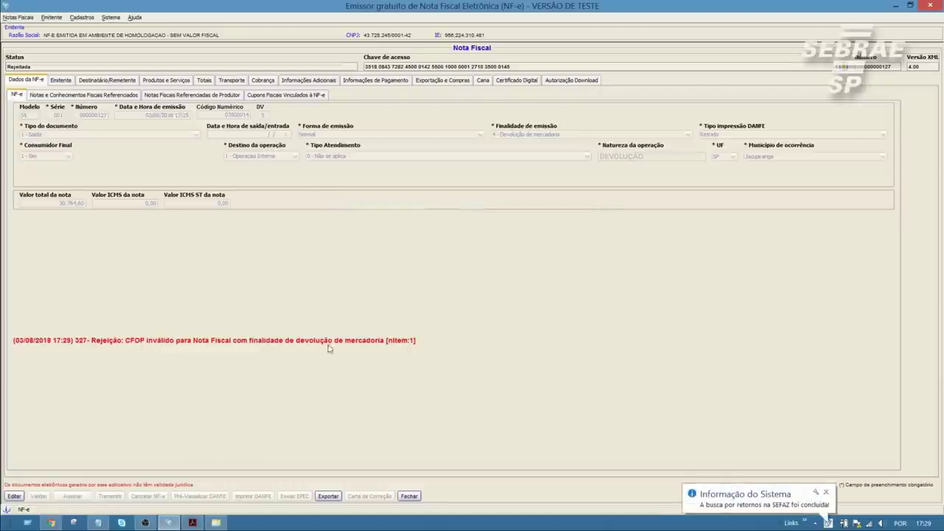
{"action": "left_click", "coordinate": [15, 496]}
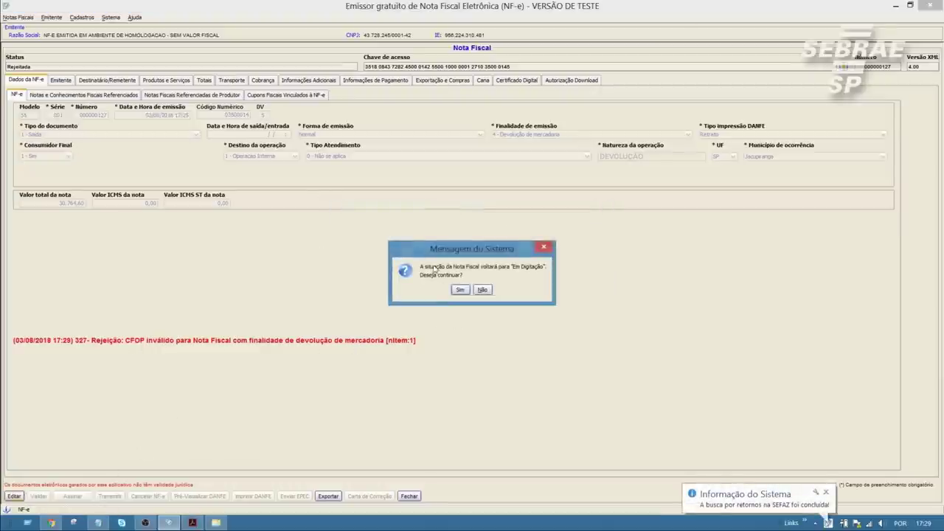
{"action": "left_click", "coordinate": [460, 290]}
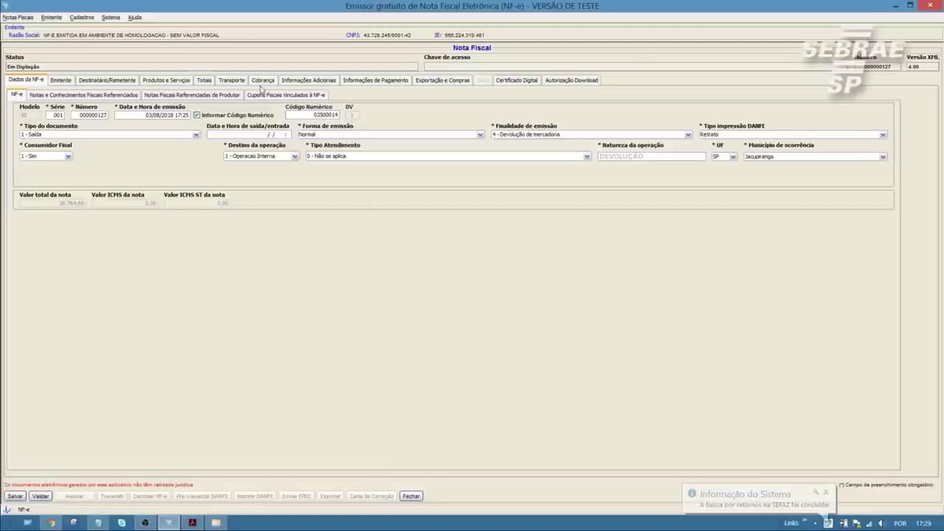
{"action": "left_click", "coordinate": [166, 80]}
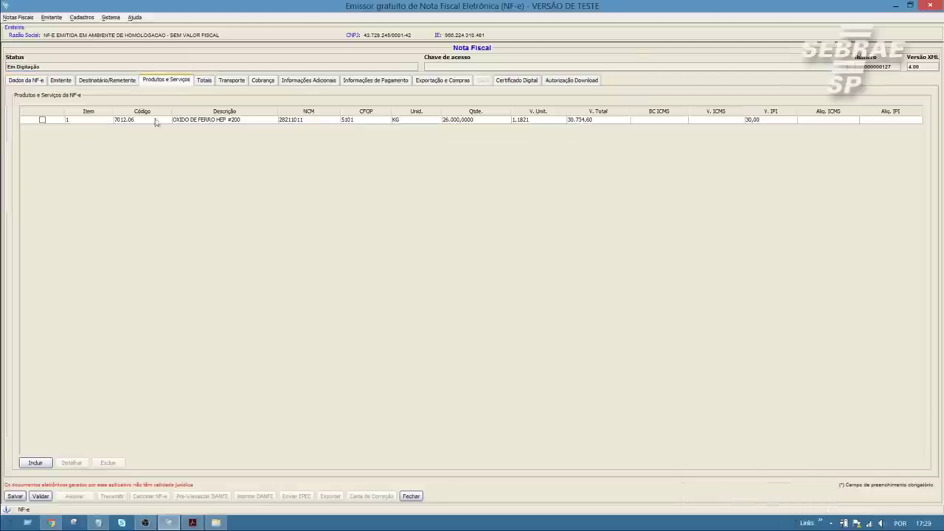
{"action": "left_click", "coordinate": [42, 120]}
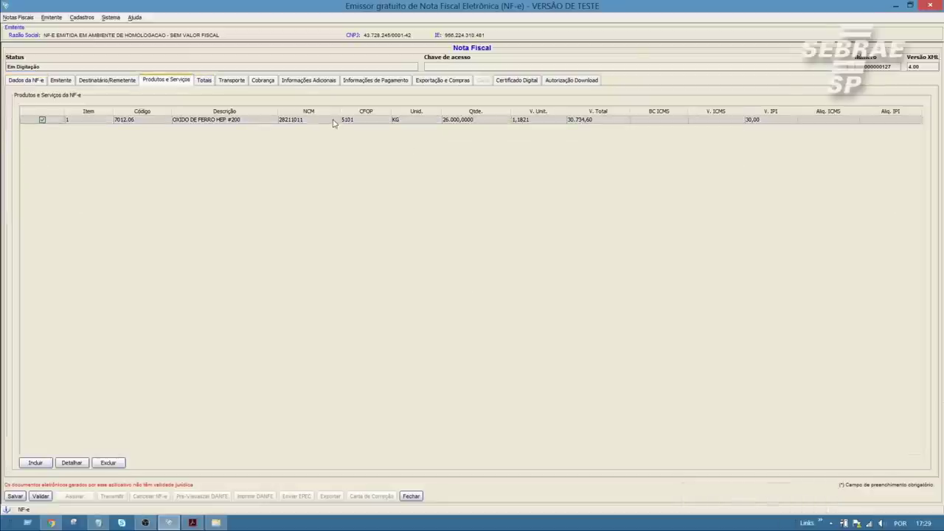
{"action": "left_click", "coordinate": [71, 462]}
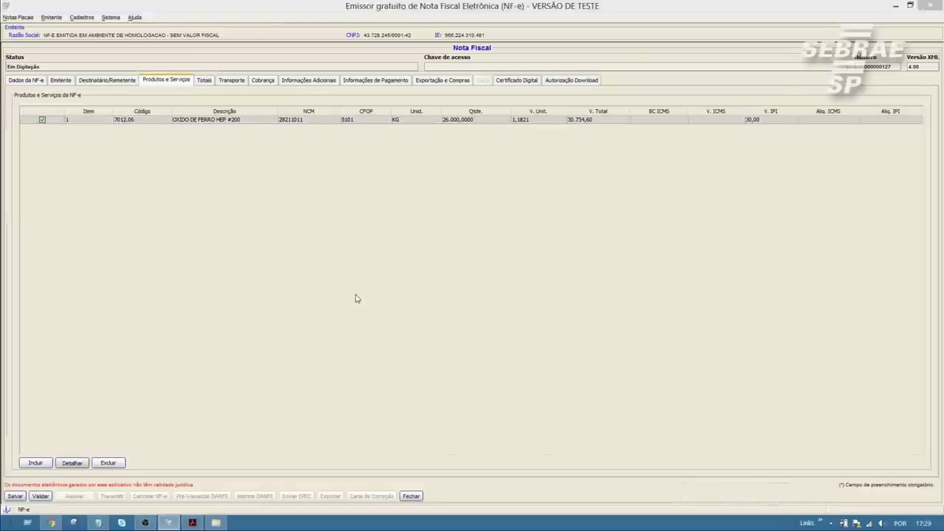
{"action": "left_click", "coordinate": [229, 97]}
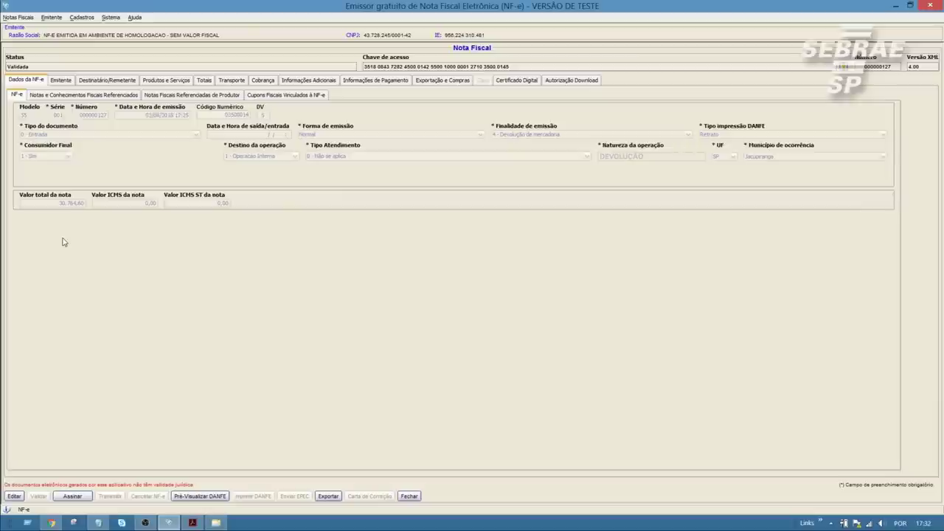
- Review the return note's product items, then digitally sign the validated note
{"action": "left_click", "coordinate": [173, 82]}
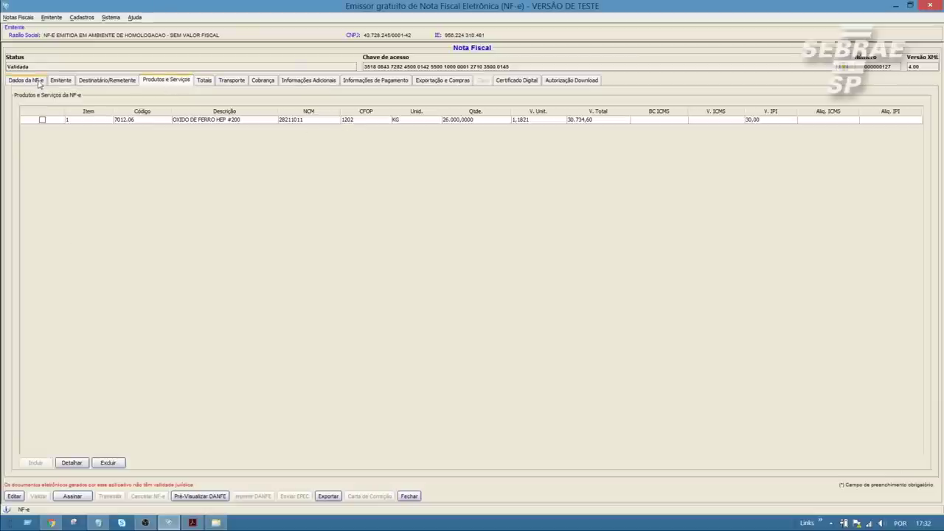
{"action": "left_click", "coordinate": [41, 81]}
{"action": "left_click", "coordinate": [73, 497]}
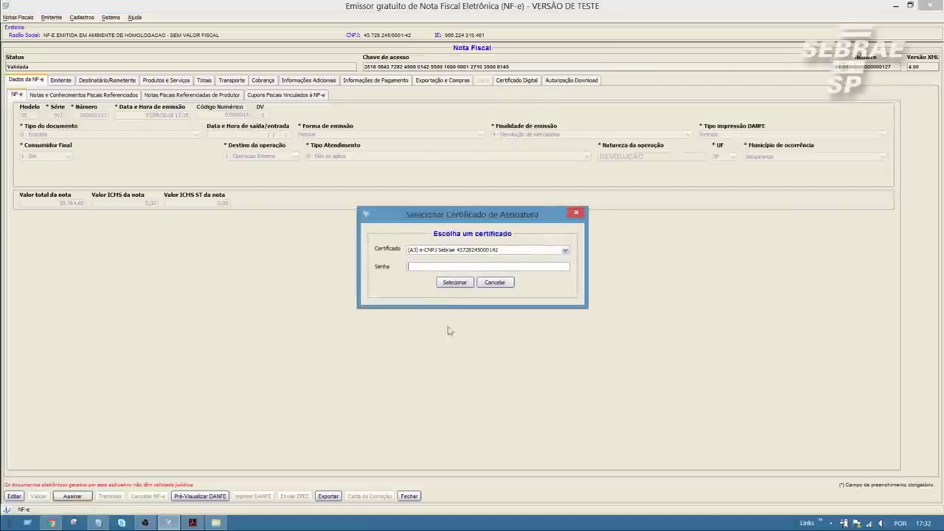
{"action": "left_click", "coordinate": [456, 283]}
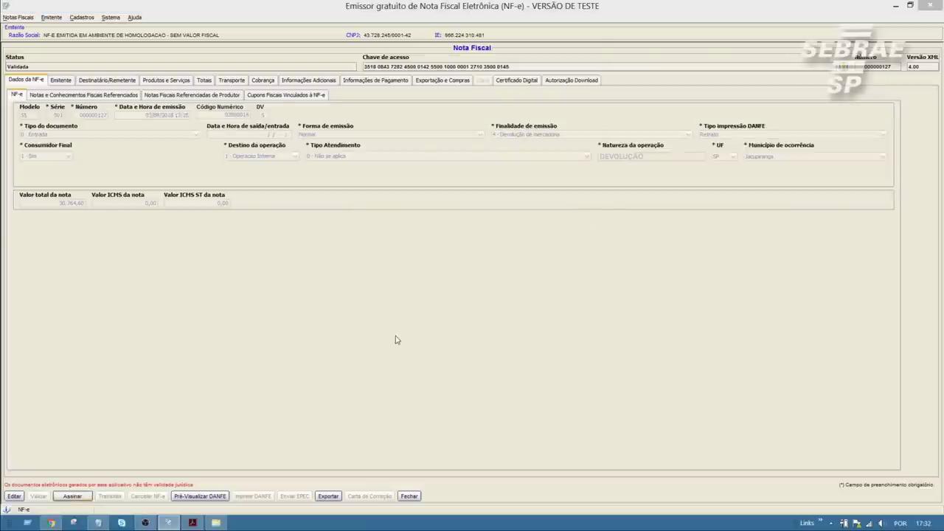
{"action": "left_click", "coordinate": [474, 296]}
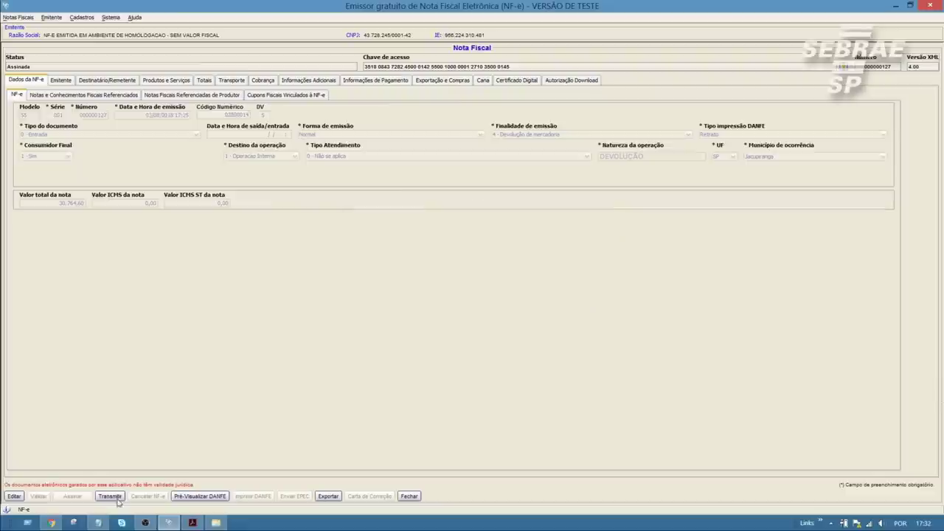
- Transmit the signed note to SEFAZ with the connection certificate and close the result dialogs
{"action": "left_click", "coordinate": [109, 496]}
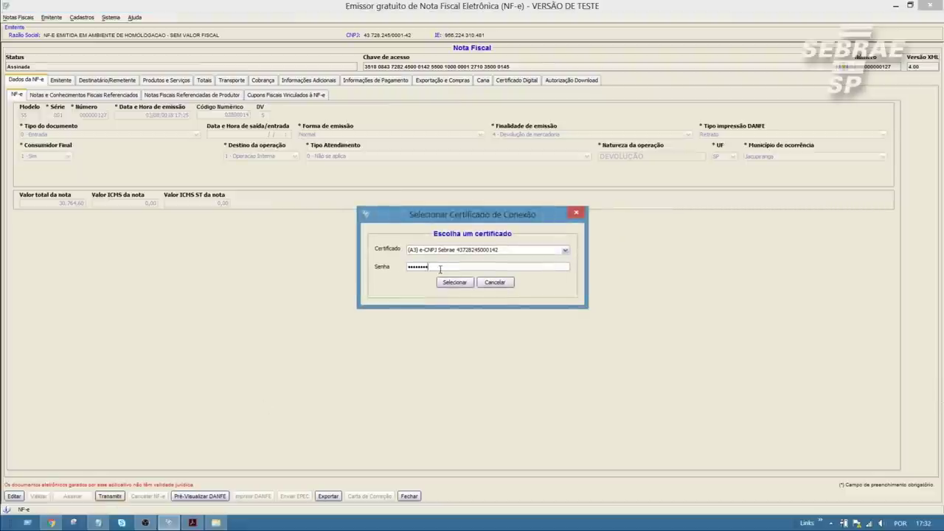
{"action": "left_click", "coordinate": [449, 285]}
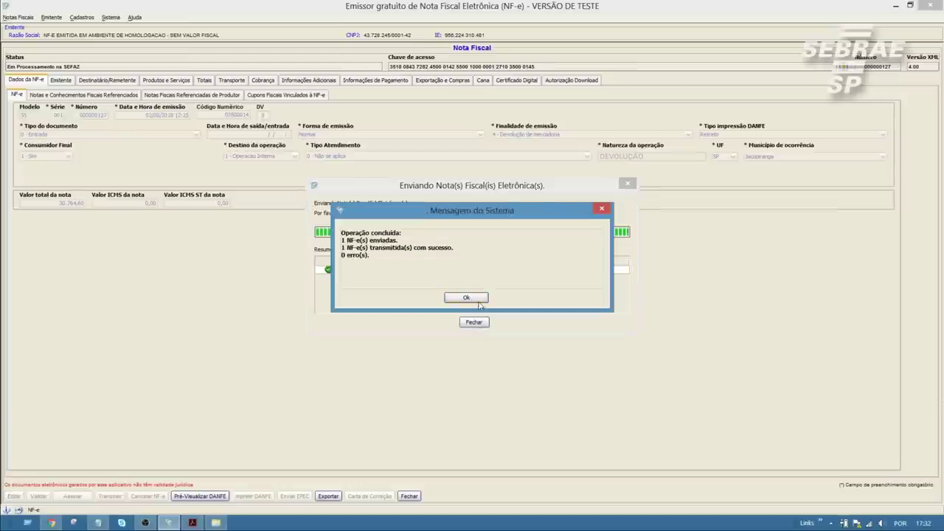
{"action": "left_click", "coordinate": [478, 299]}
{"action": "left_click", "coordinate": [475, 322]}
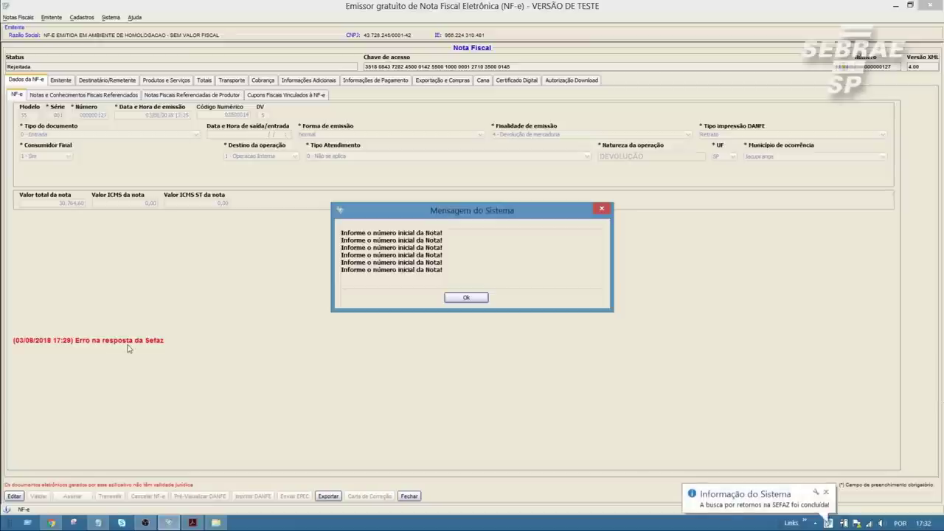
- Dismiss the SEFAZ errors, return the note to Em Digitação, and open payment entry 01's details
{"action": "left_click", "coordinate": [480, 299]}
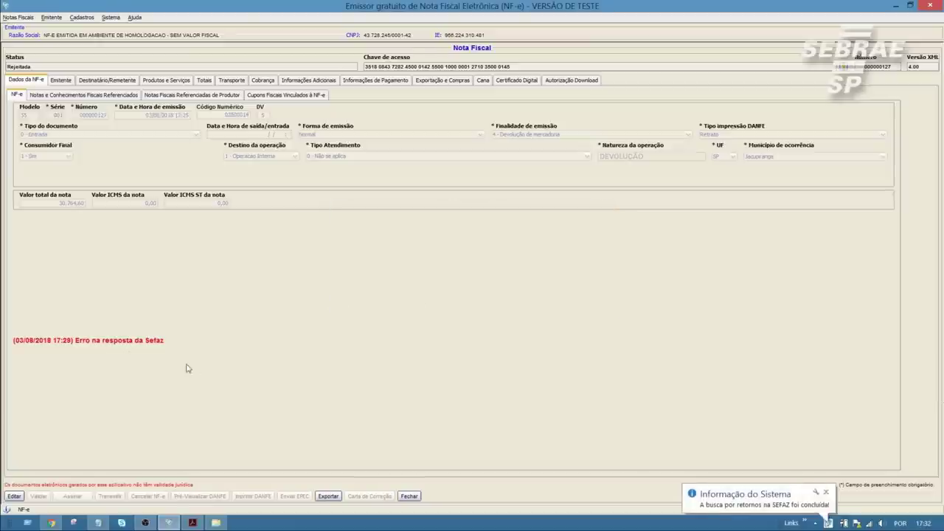
{"action": "left_click", "coordinate": [375, 80]}
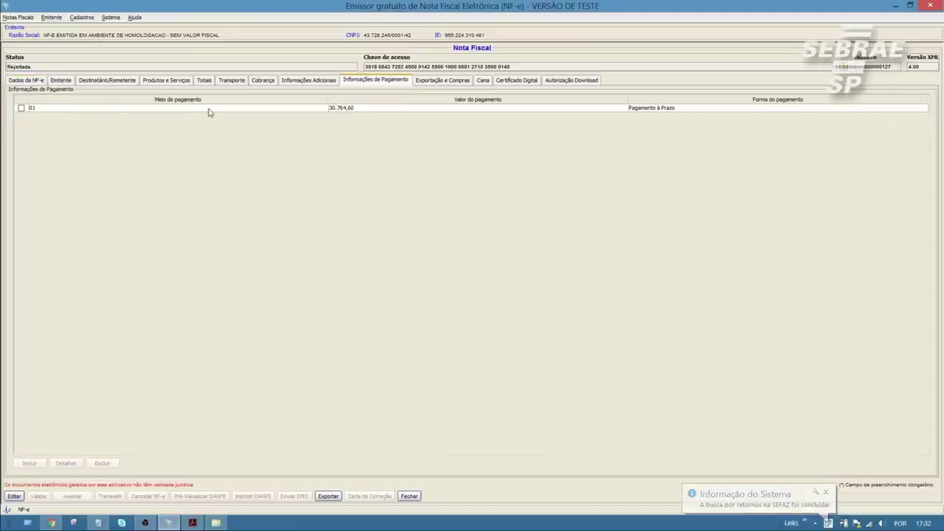
{"action": "left_click", "coordinate": [14, 495]}
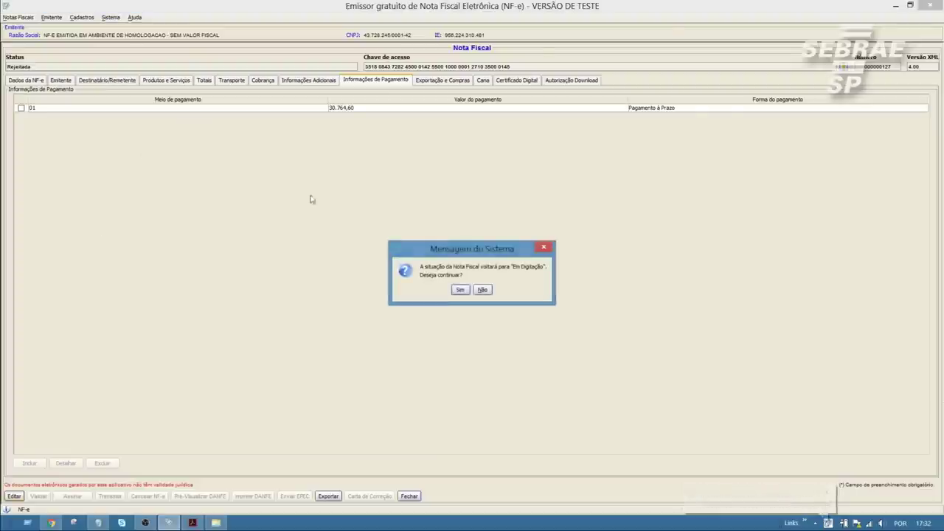
{"action": "left_click", "coordinate": [459, 291]}
{"action": "left_click", "coordinate": [21, 108]}
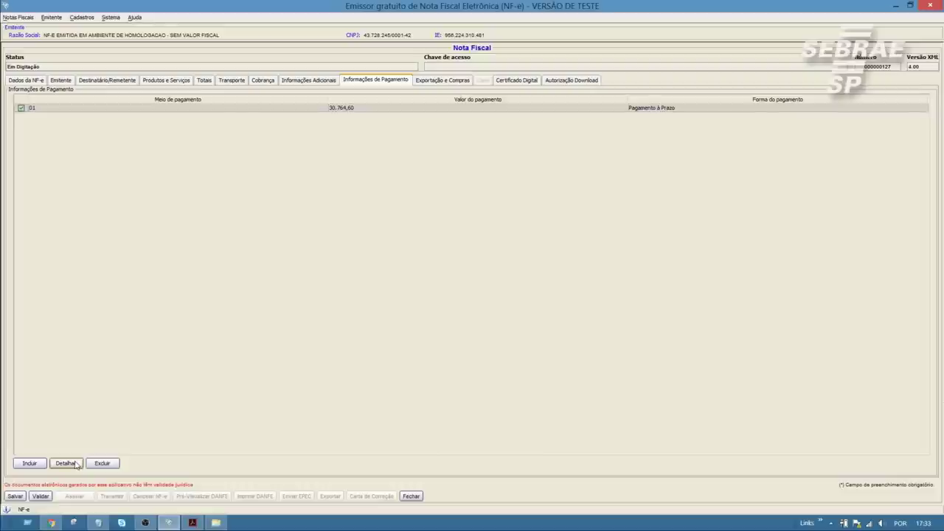
{"action": "left_click", "coordinate": [66, 464]}
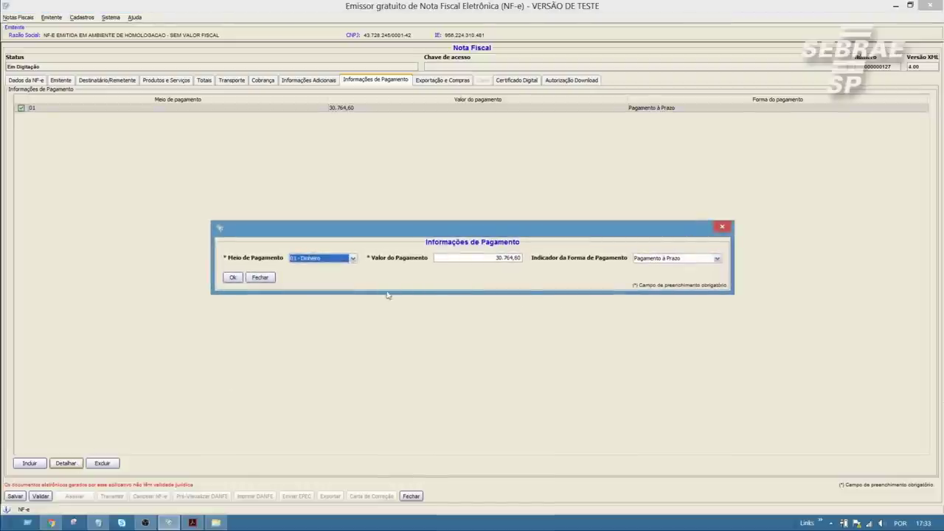
- Set the payment to 90 - Sem Pagamento, value 0, blank indicator, then validate the note
{"action": "left_click", "coordinate": [352, 259]}
{"action": "scroll", "coordinate": [339, 303], "scroll_direction": "down", "scroll_amount": 3}
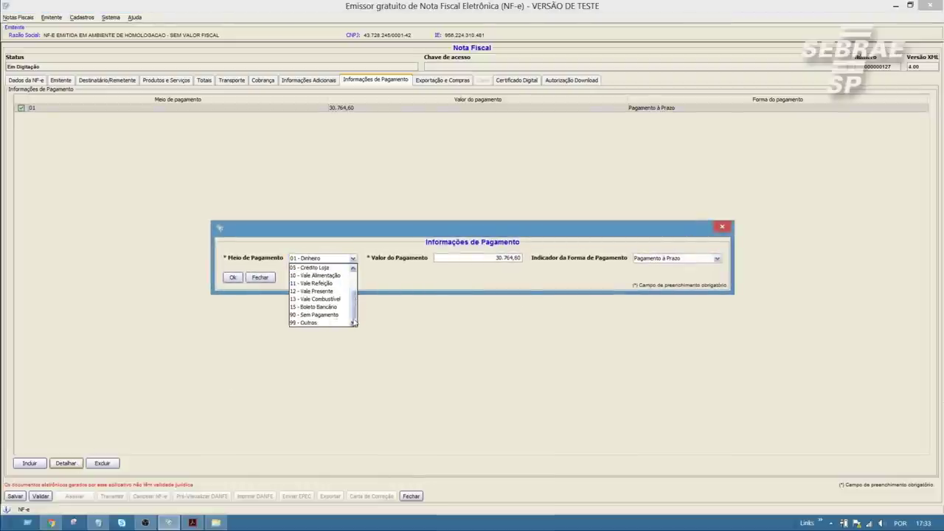
{"action": "left_click", "coordinate": [329, 318]}
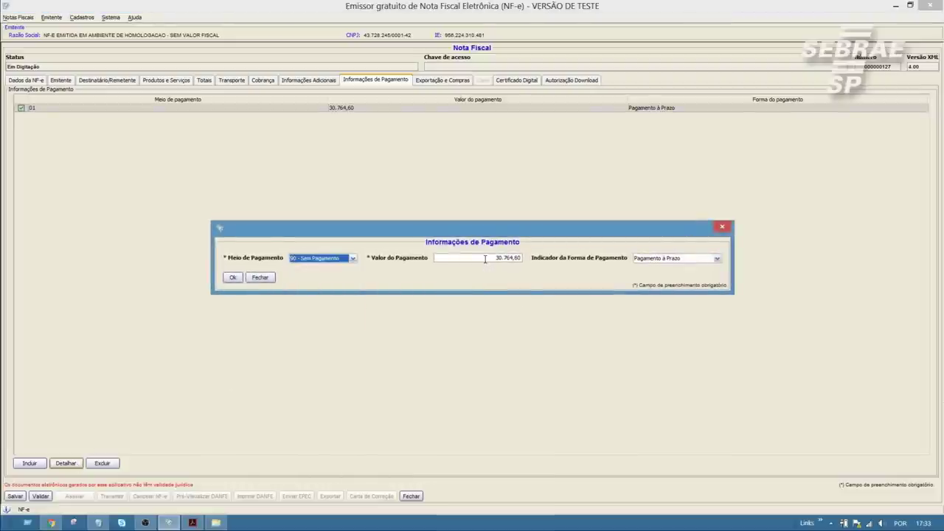
{"action": "left_click_drag", "start_coordinate": [521, 258], "coordinate": [464, 260]}
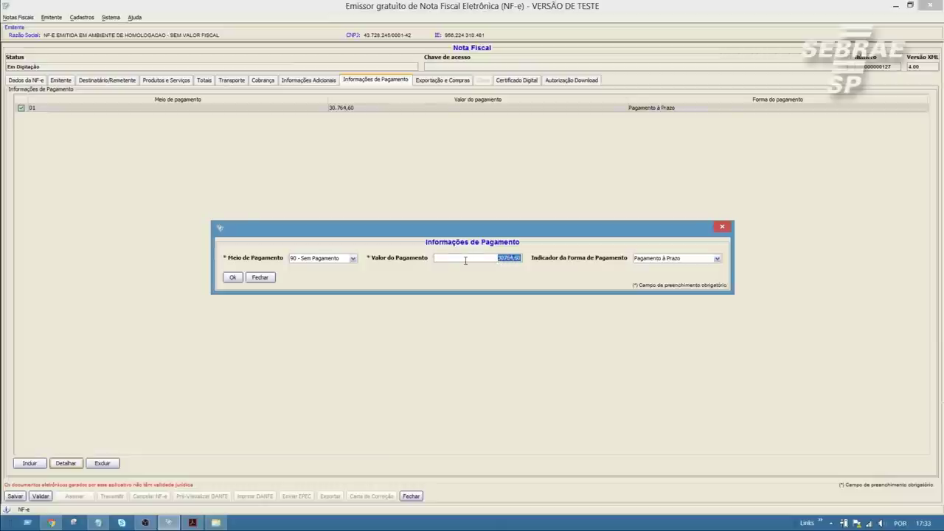
{"action": "type", "text": "0"}
{"action": "key", "text": "Tab"}
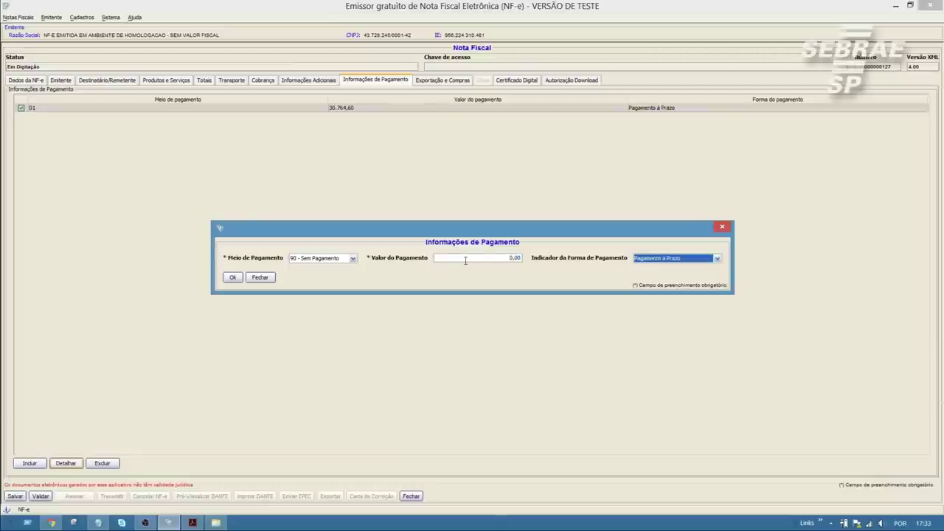
{"action": "key", "text": "alt+Down"}
{"action": "key", "text": "Up"}
{"action": "key", "text": "Up"}
{"action": "key", "text": "Return"}
{"action": "left_click", "coordinate": [233, 277]}
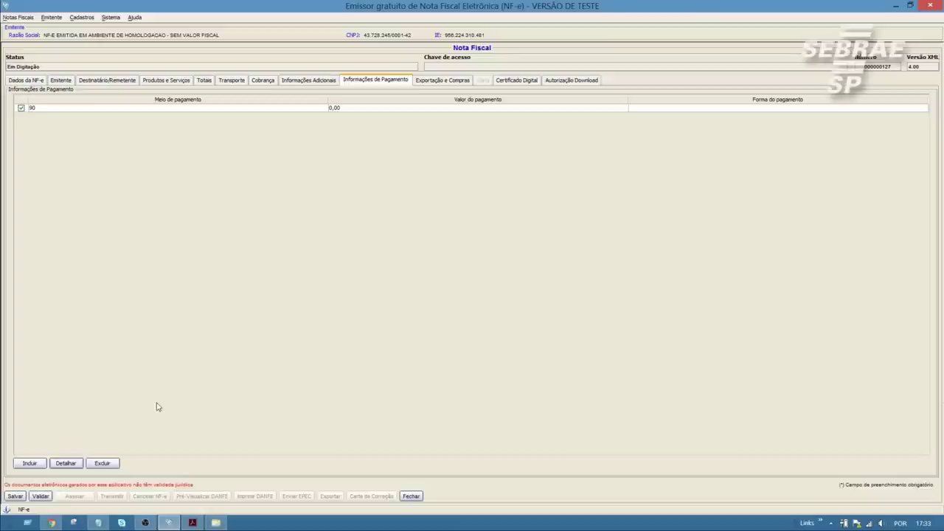
{"action": "left_click", "coordinate": [41, 495]}
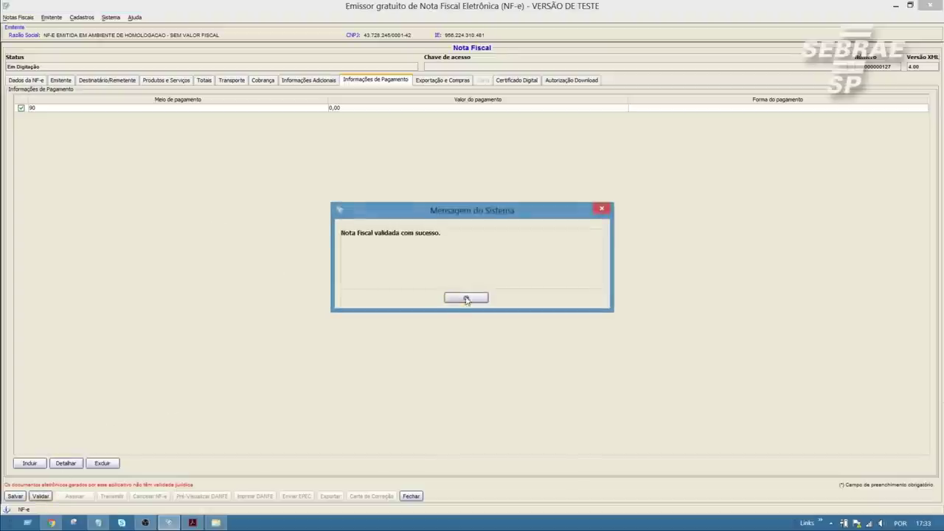
- Sign the corrected note using the pasted certificate password
{"action": "left_click", "coordinate": [459, 300]}
{"action": "left_click", "coordinate": [74, 496]}
{"action": "key", "text": "ctrl+v"}
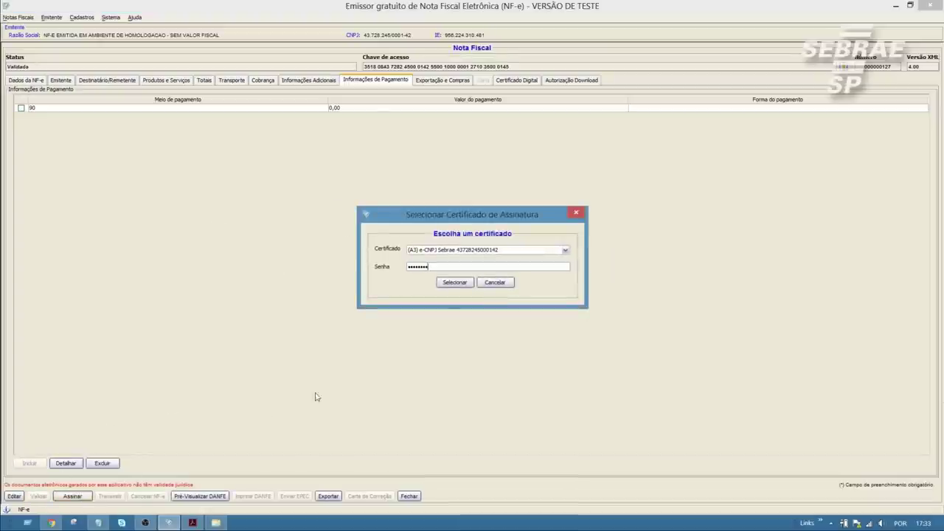
{"action": "left_click", "coordinate": [455, 282]}
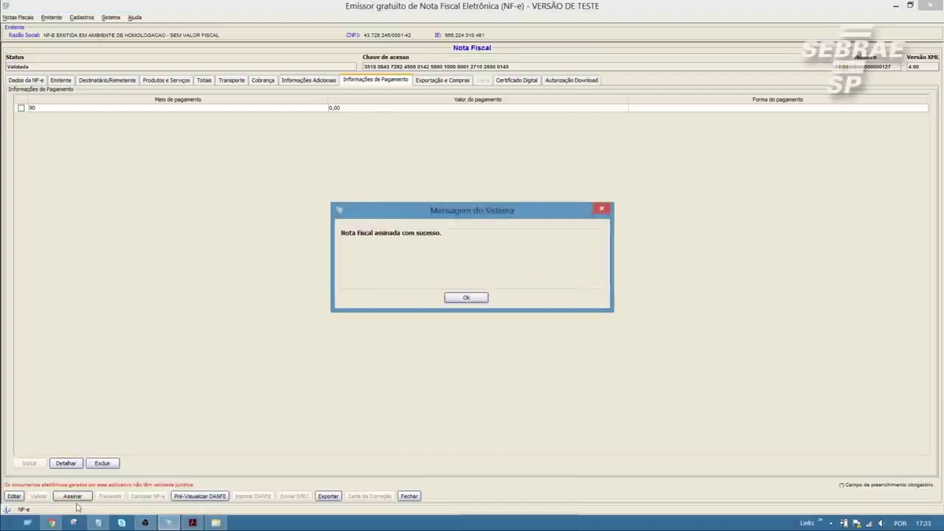
{"action": "key", "text": "Return"}
- Transmit the signed note to SEFAZ so it comes back Autorizada, then recheck the payment information
{"action": "left_click", "coordinate": [109, 496]}
{"action": "key", "text": "ctrl+v"}
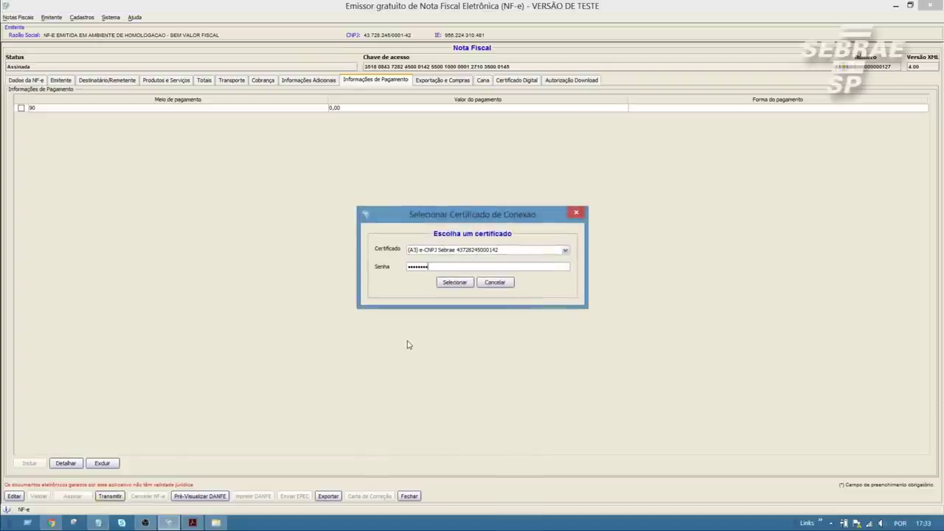
{"action": "left_click", "coordinate": [455, 288]}
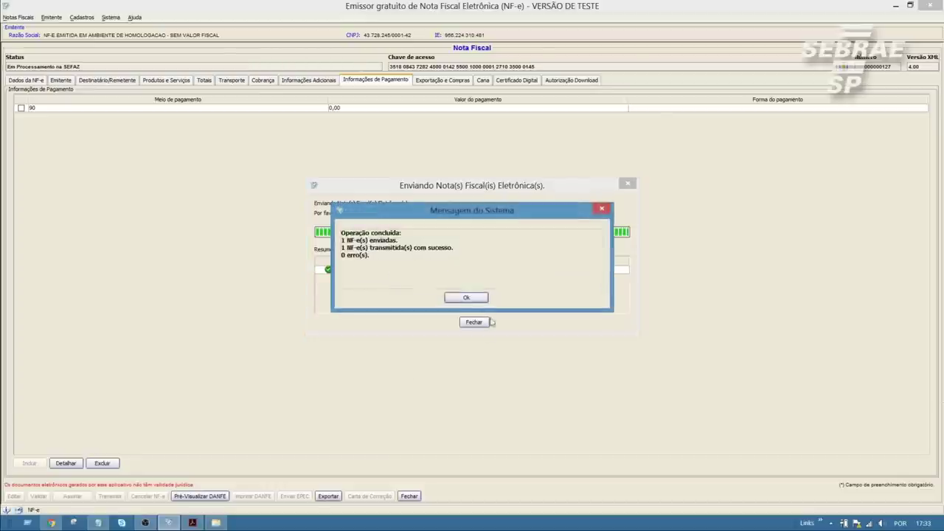
{"action": "left_click", "coordinate": [472, 298]}
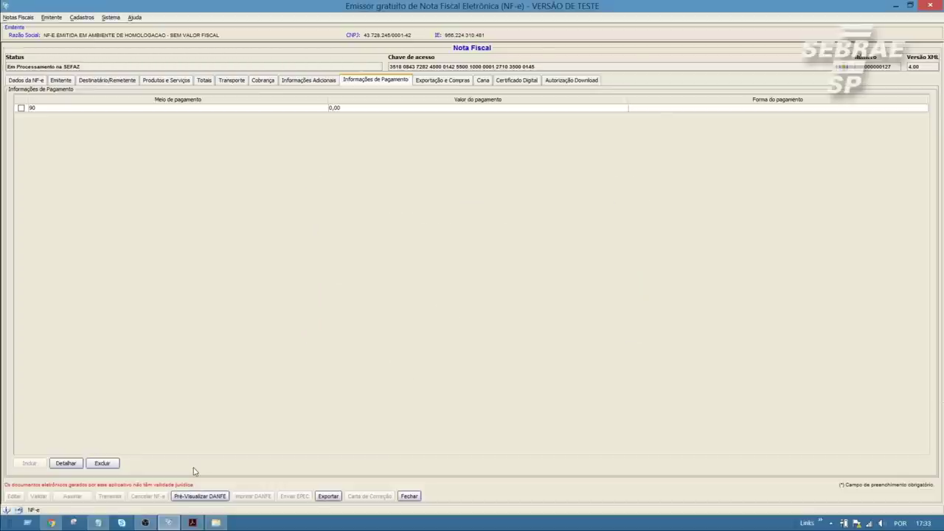
{"action": "left_click", "coordinate": [27, 81]}
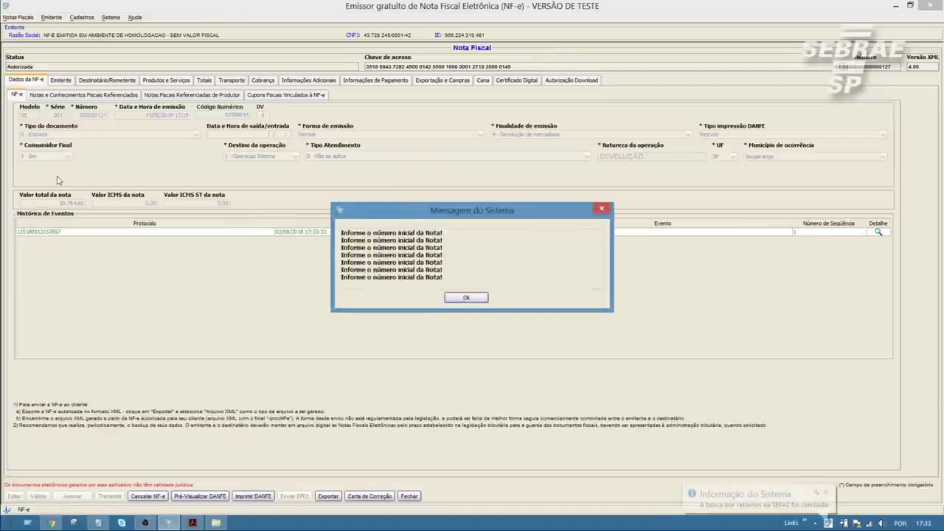
{"action": "left_click", "coordinate": [465, 298]}
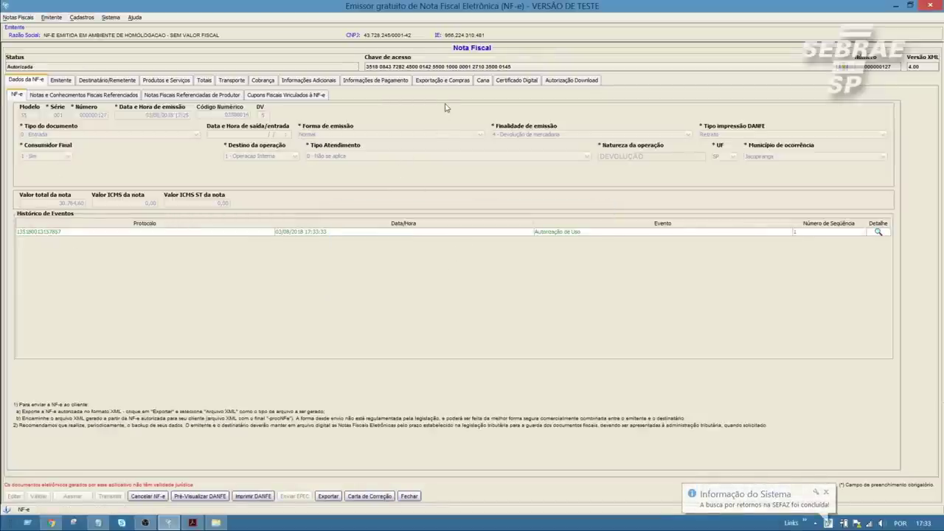
{"action": "left_click", "coordinate": [376, 80]}
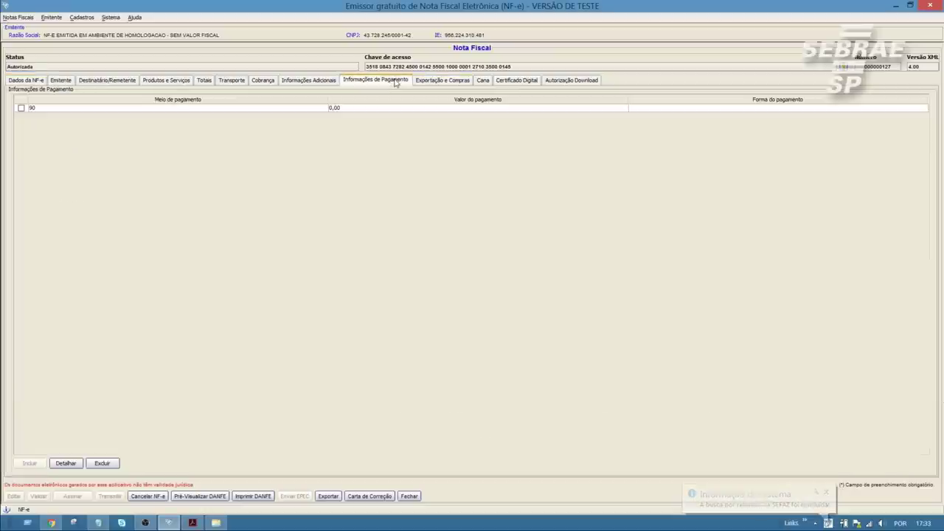
{"action": "left_click", "coordinate": [22, 108]}
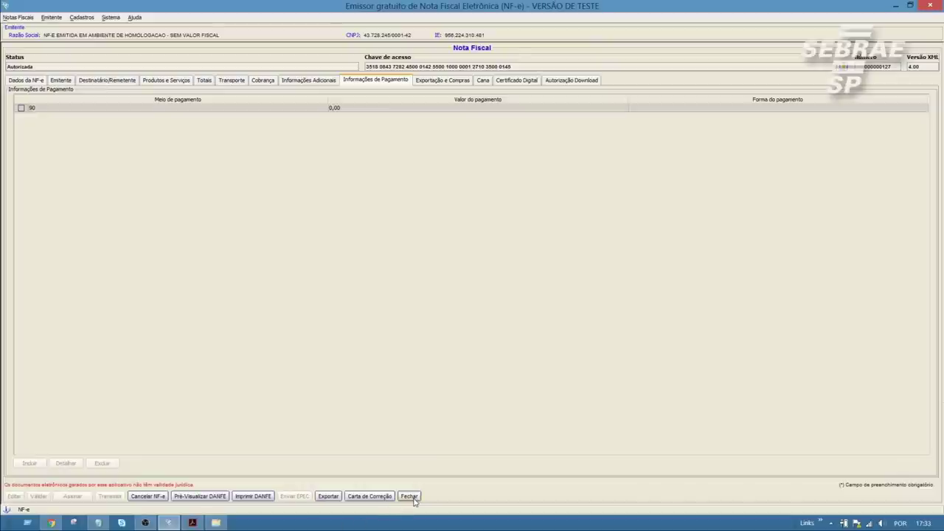
- Close the authorized note, confirm 000000127 is Autorizada in Gerenciamento de Notas, and exit the list
{"action": "left_click", "coordinate": [410, 496]}
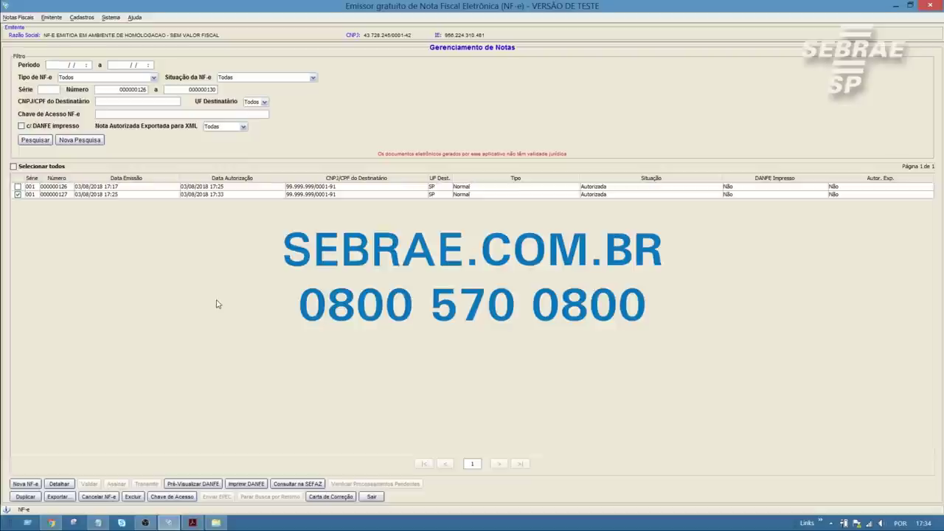
{"action": "left_click", "coordinate": [377, 498]}
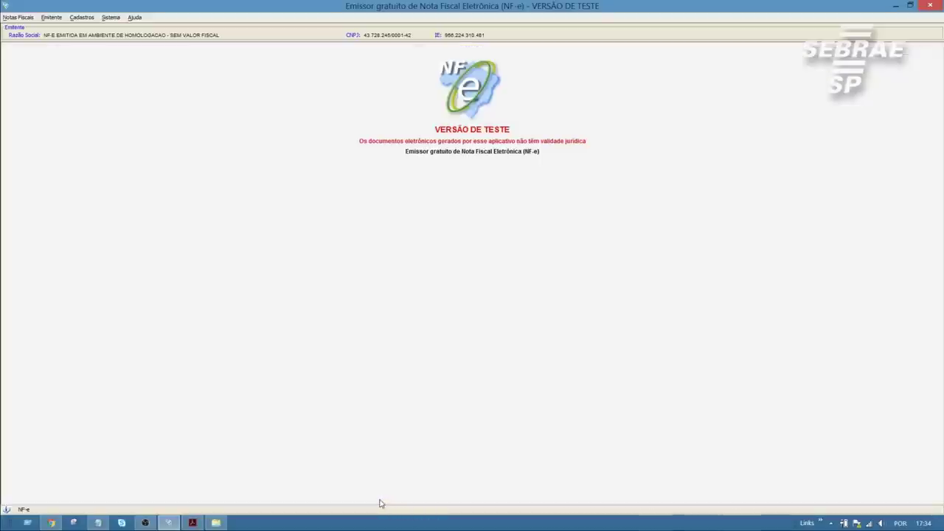